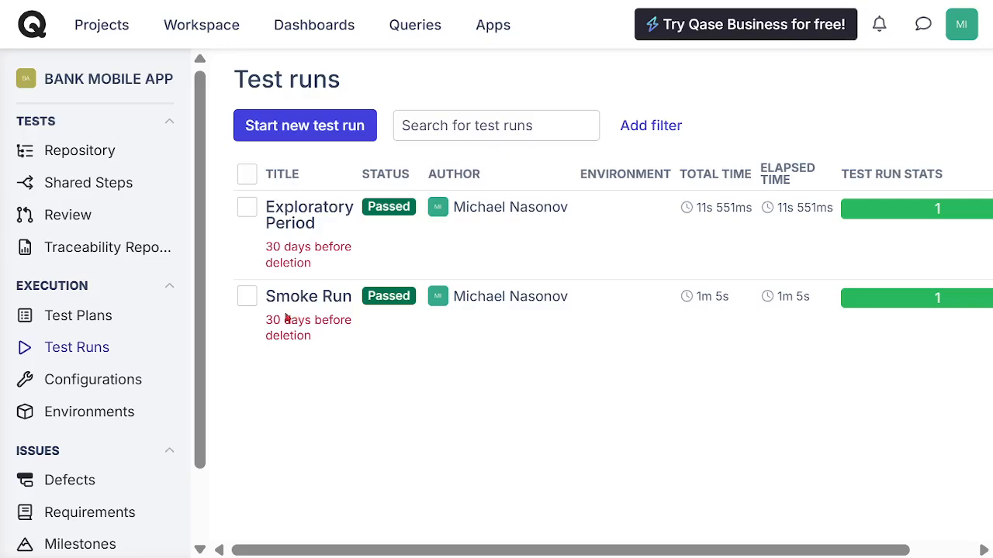
Step: Open the project's defects list and check whether any defects are recorded
scroll(203, 290, "down", 2)
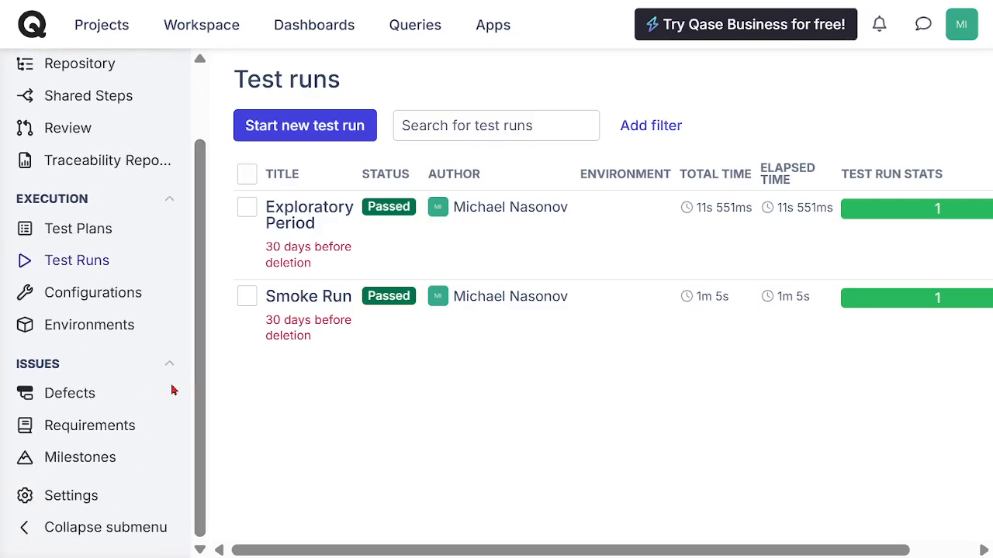
left_click(78, 400)
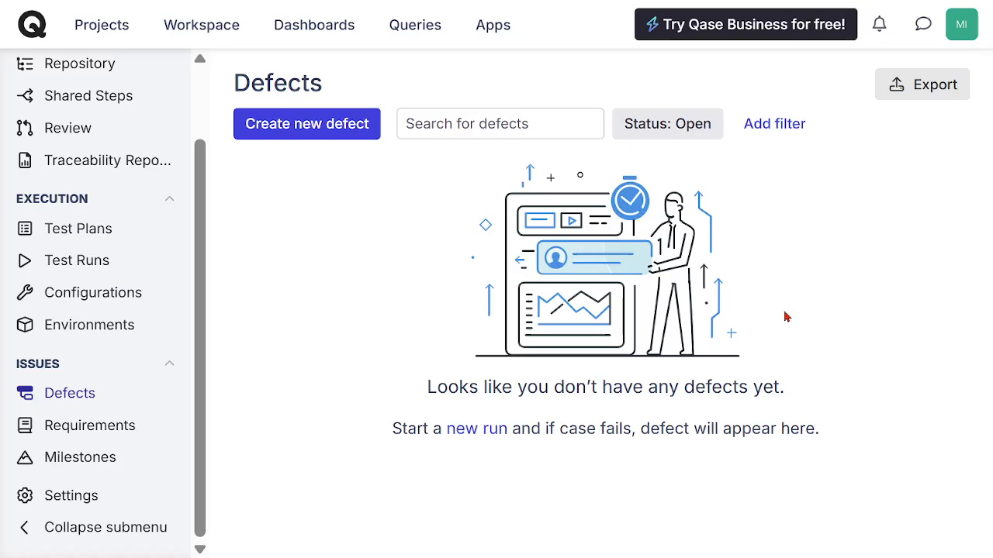
left_click_drag(203, 357, 198, 260)
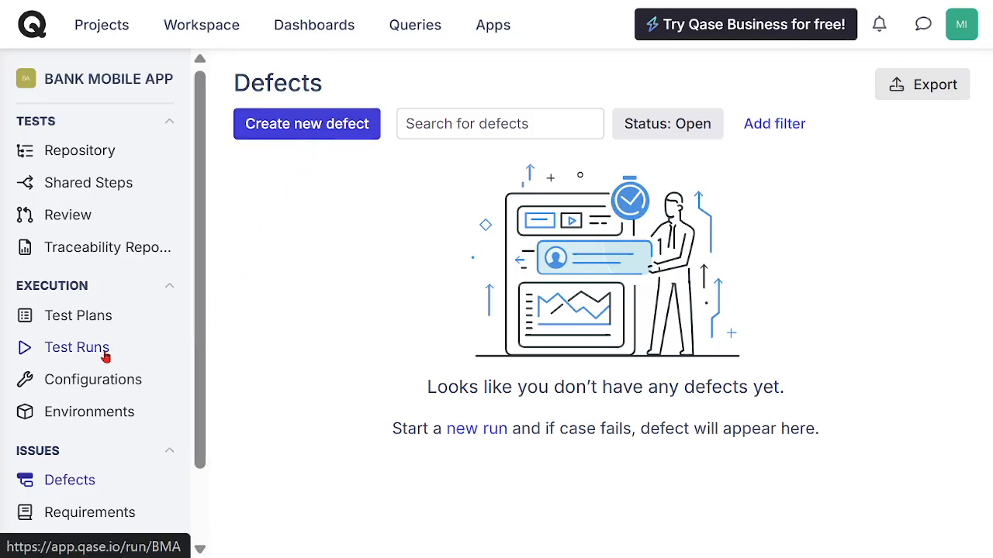
Step: Begin a new manual test run titled "Functional Execution" from the project's test runs
left_click(81, 353)
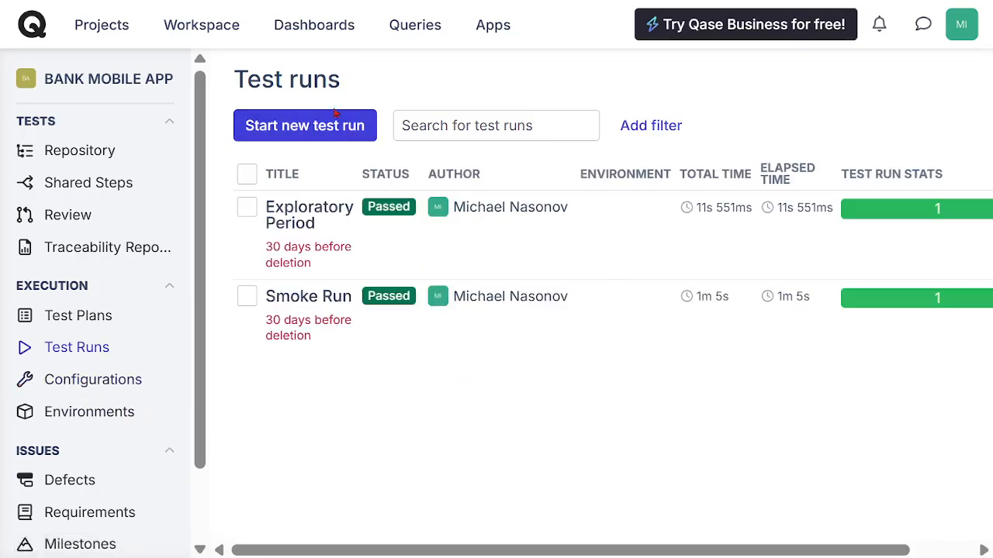
left_click(302, 133)
left_click_drag(514, 105, 335, 114)
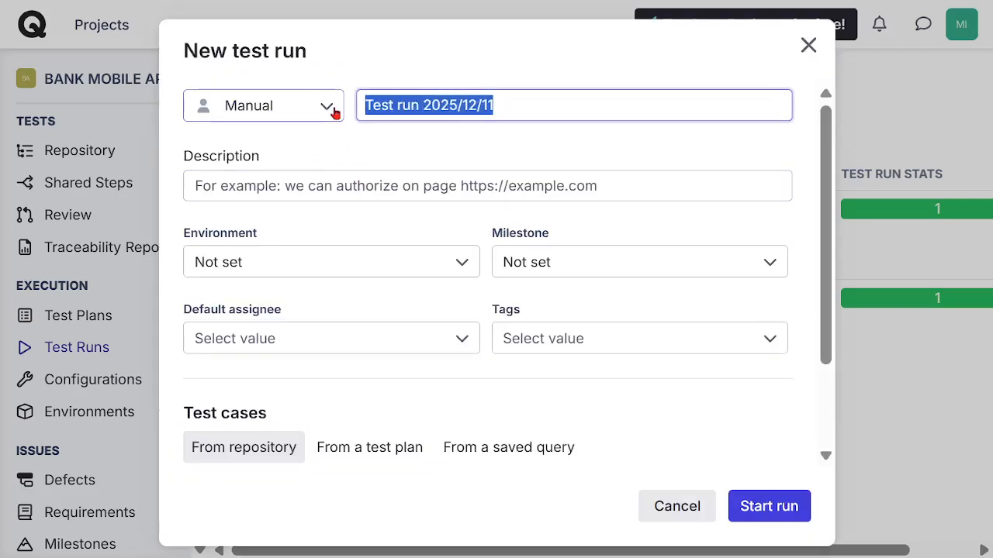
type("Func")
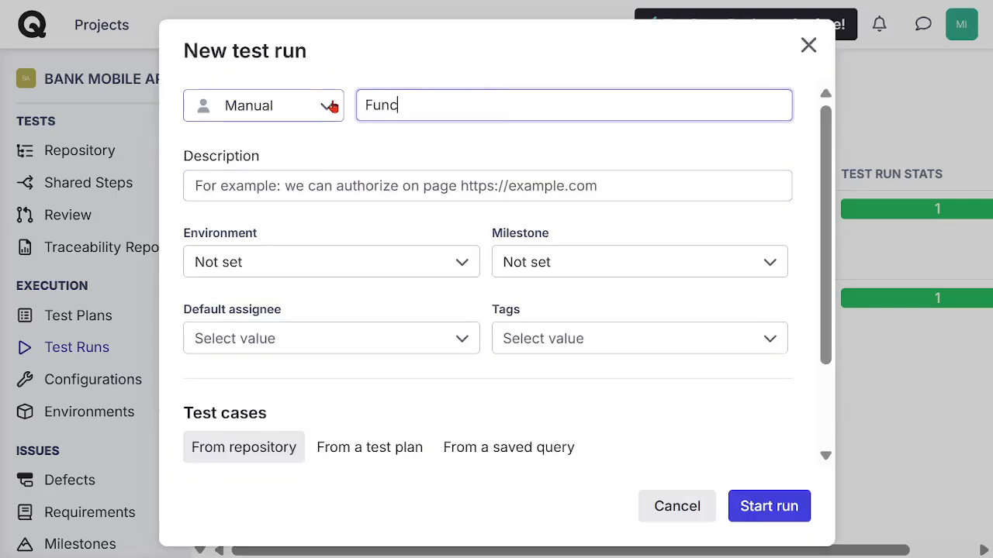
type("tional Execu")
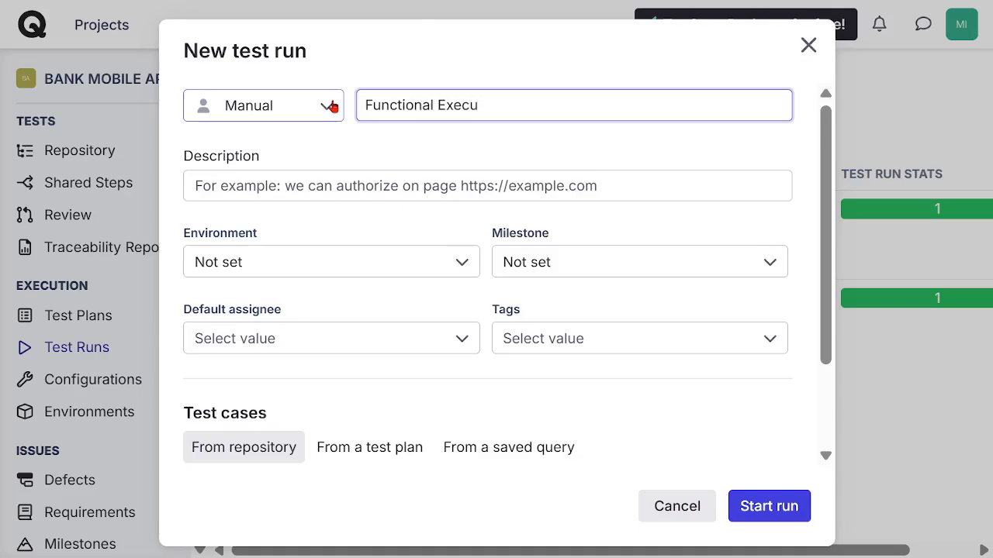
type("tion")
Step: Copy the run title "Functional Execution" into the run's description
left_click_drag(530, 116, 325, 101)
key("ctrl+c")
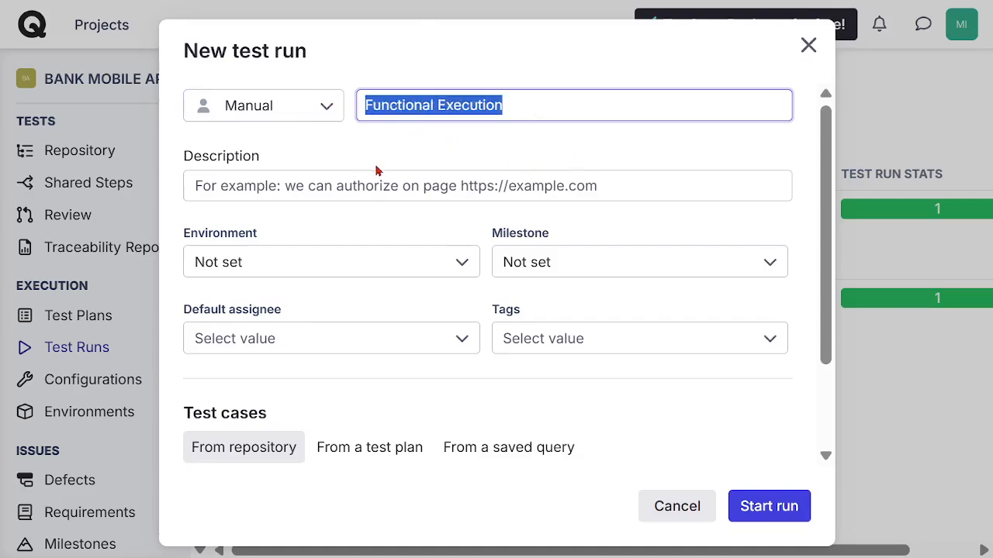
left_click(324, 181)
key("ctrl+v")
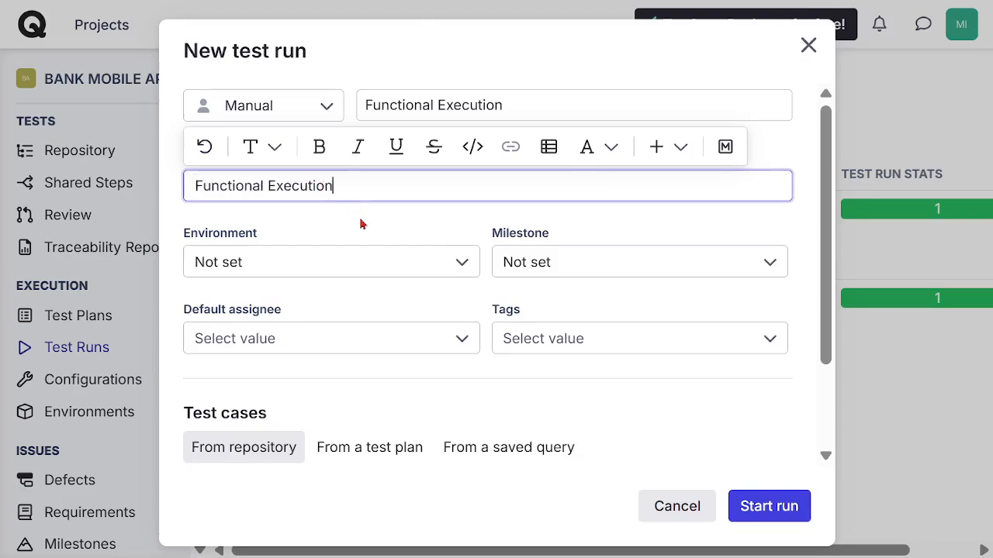
Step: Set the run's milestone to Functional MS, leaving the environment not set
left_click(364, 267)
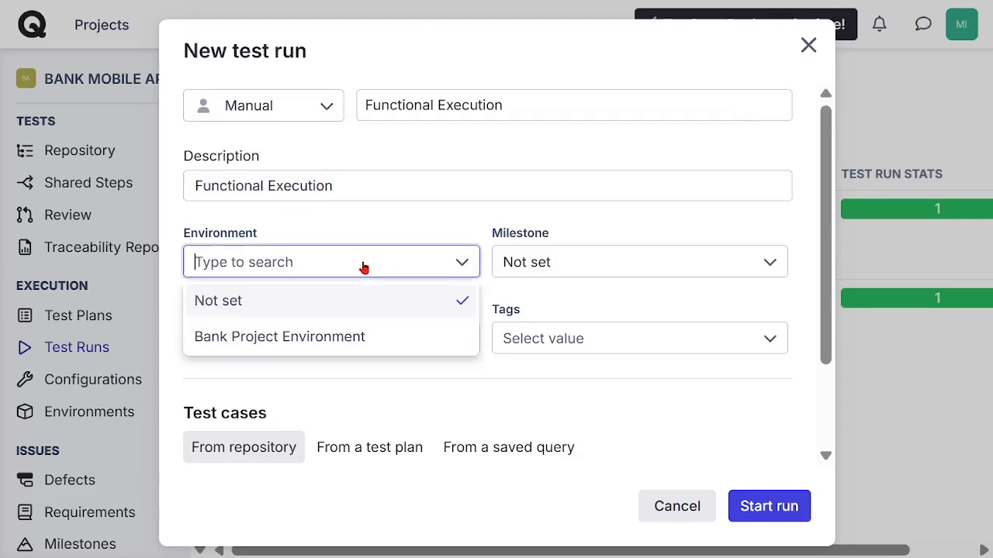
left_click(488, 217)
left_click(574, 261)
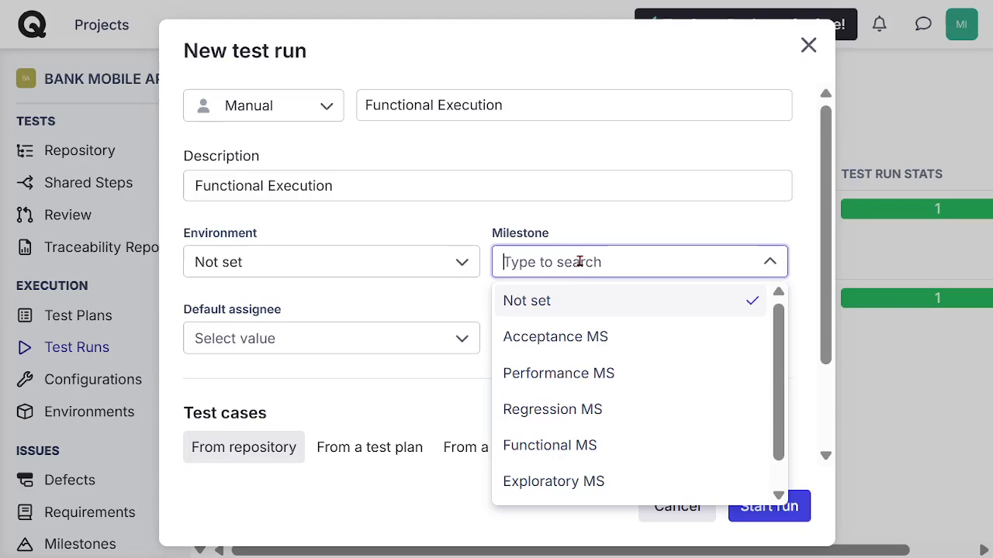
left_click(589, 445)
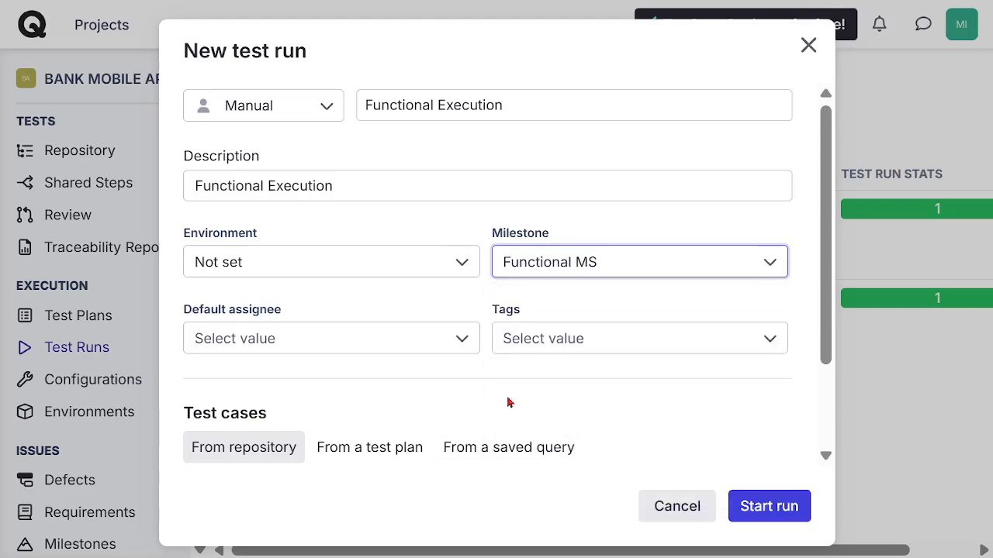
Step: Choose the team member as the run's default assignee and add the Functional tag
left_click(344, 344)
left_click(321, 381)
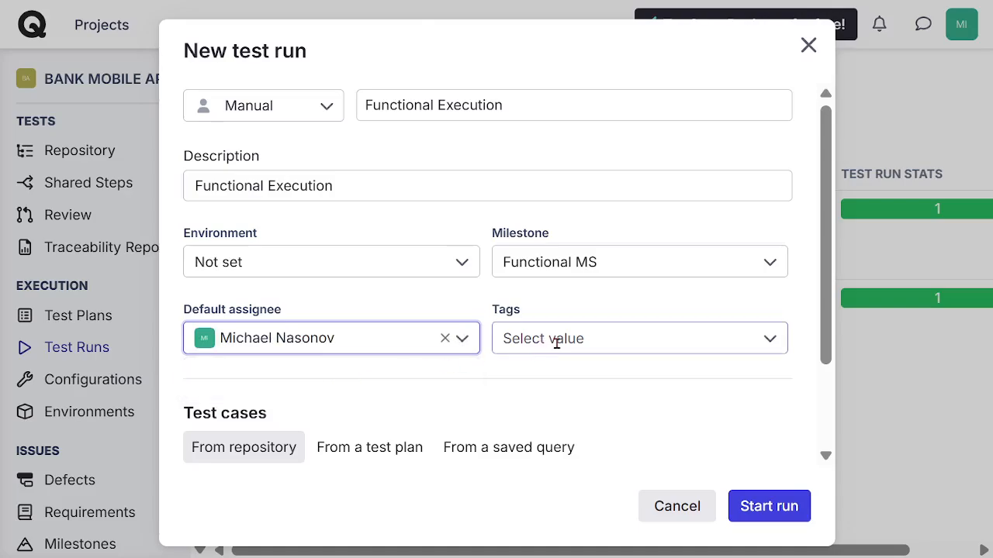
left_click(565, 339)
left_click(540, 227)
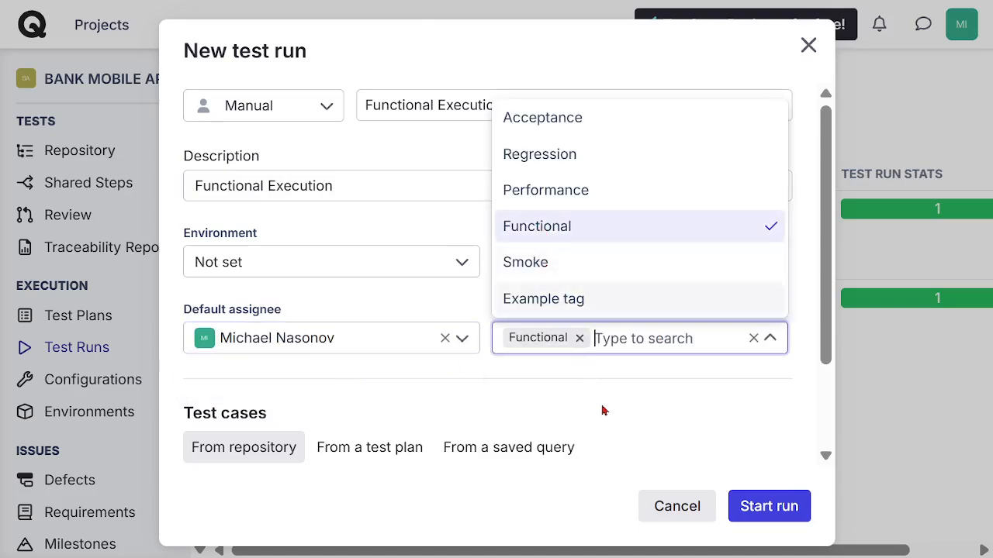
Step: Source the run's test cases from the test plan BANK APP TEST PLAN
left_click_drag(827, 277, 833, 362)
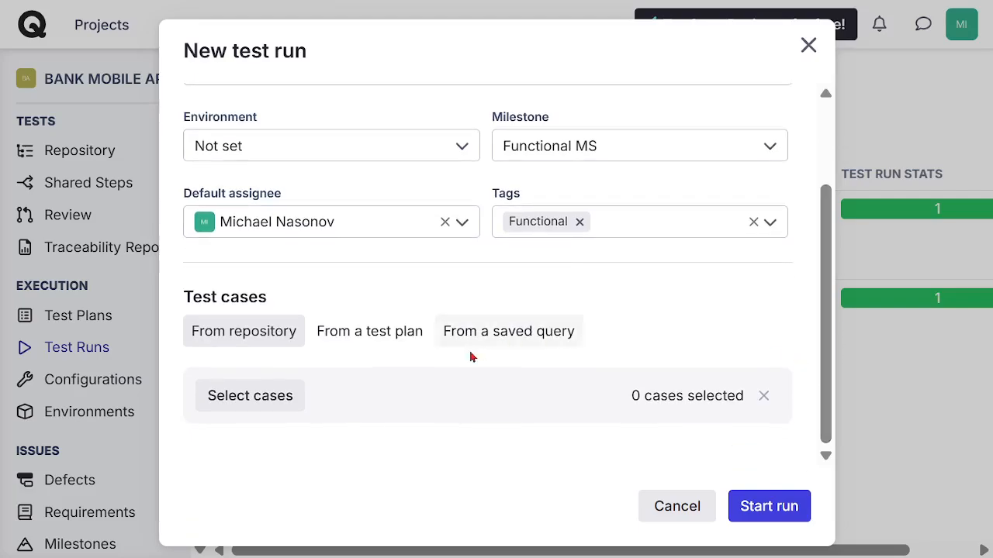
left_click(369, 332)
left_click(401, 401)
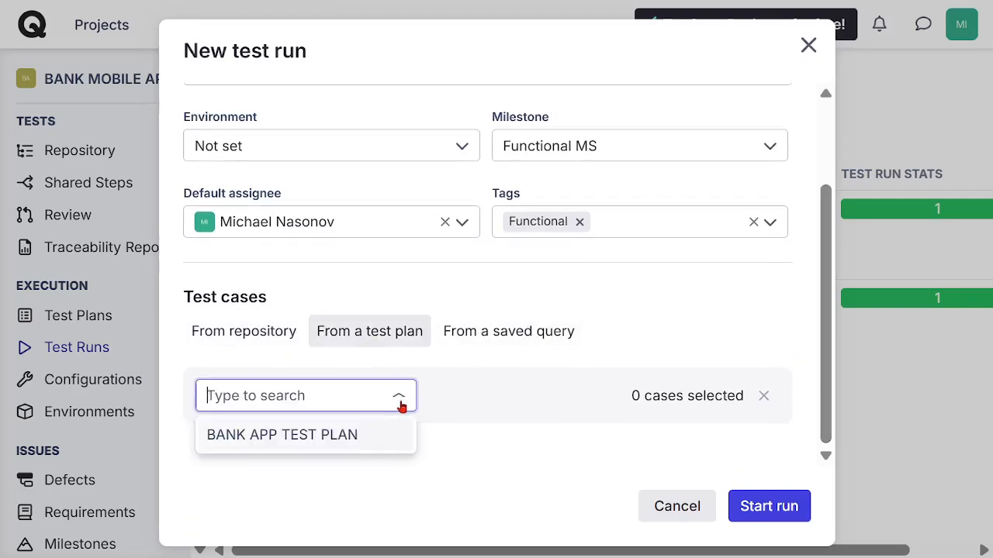
left_click(329, 437)
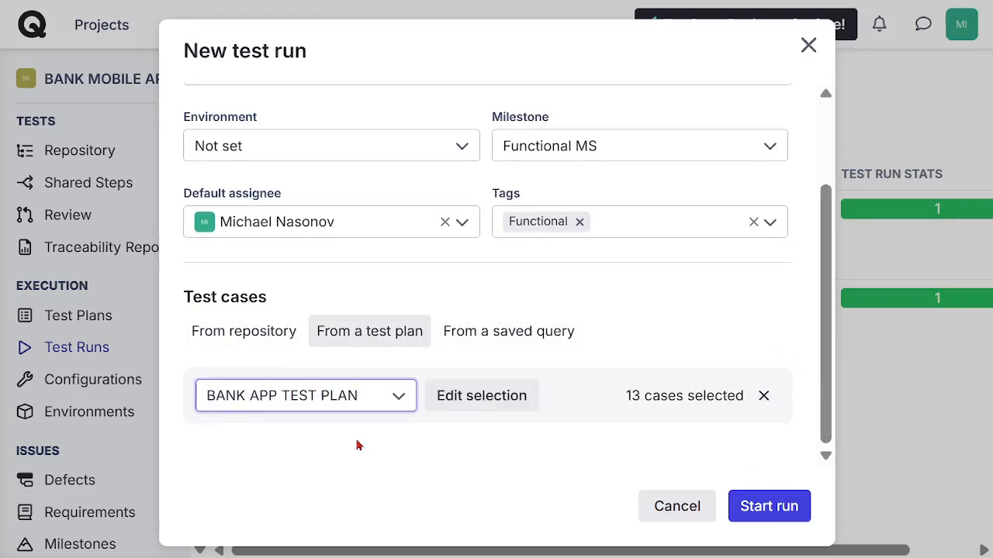
Step: Limit the plan's case selection to Functional TS by deselecting the Smoke, Exploratory, Regression, Performance and User Acceptance suites
left_click(476, 405)
left_click(78, 206)
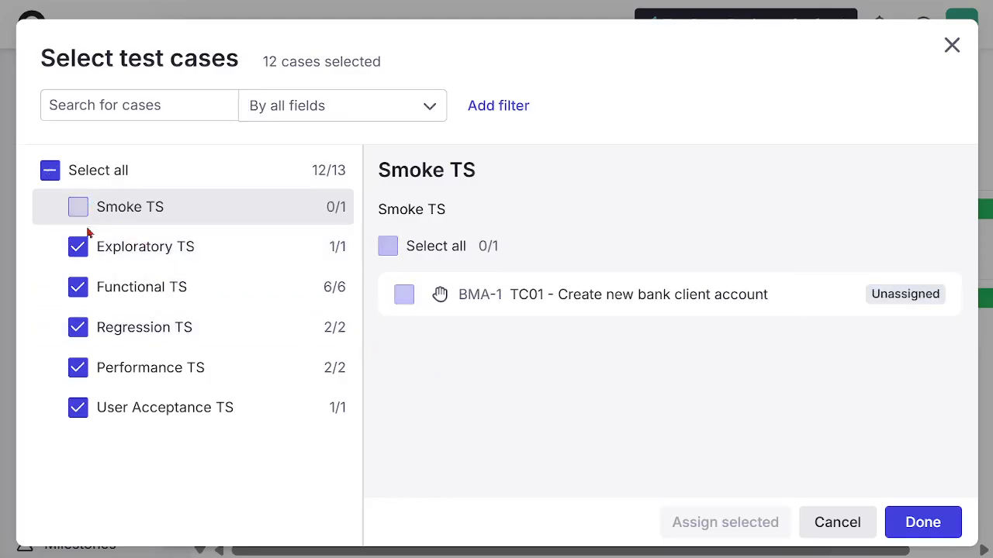
left_click(77, 250)
left_click(78, 329)
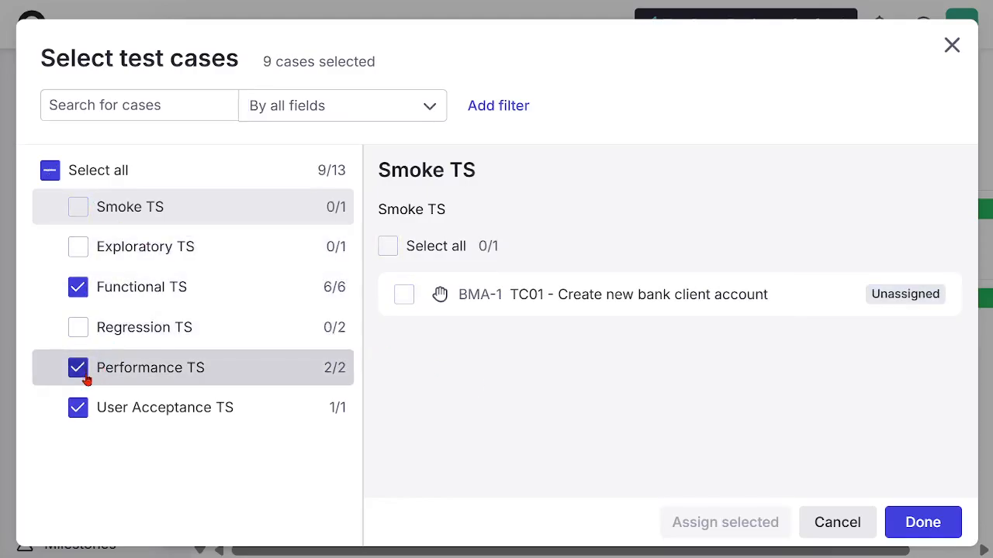
left_click(79, 370)
left_click(78, 408)
left_click(144, 293)
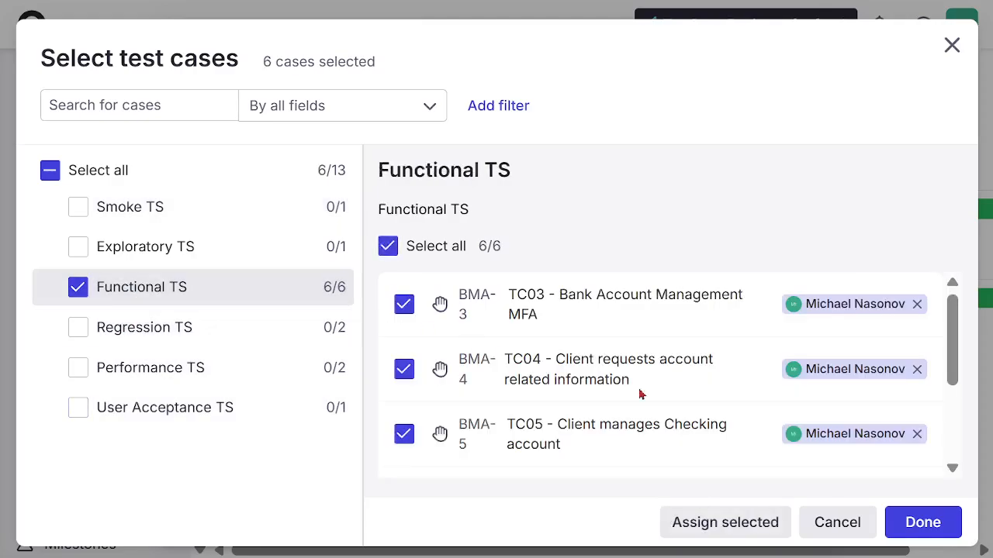
scroll(954, 372, "down", 3)
scroll(950, 356, "up", 3)
left_click(923, 524)
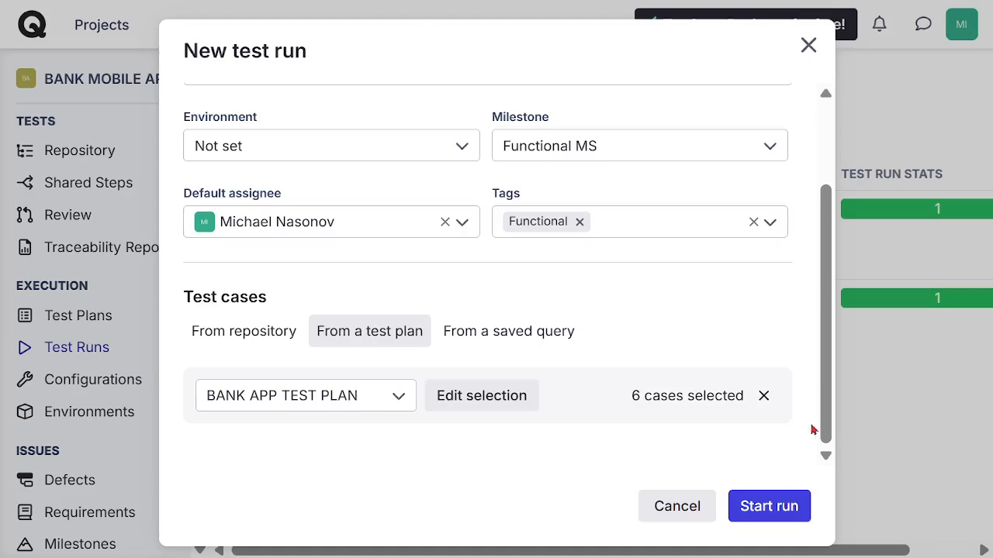
Step: Review the details of the new test run and start it
scroll(833, 424, "up", 3)
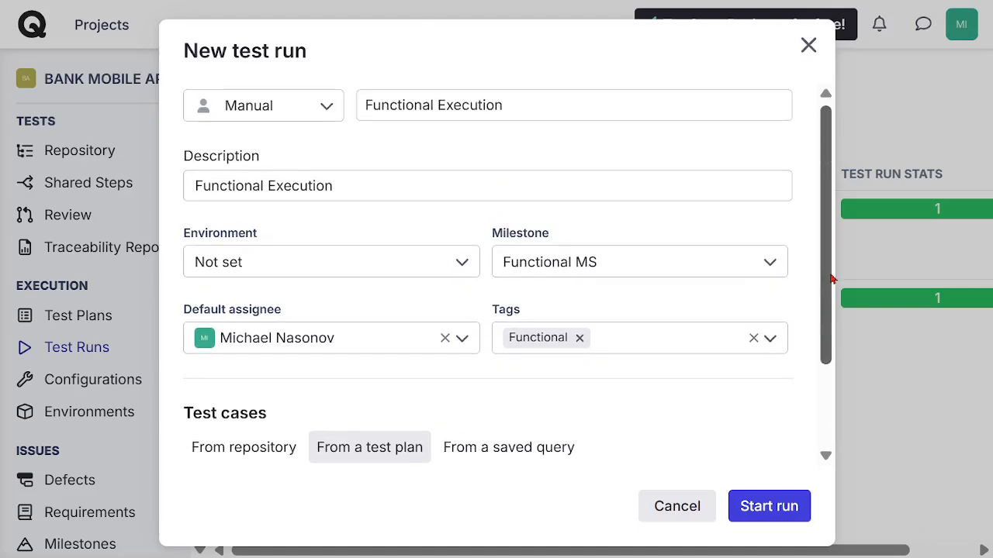
scroll(836, 343, "down", 3)
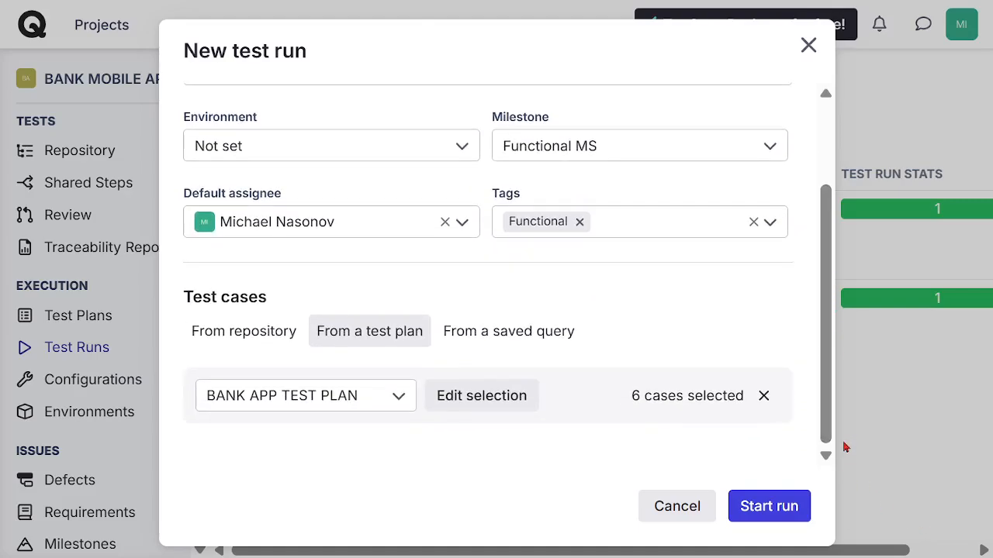
left_click(756, 509)
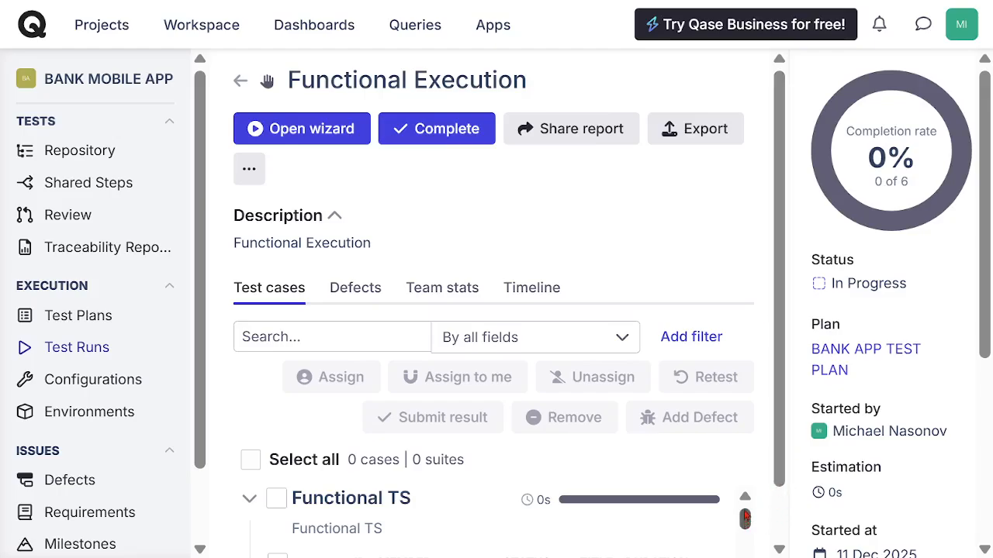
Step: Open the untested case TC03 - Bank Account Management MFA from the run's Functional TS suite for execution
left_click_drag(780, 470, 784, 528)
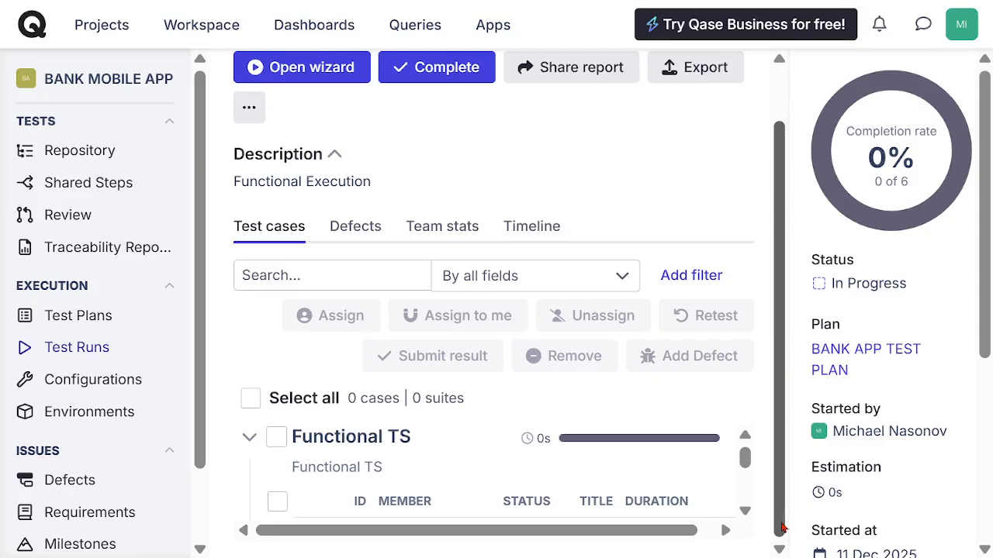
left_click(745, 515)
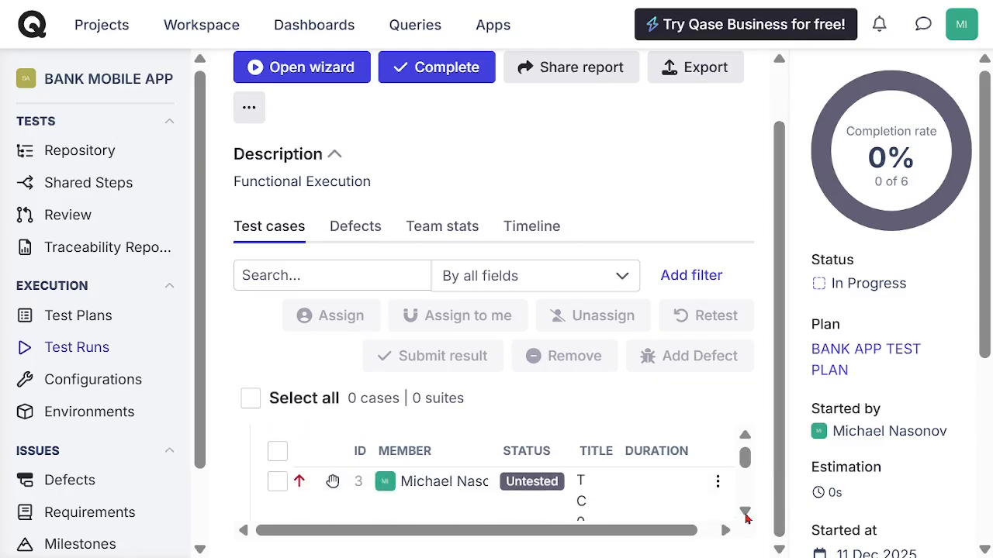
left_click(532, 485)
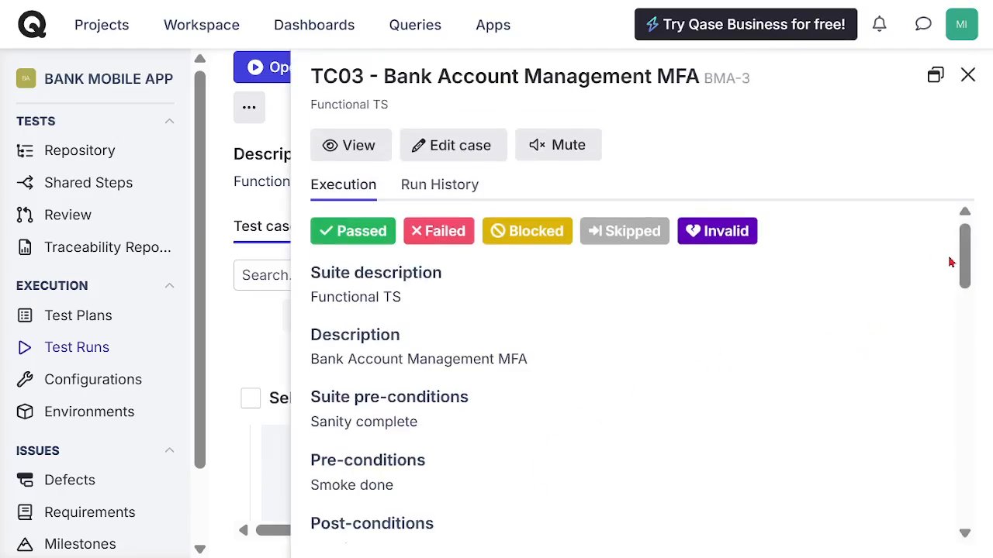
Step: Mark TC03 steps 1 and 2 as Passed and step 3, "Create new client and submit", as Failed
left_click_drag(965, 256, 966, 310)
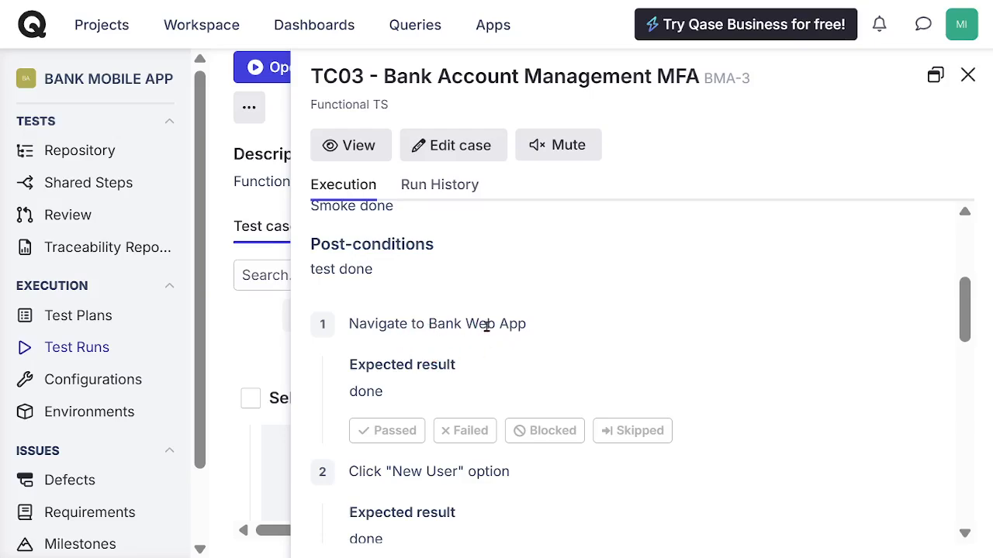
left_click(386, 433)
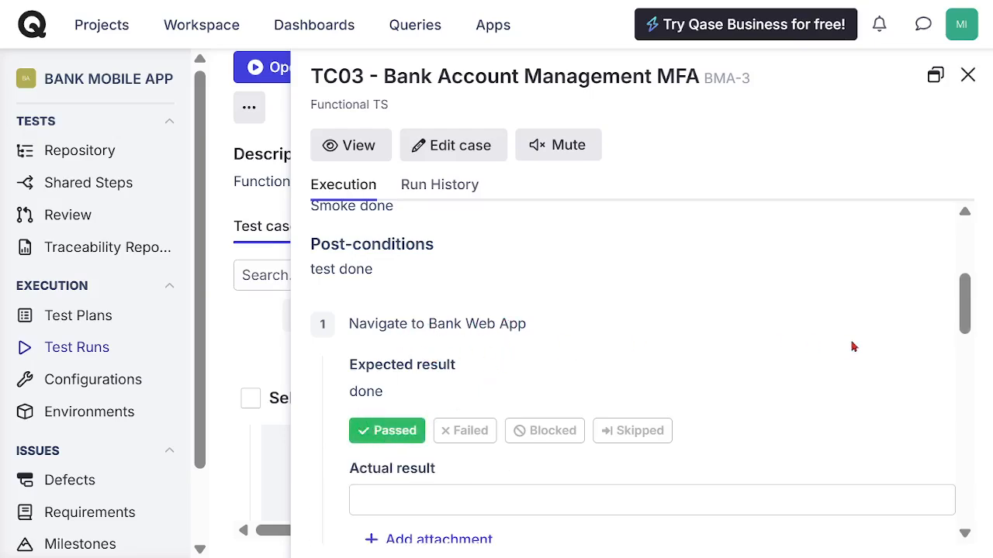
left_click_drag(964, 306, 973, 359)
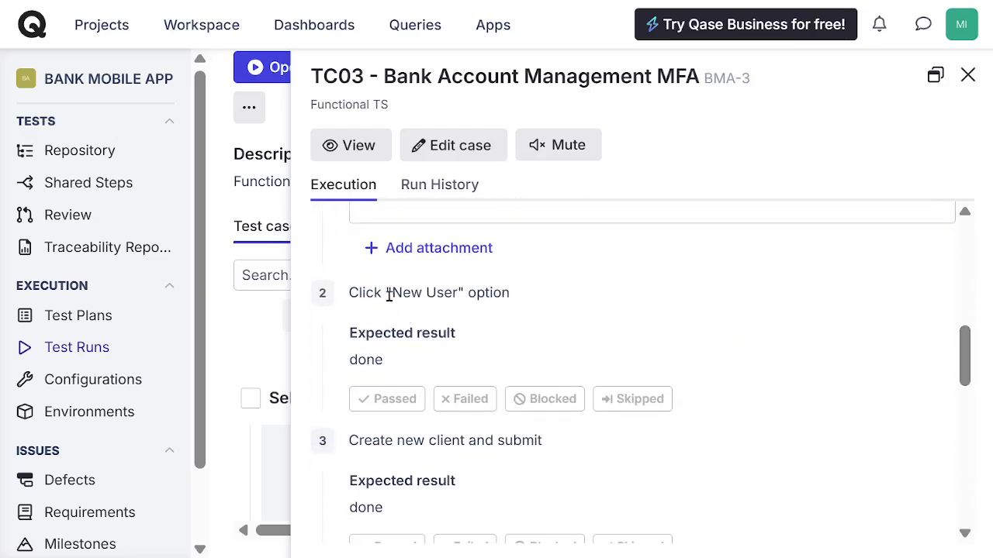
left_click(394, 400)
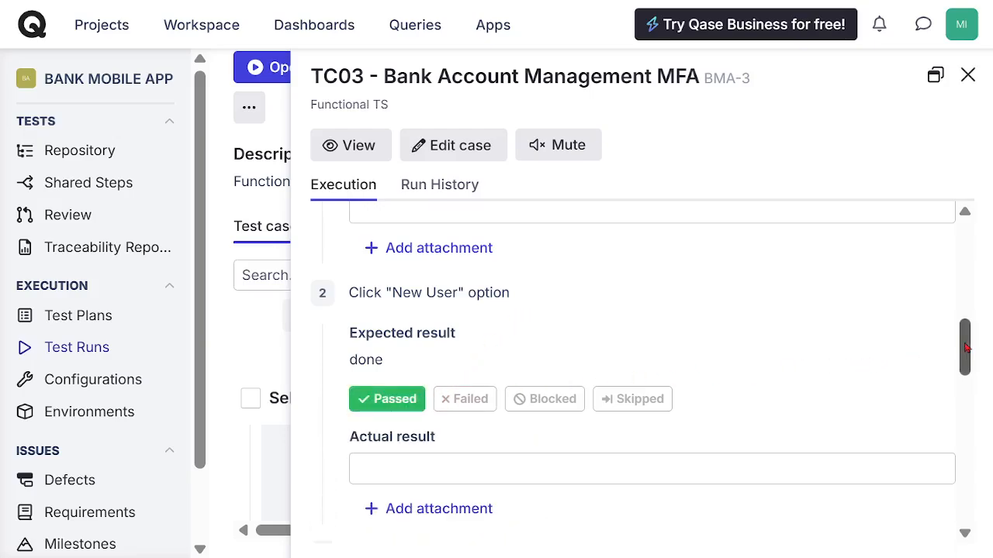
left_click_drag(964, 350, 964, 403)
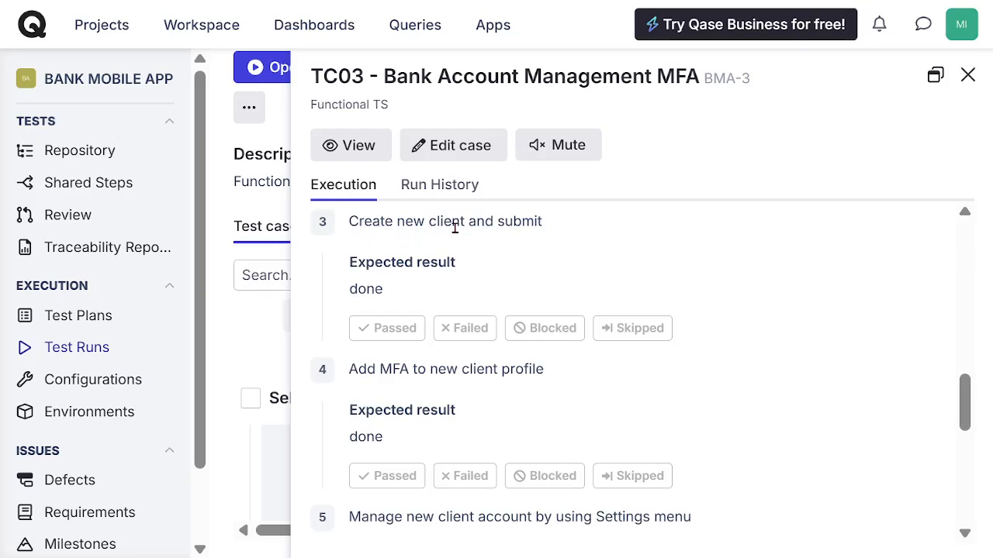
left_click(465, 330)
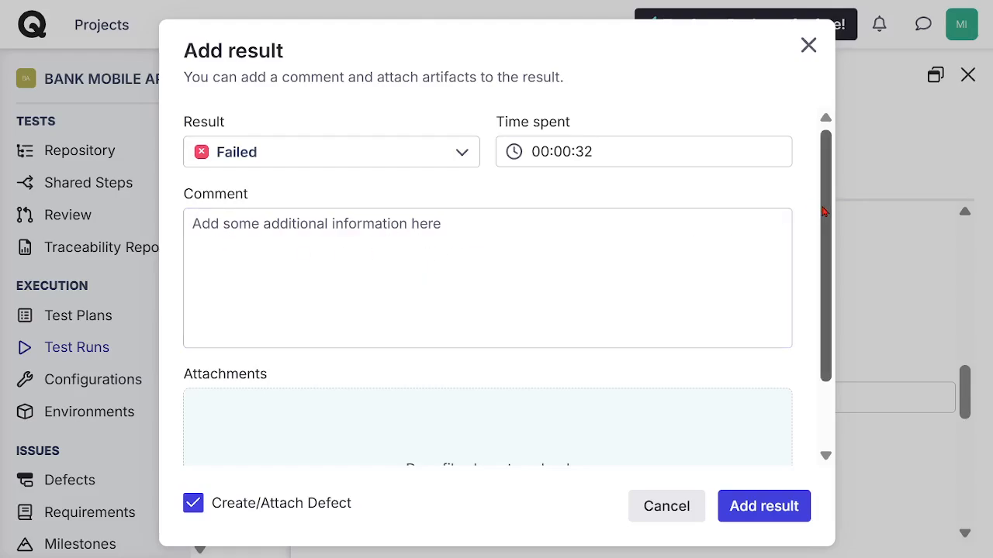
Step: Enter the comment "Failed to Submit new Client application" for the failed step result
mouse_move(824, 211)
left_mouse_down()
mouse_move(835, 288)
mouse_move(829, 203)
left_mouse_up()
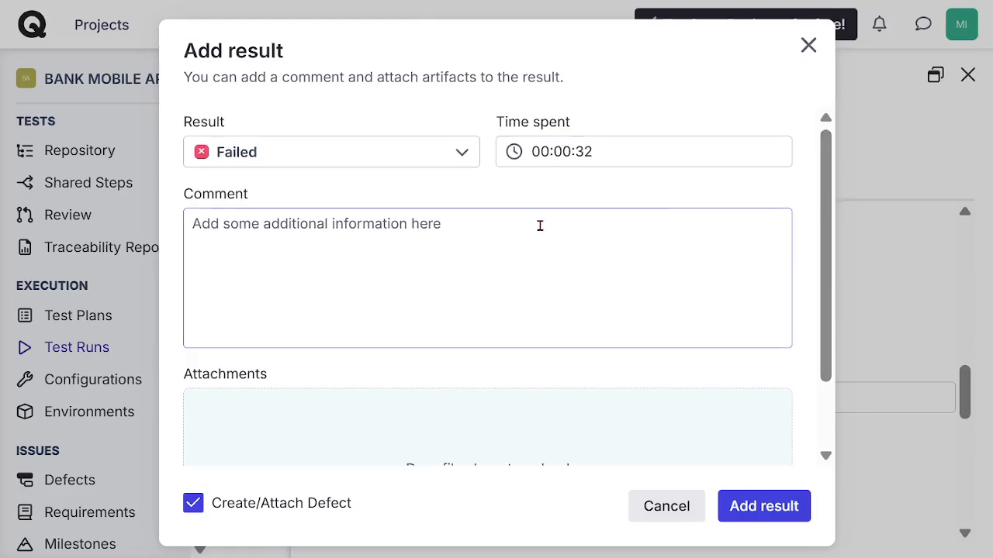
left_click(264, 231)
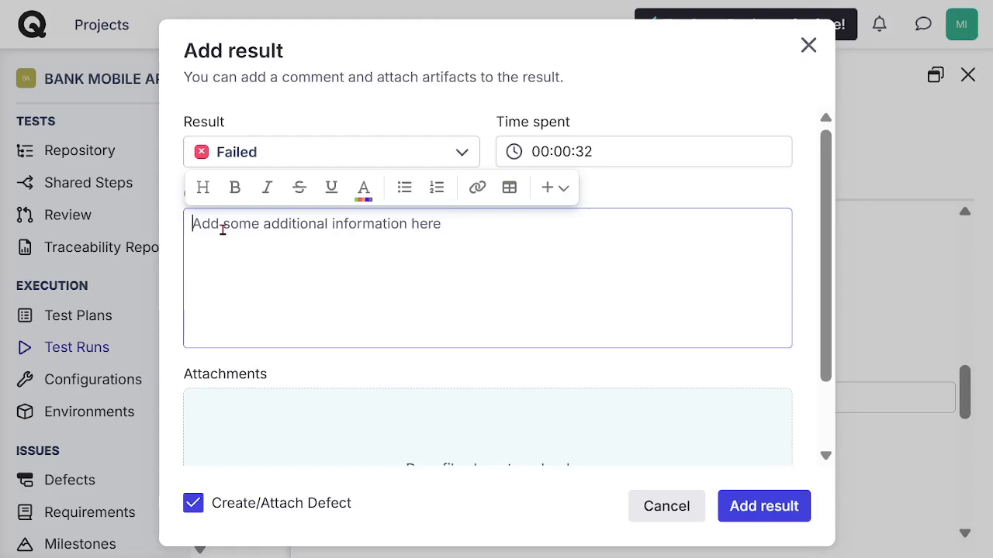
type("Failed to")
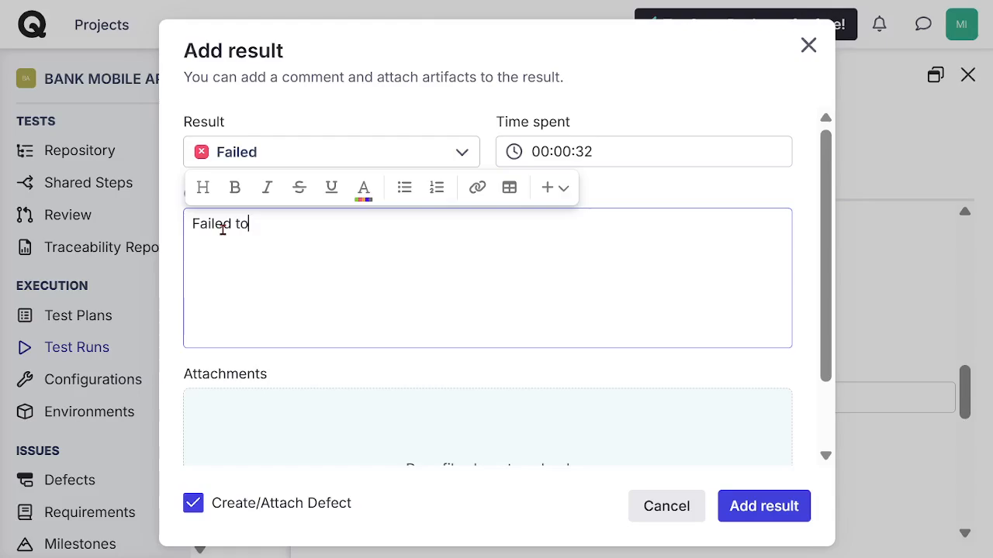
type(" Submit new Cli")
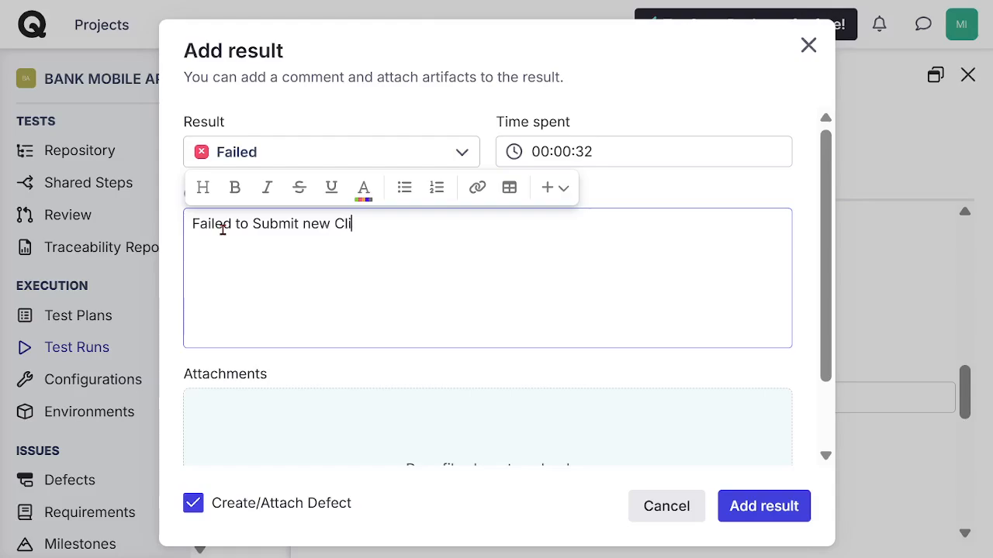
type("ent application")
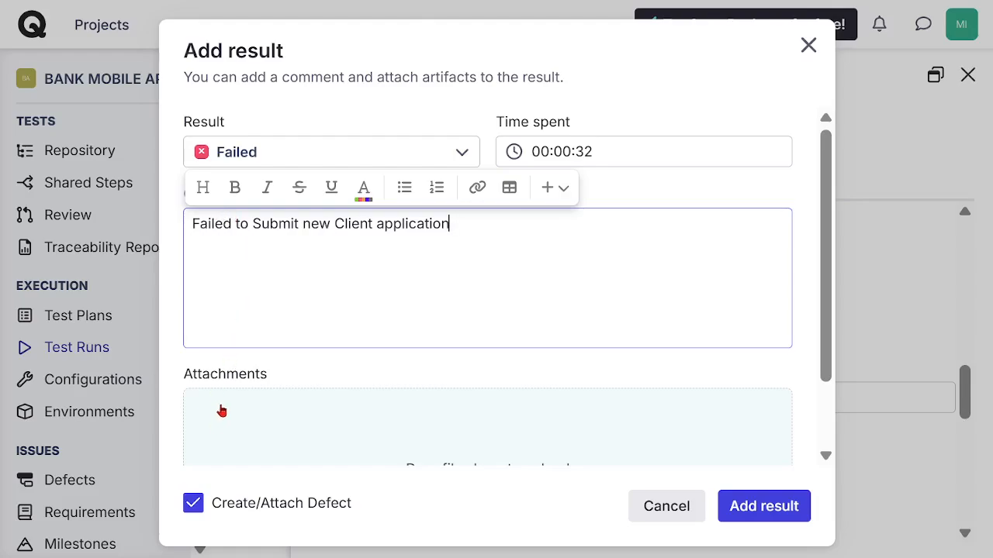
Step: Review the attachments area and add the Failed result with Create/Attach Defect enabled
left_click_drag(185, 375, 268, 386)
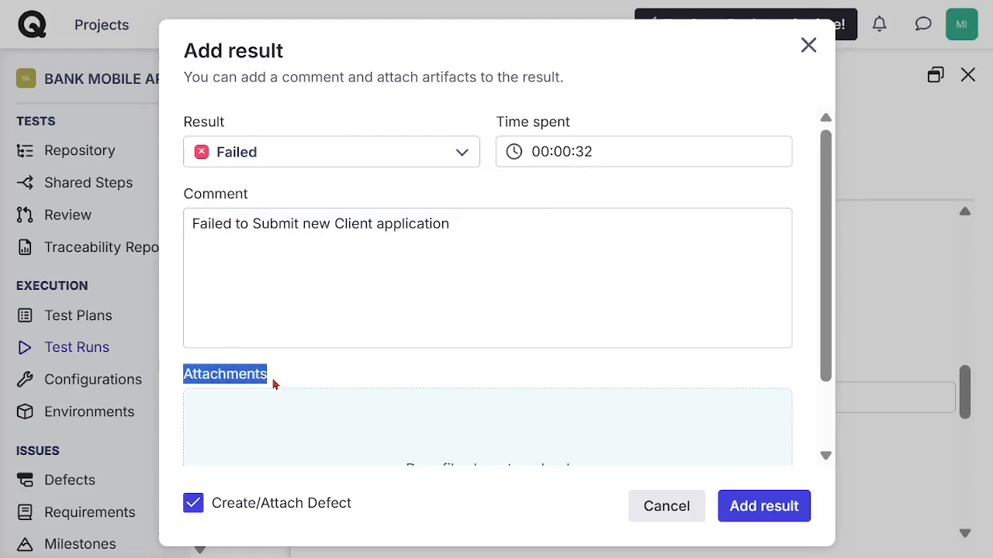
left_click(293, 381)
left_click_drag(824, 281, 839, 378)
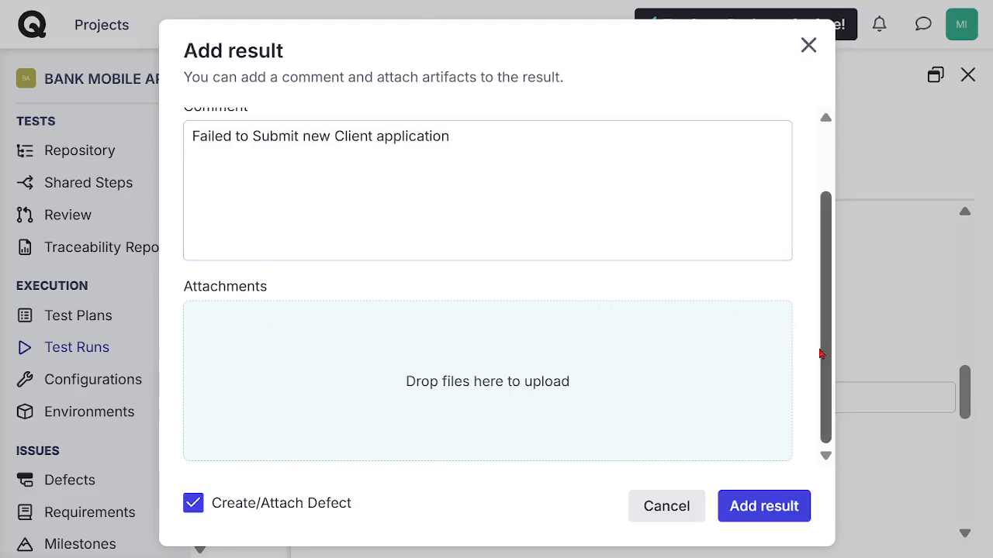
left_click_drag(820, 350, 618, 380)
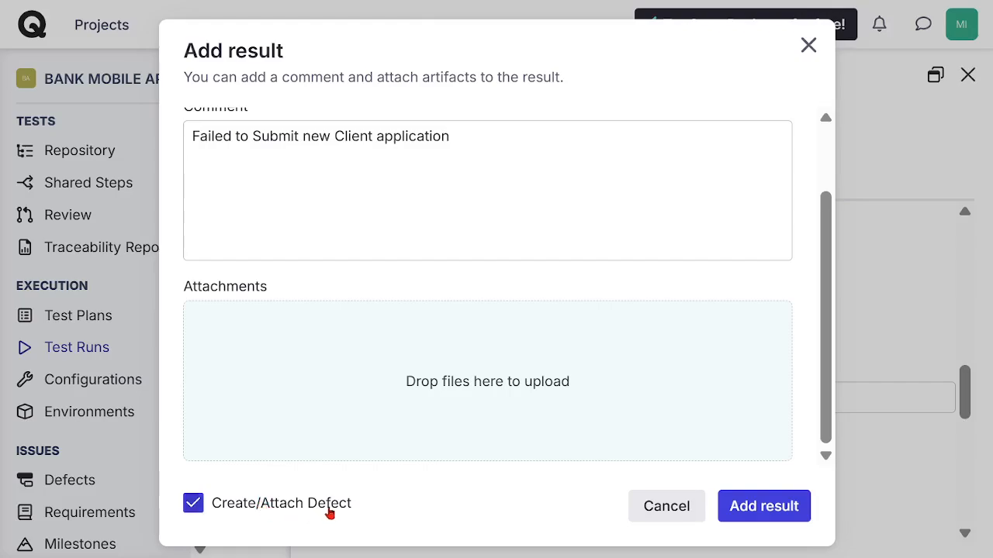
left_click(764, 518)
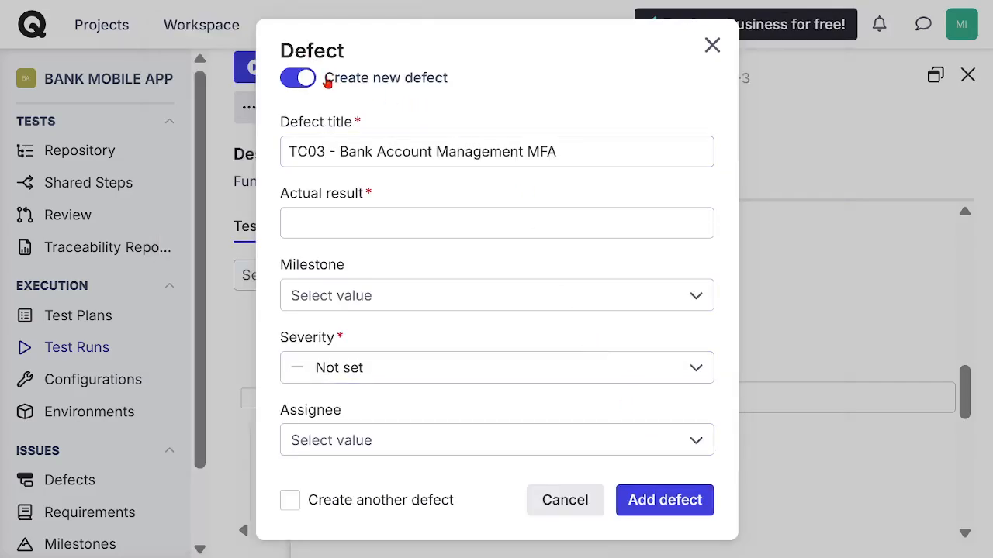
Step: Replace the new defect's title with "New Client Form failed"
left_click_drag(459, 79, 323, 77)
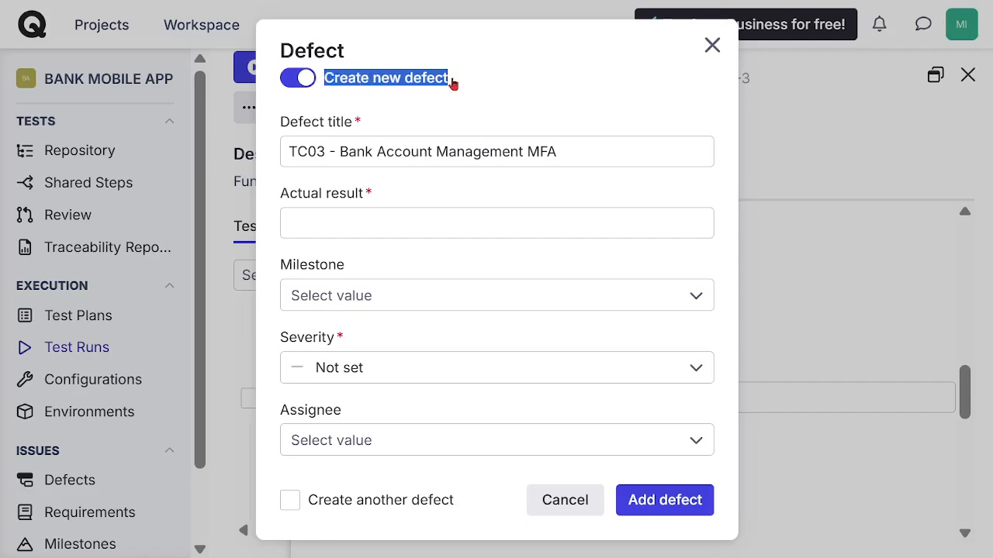
left_click(538, 94)
left_click(567, 159)
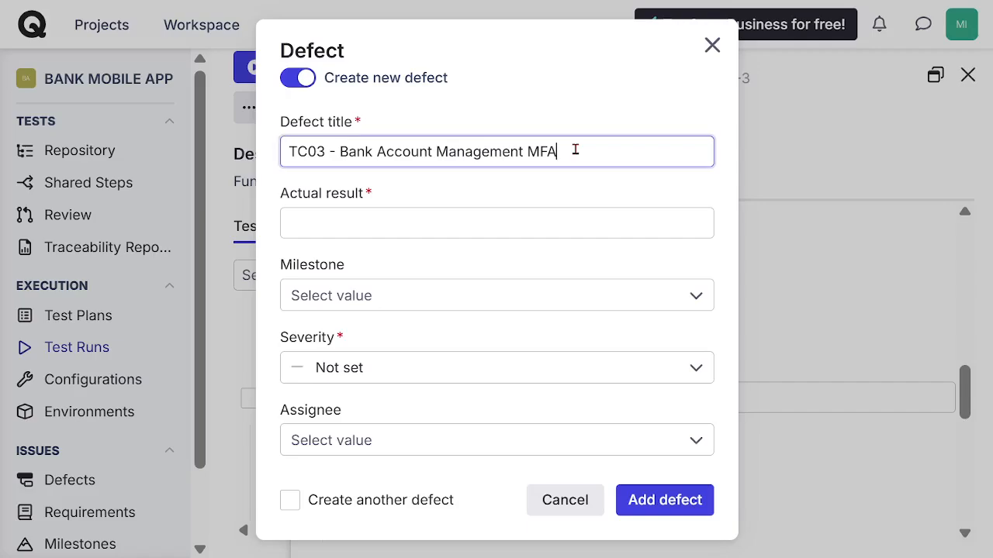
left_click_drag(576, 149, 263, 145)
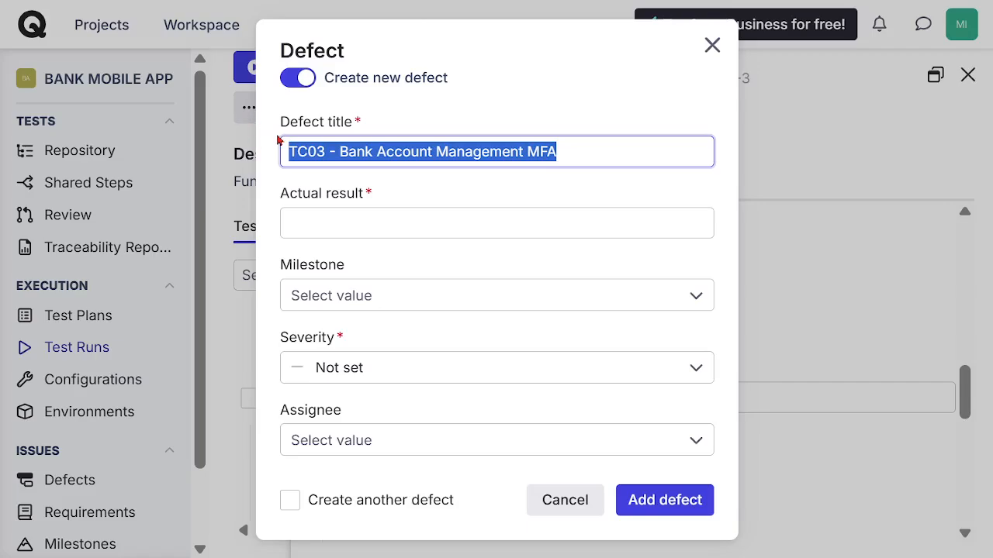
type("New ")
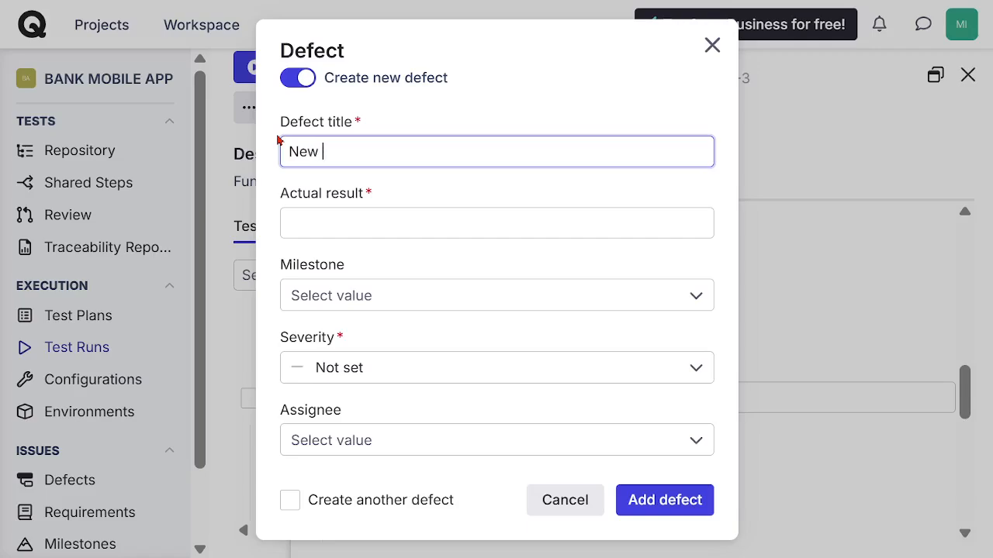
type("CLient Form failed")
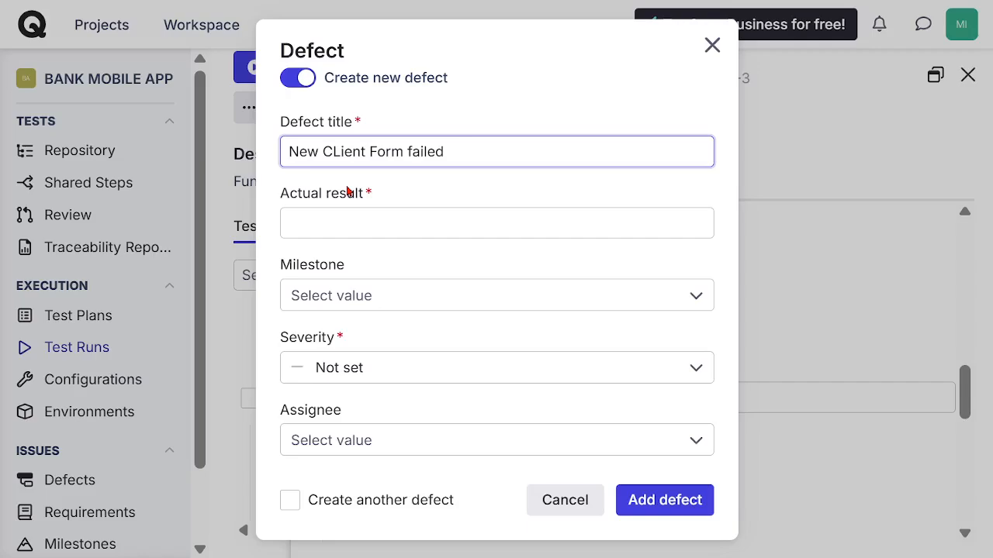
key("BackSpace")
type("l")
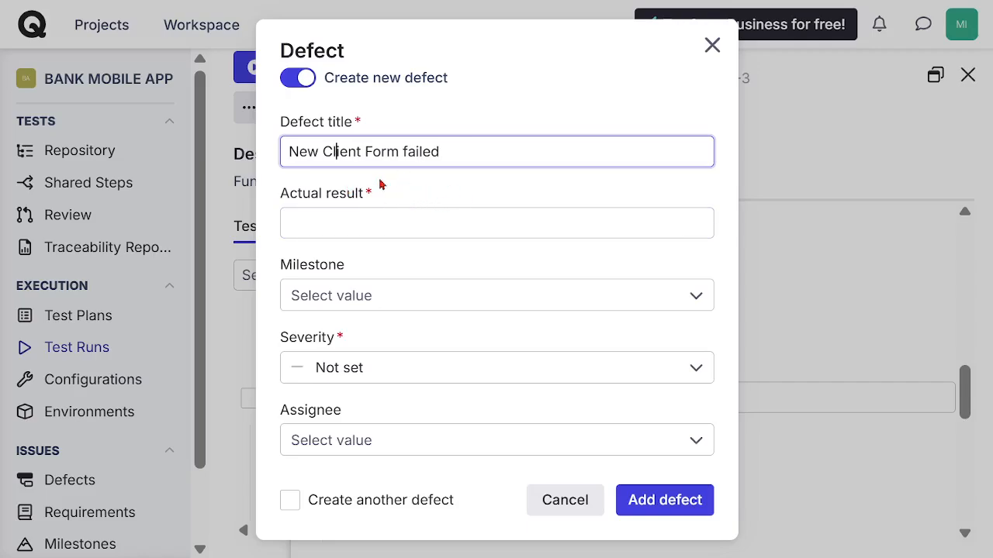
Step: Replace "Form" in the defect title with "submission" so it reads "New Client submission failed"
double_click(381, 152)
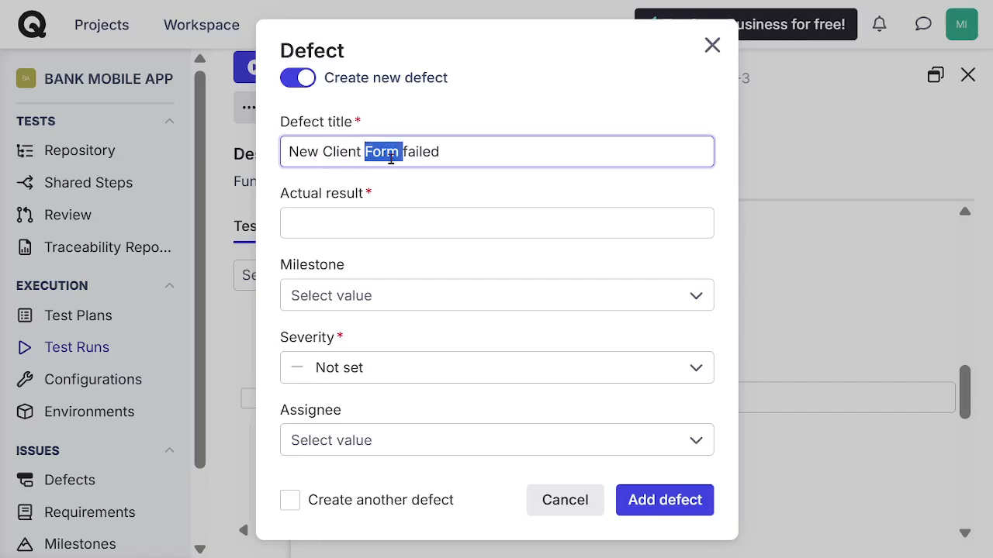
type("addition")
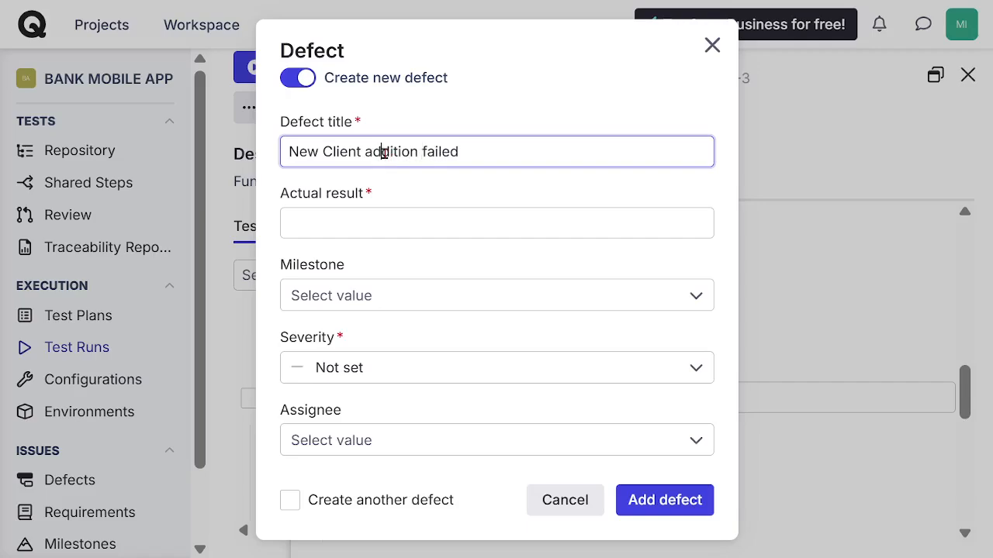
double_click(391, 153)
type("submiss")
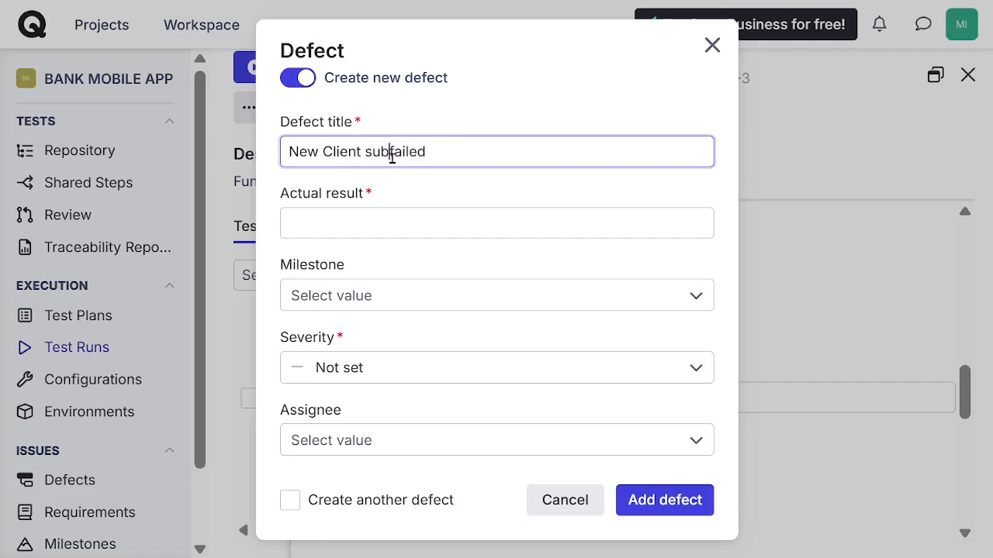
type("n")
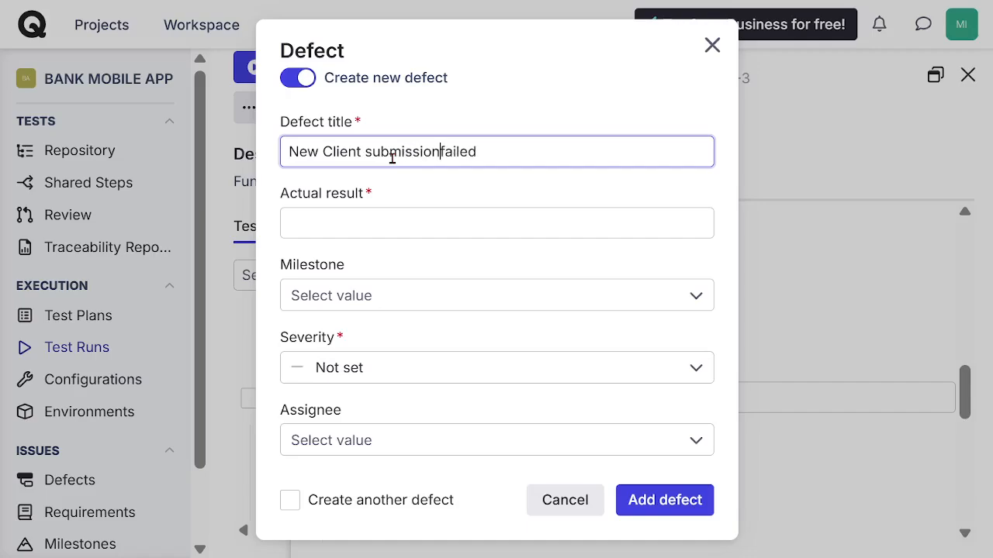
left_click(533, 154)
Step: Copy the defect title "New Client submission failed" into the Actual result field
left_click(455, 227)
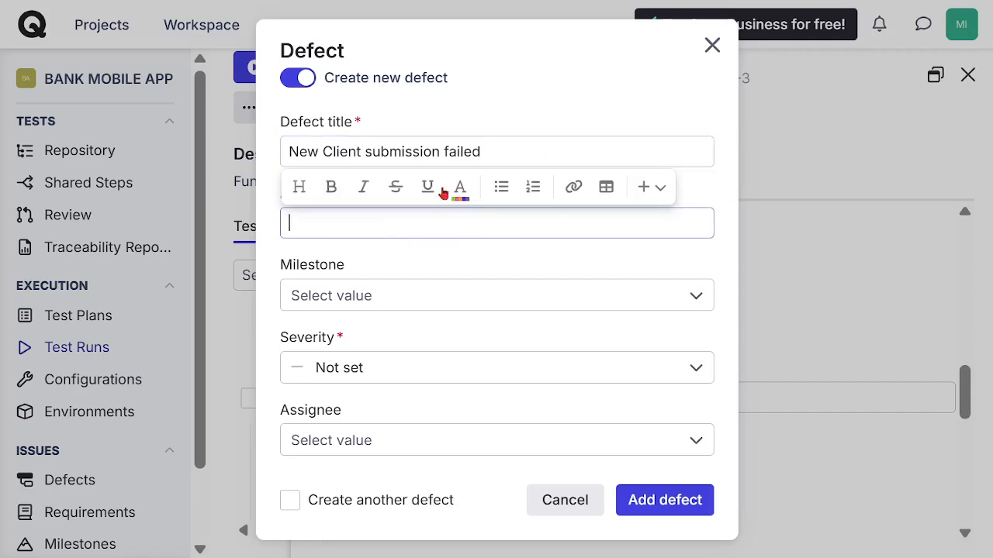
left_click_drag(486, 152, 274, 160)
key("ctrl+c")
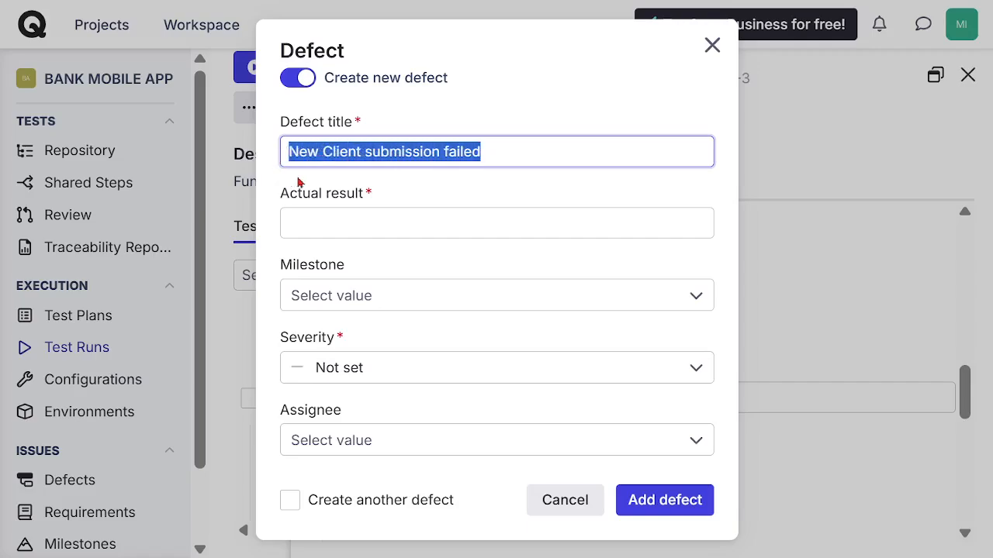
left_click(352, 224)
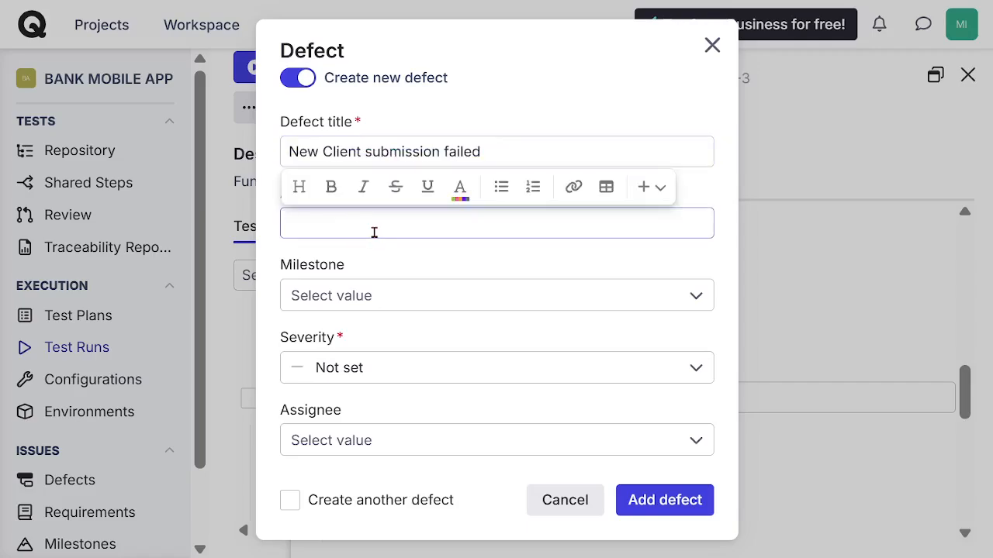
key("ctrl+v")
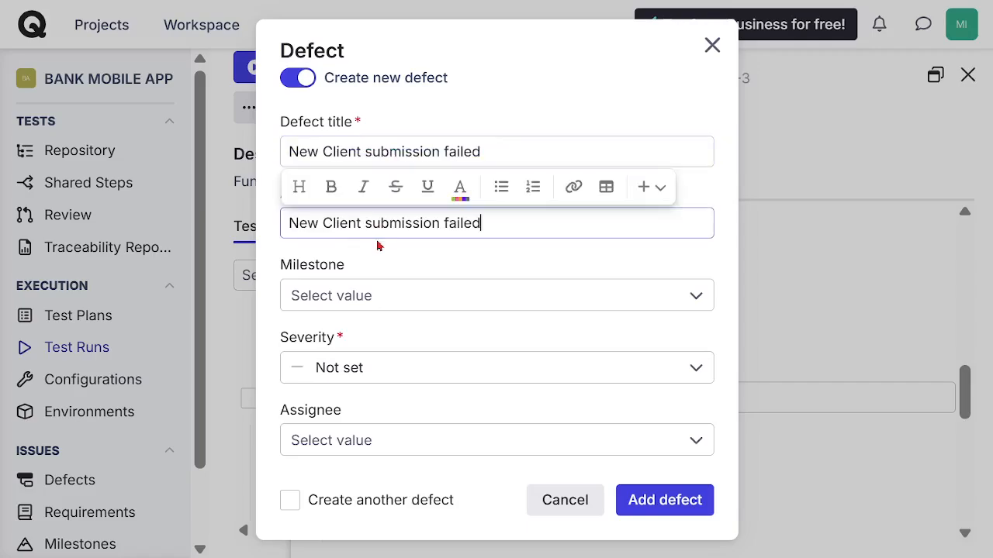
left_click(675, 272)
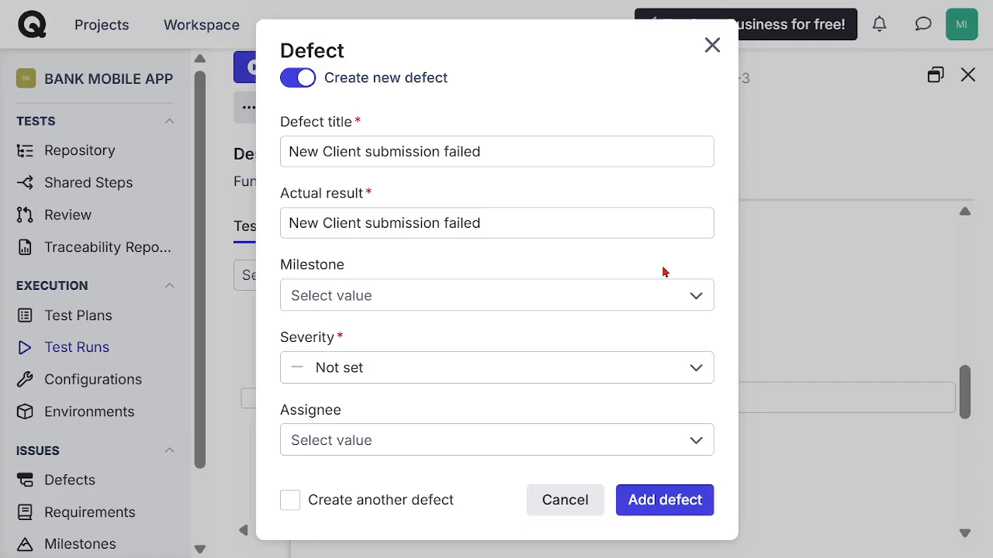
Step: Set the defect's milestone to Functional MS and its severity to Blocker
left_click(671, 306)
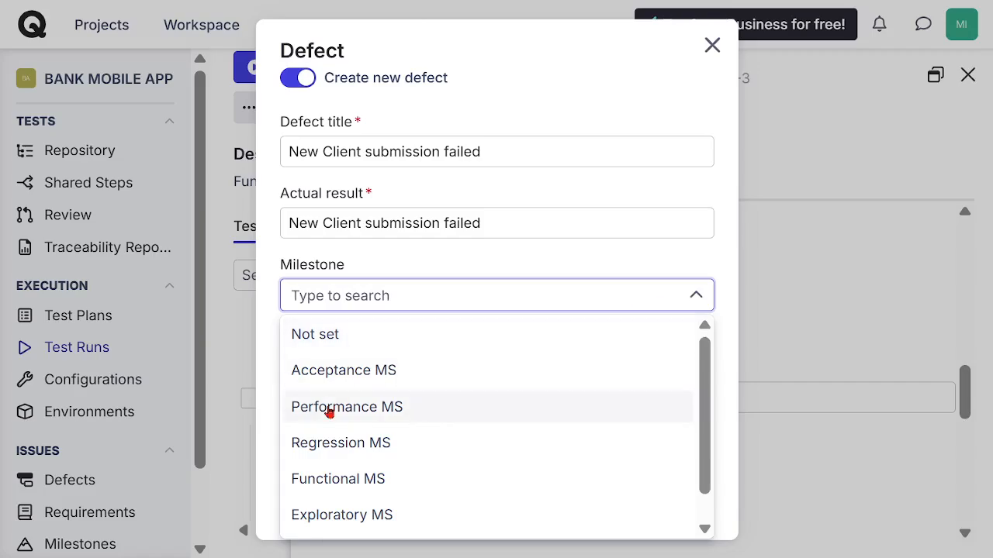
left_click(358, 476)
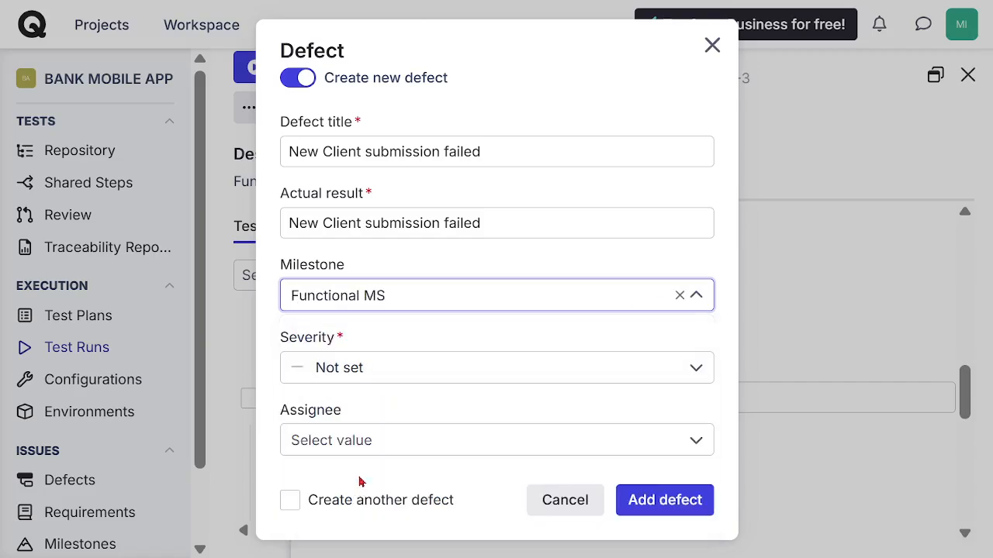
left_click(380, 367)
scroll(348, 283, "down", 1)
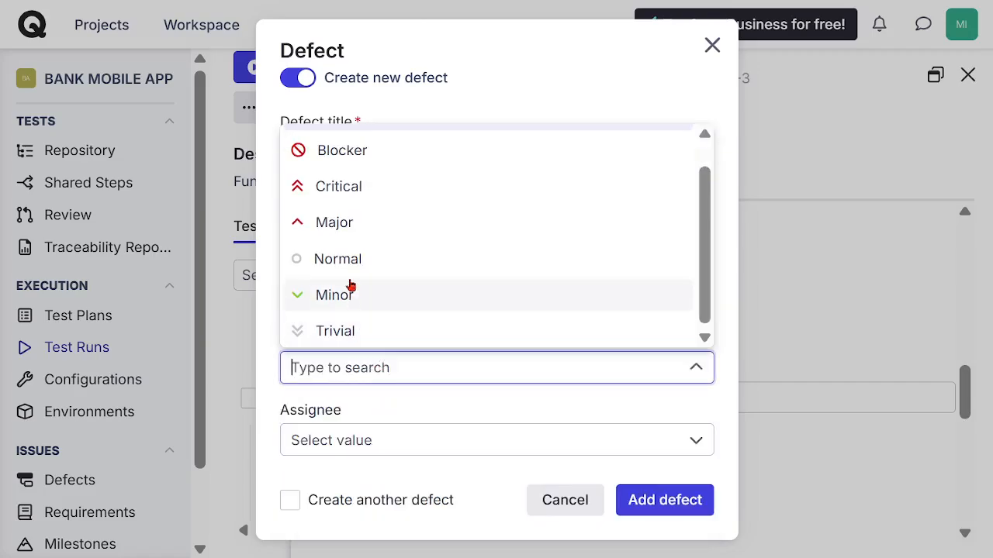
left_click(353, 155)
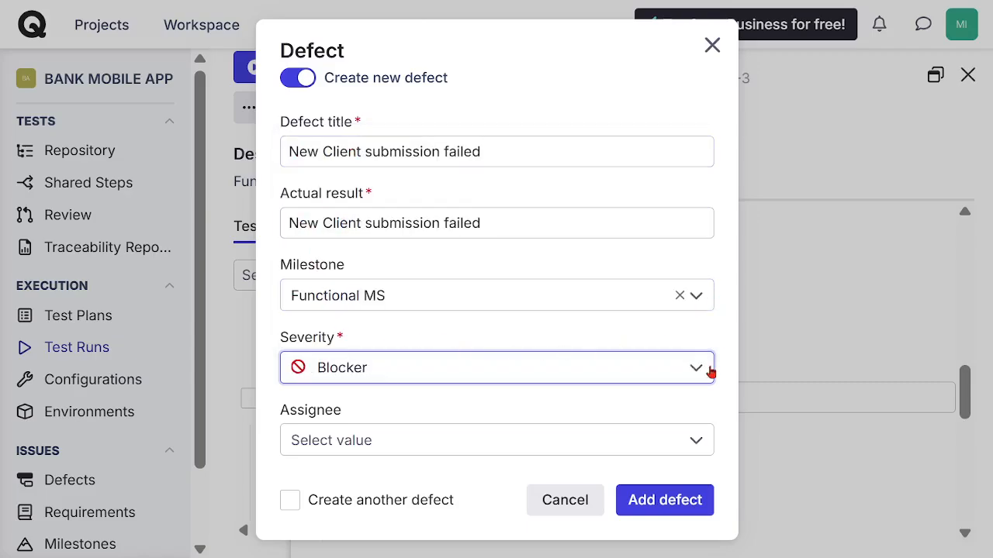
Step: Assign the defect to the listed team member and add it
left_click(537, 452)
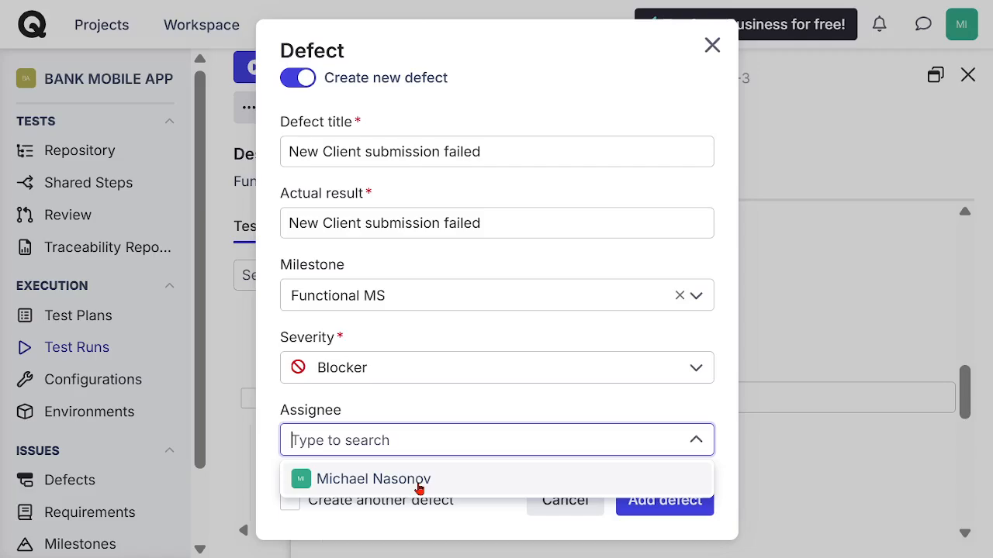
left_click(419, 487)
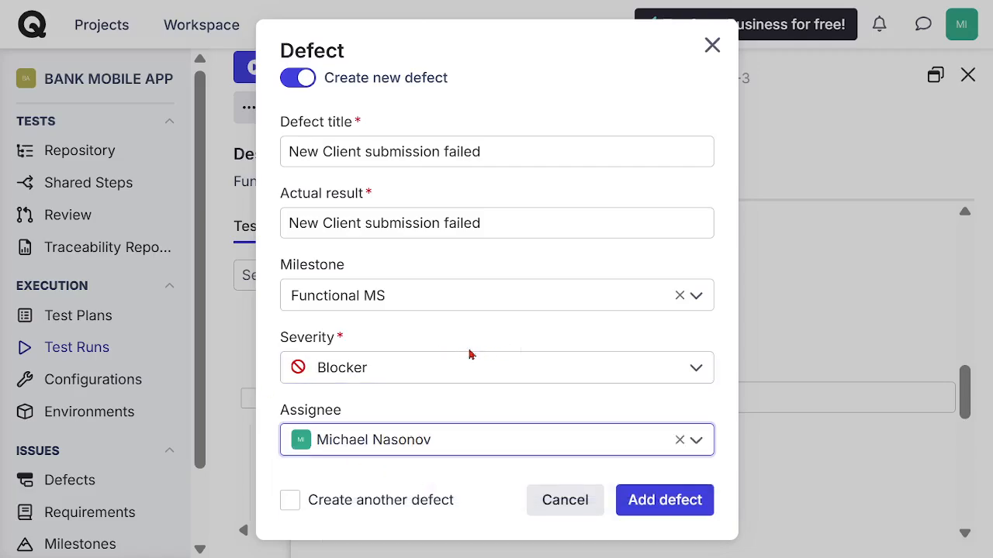
left_click(665, 501)
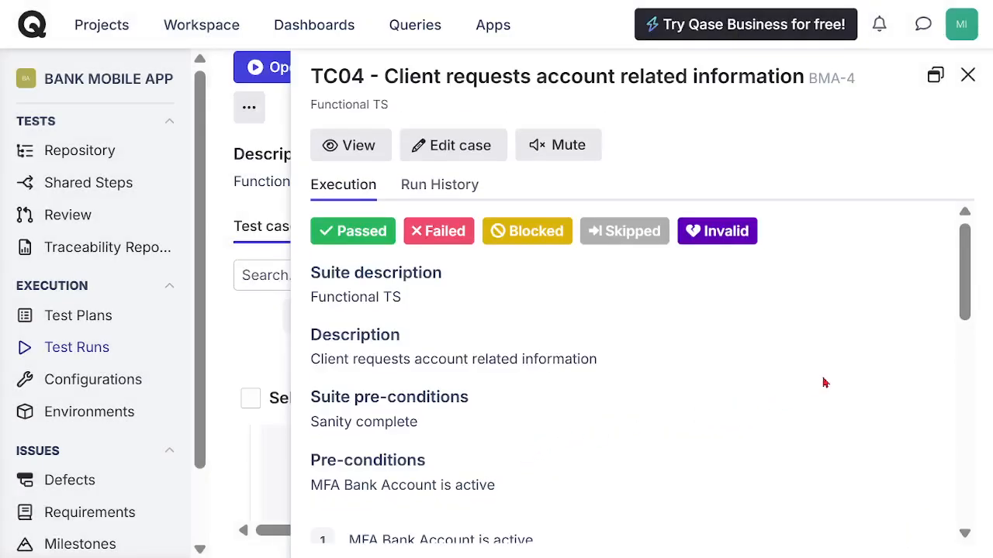
Step: Close the TC04 case details and open the failed TC03 case from the run's test case list
left_click_drag(965, 285, 985, 271)
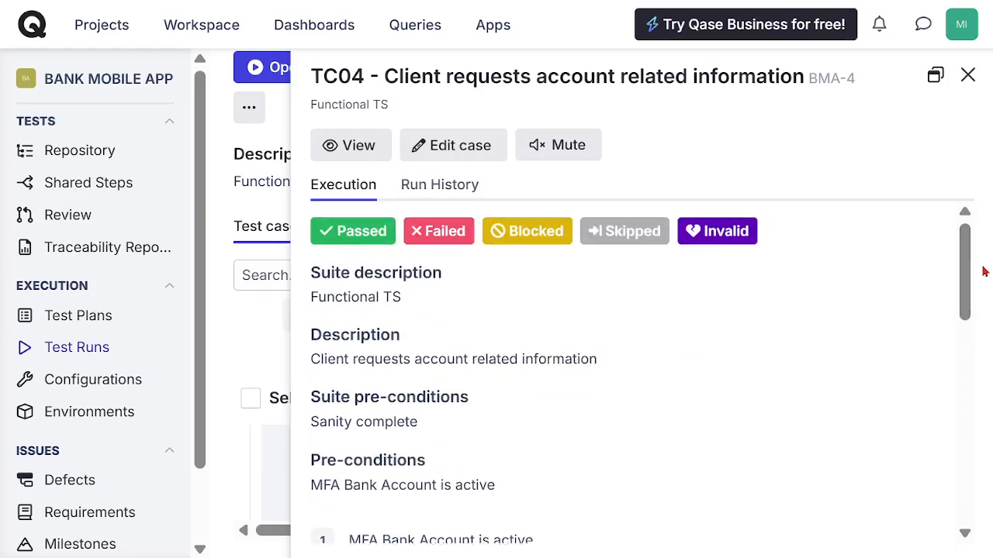
left_click(968, 78)
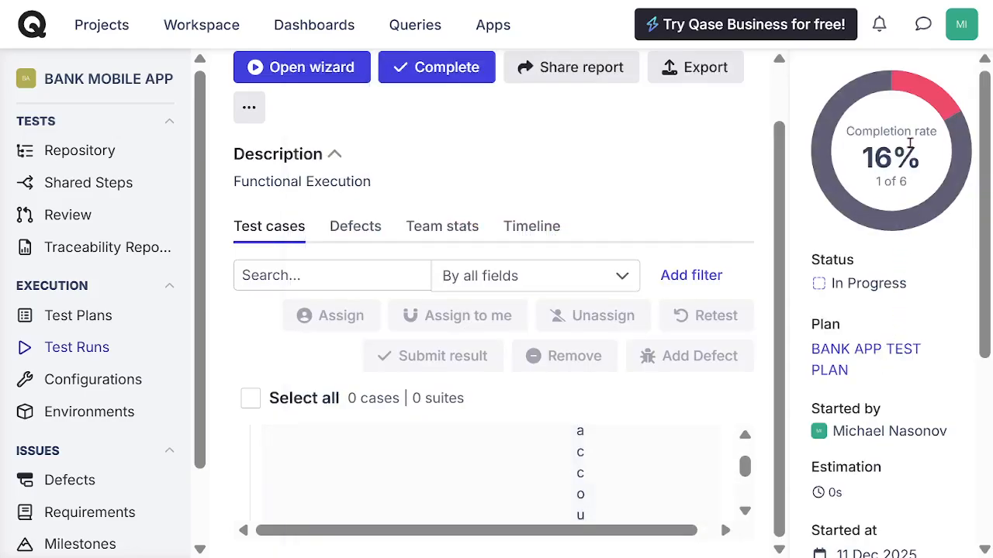
mouse_move(925, 107)
left_click_drag(747, 469, 749, 459)
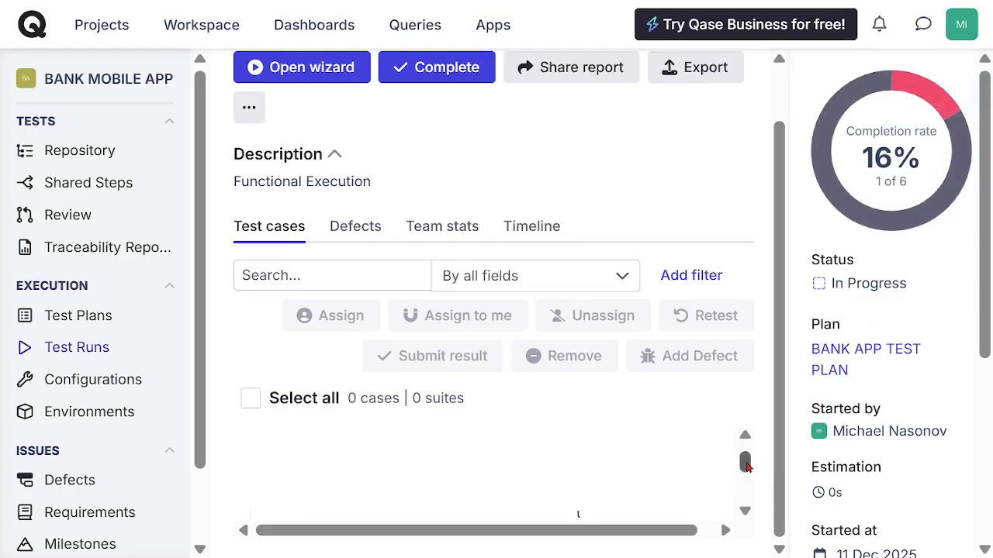
left_click(744, 510)
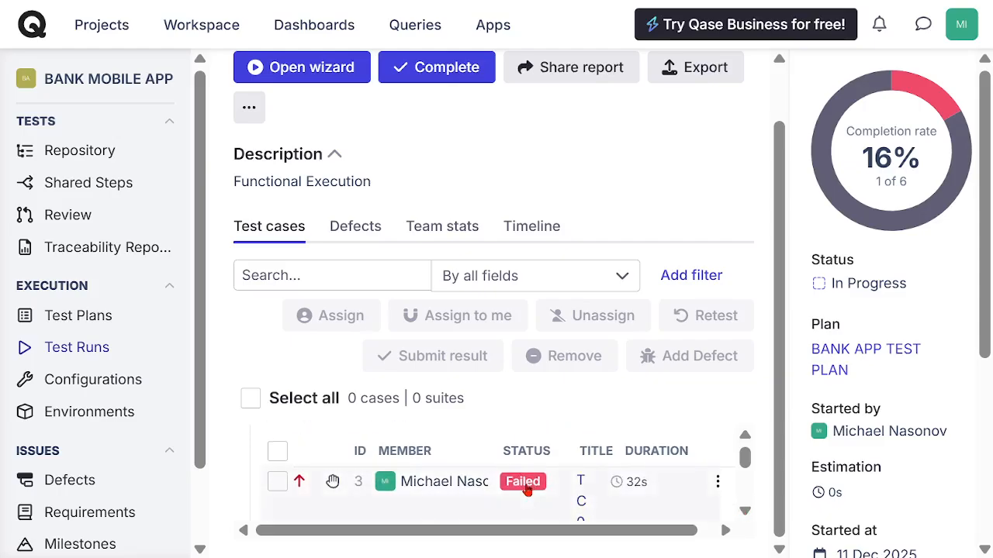
left_click(524, 484)
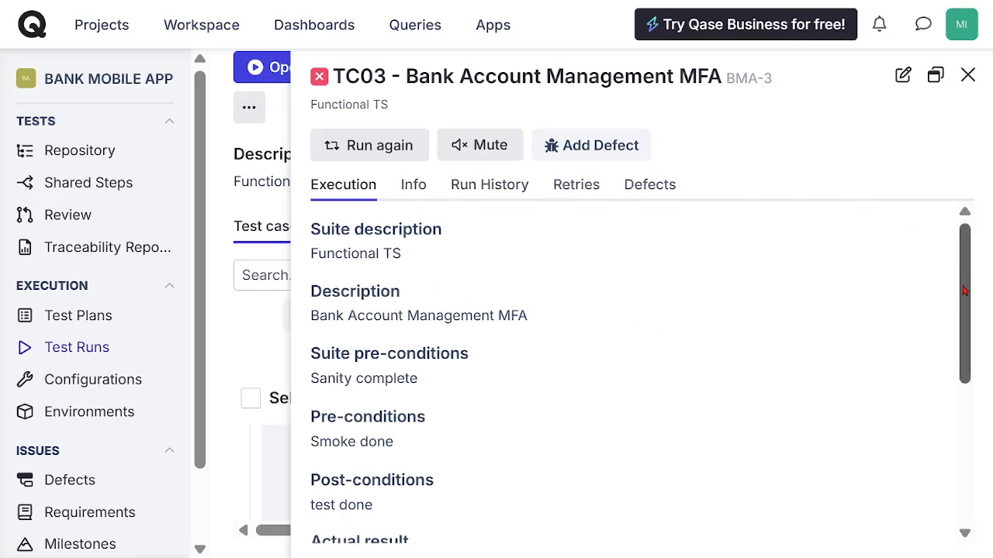
Step: Review the TC03 step results, inspect the expected result of "Add MFA to new client profile", and close the case details
left_click_drag(968, 287, 946, 526)
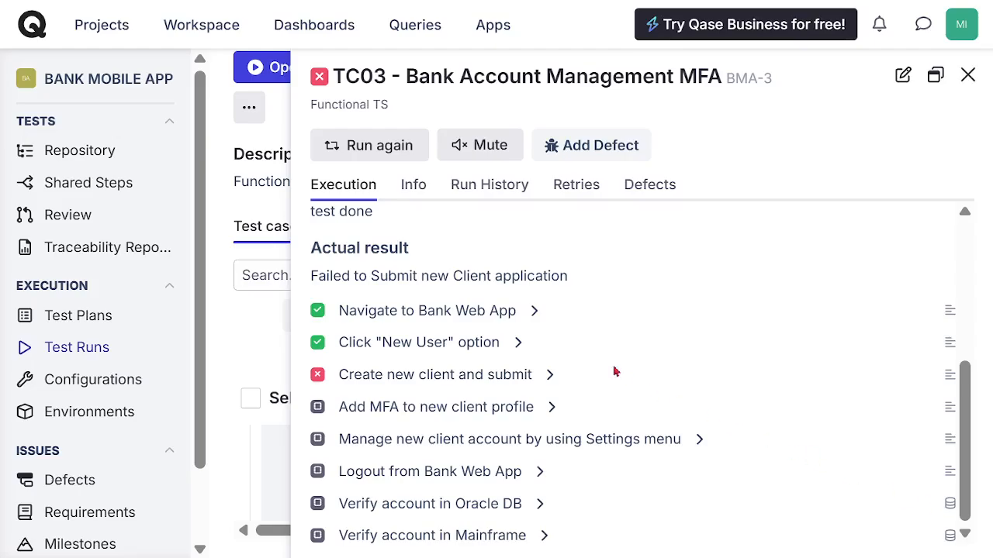
left_click(554, 411)
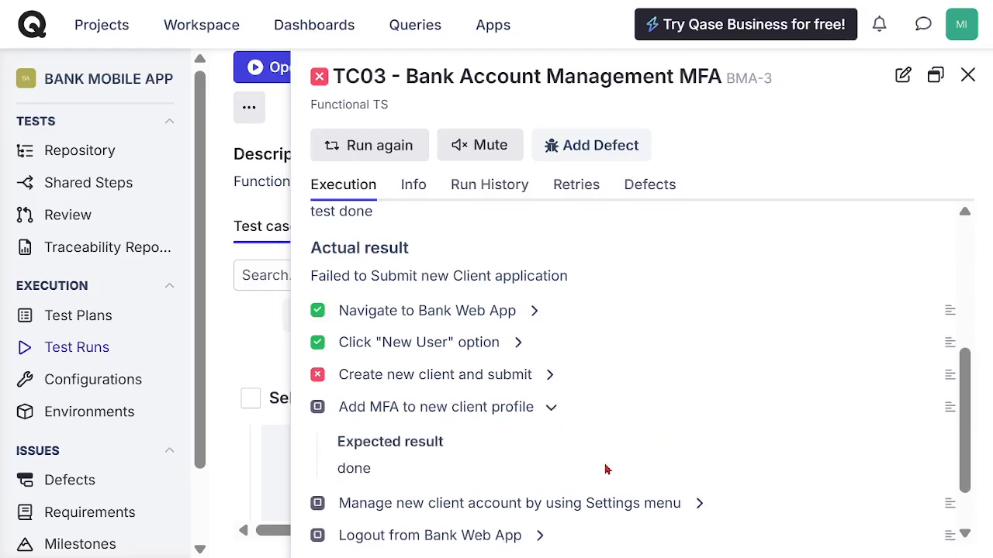
left_click(551, 411)
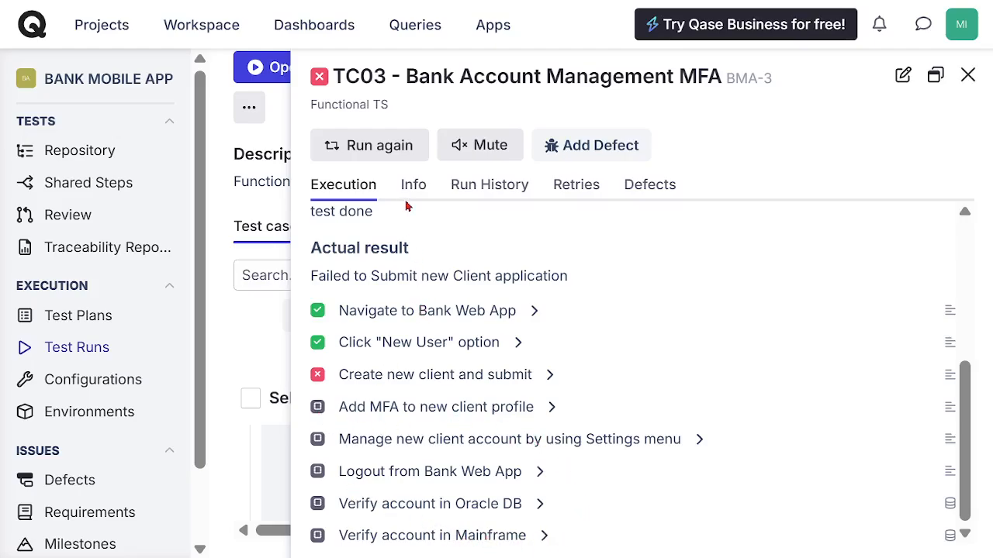
left_click(968, 75)
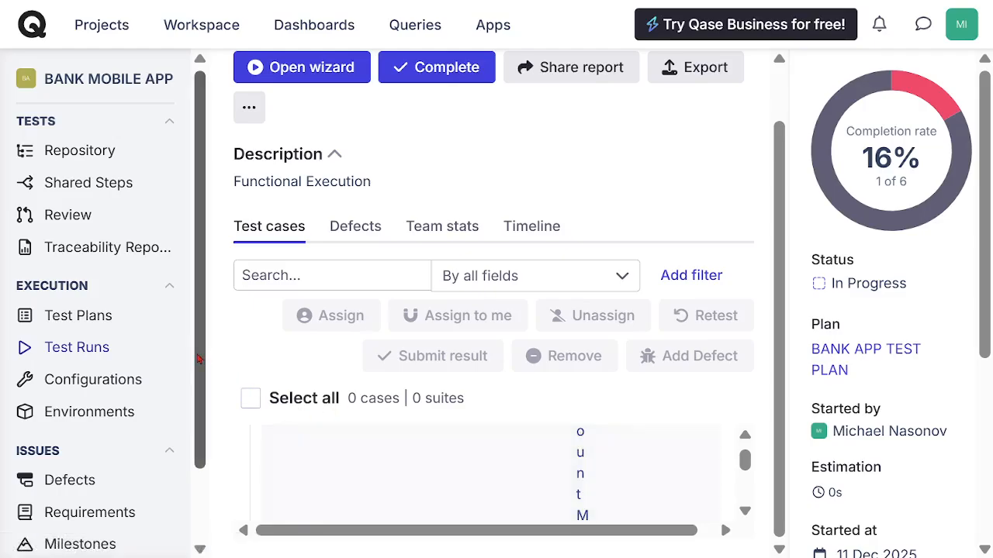
Step: Check the project's test runs list and open its defects list
scroll(202, 388, "down", 2)
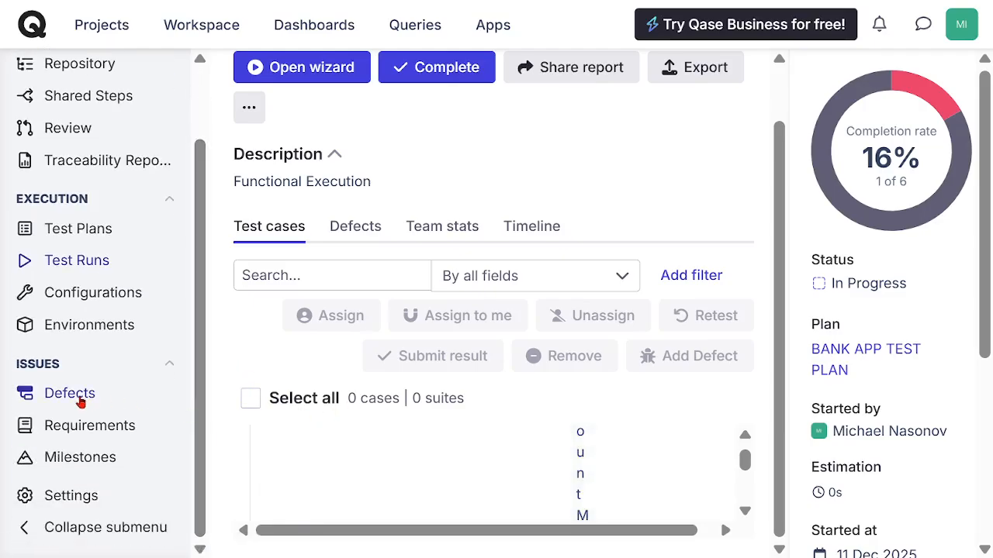
left_click(73, 267)
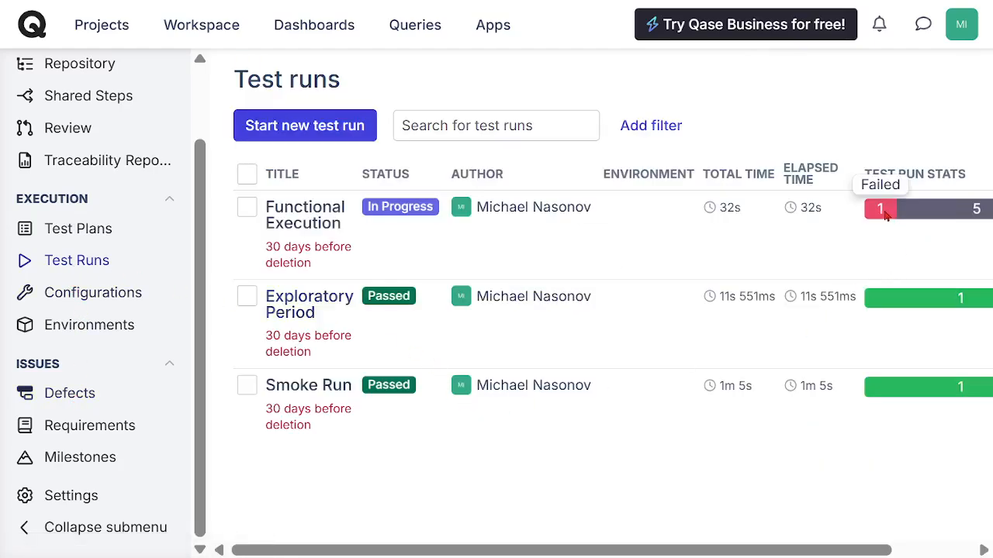
left_click(65, 398)
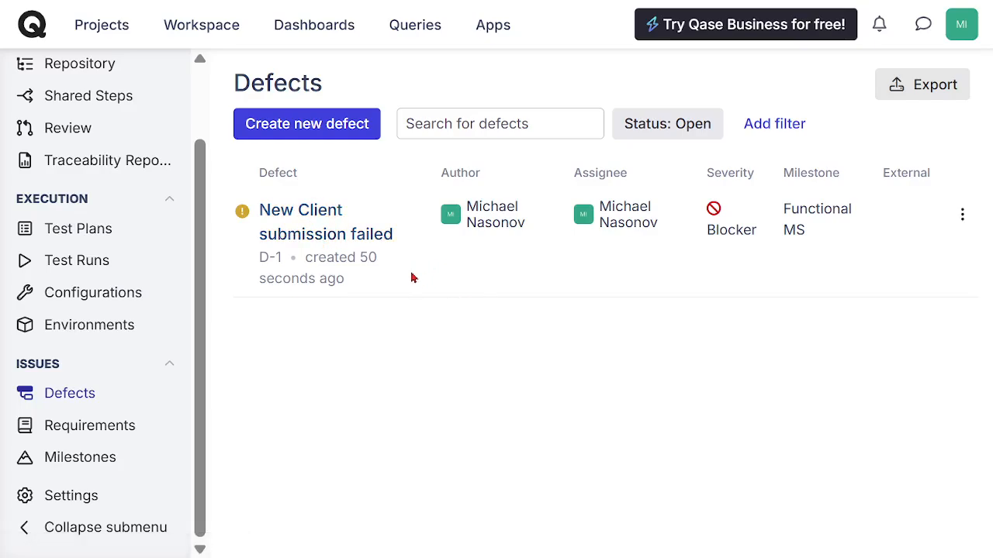
Step: Add In progress and Resolved to the defects status filter and open the "New Client submission failed" defect
left_click(671, 133)
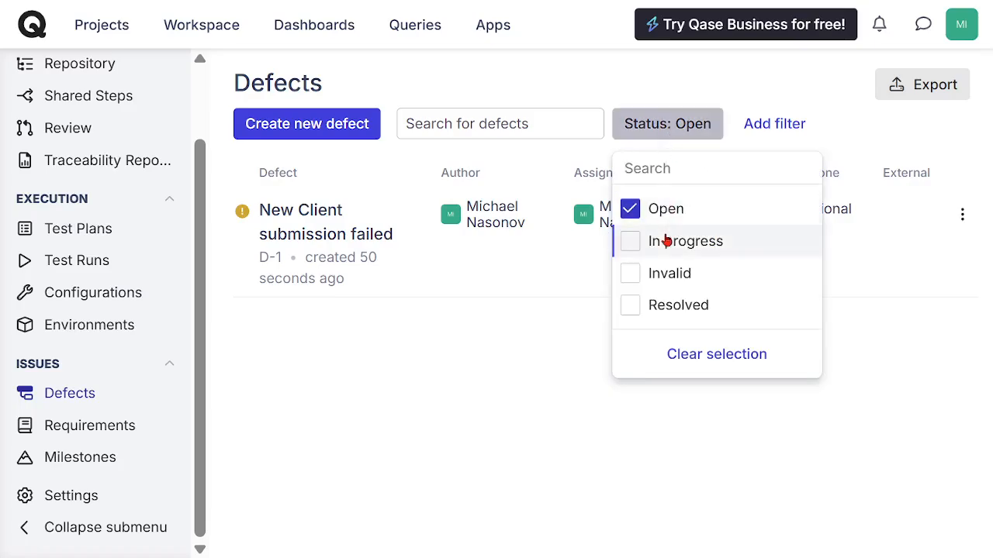
left_click(633, 246)
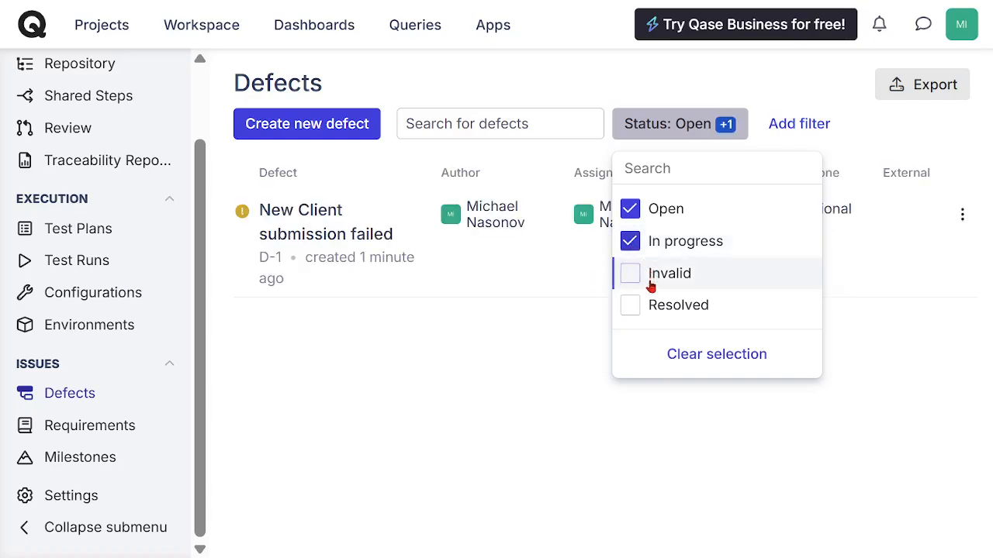
left_click(629, 305)
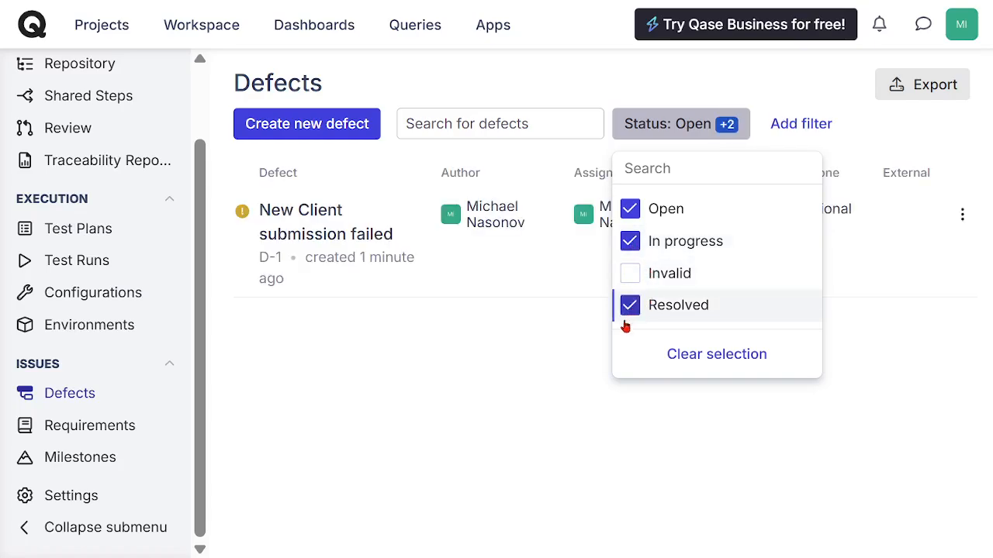
left_click(516, 341)
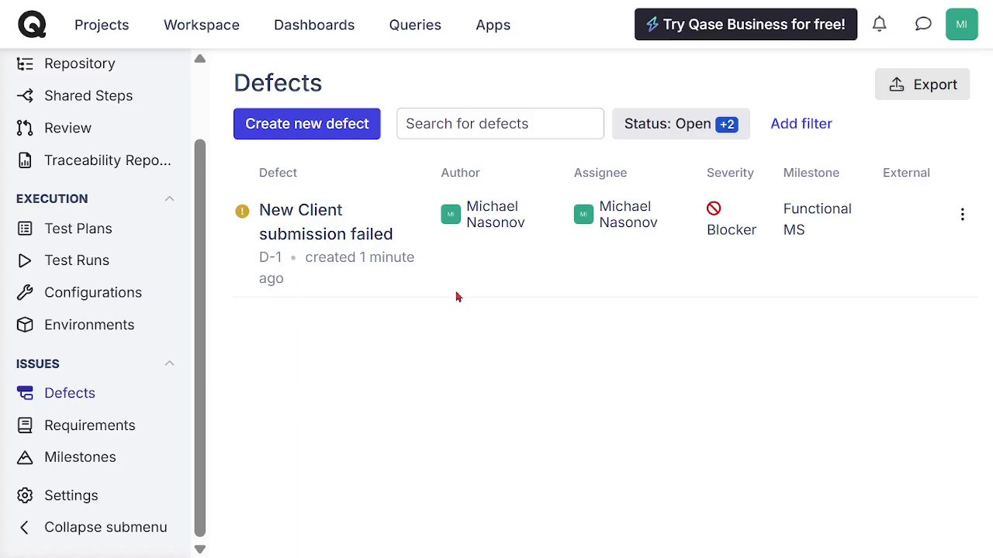
left_click(286, 220)
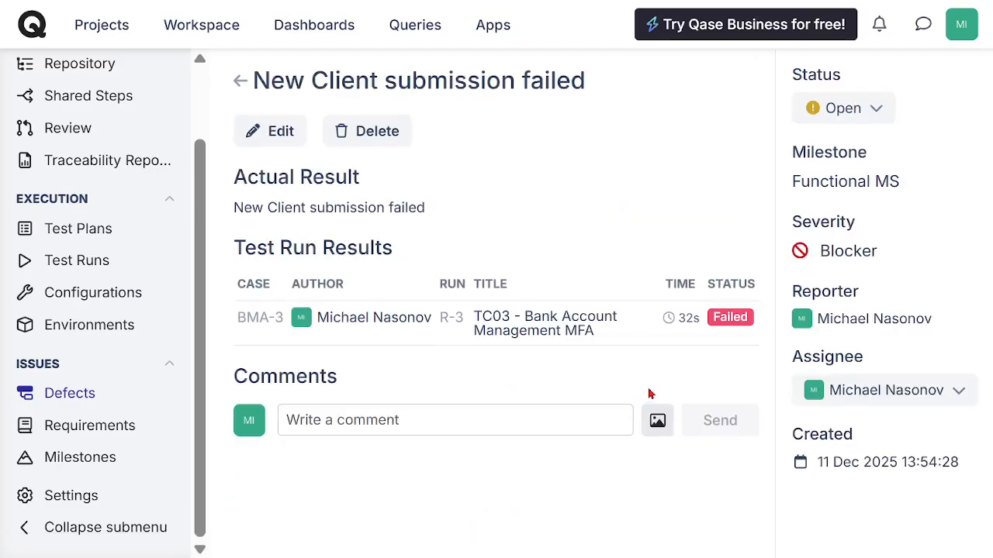
left_click(876, 112)
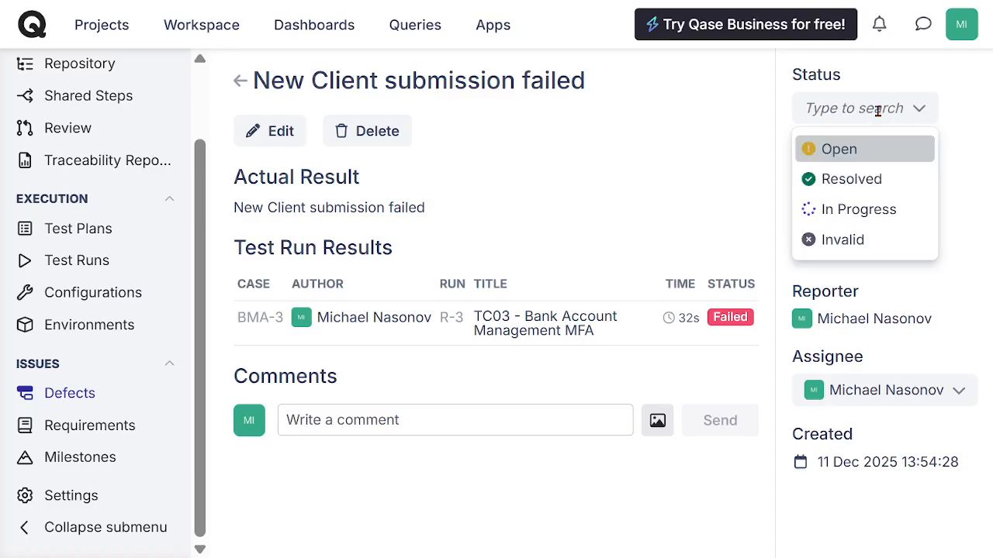
left_click(867, 213)
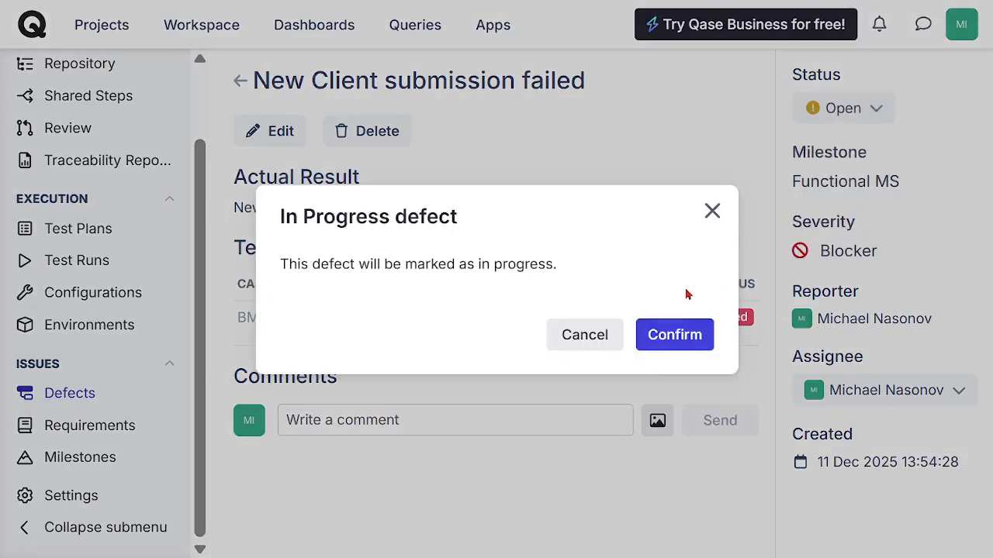
left_click(712, 212)
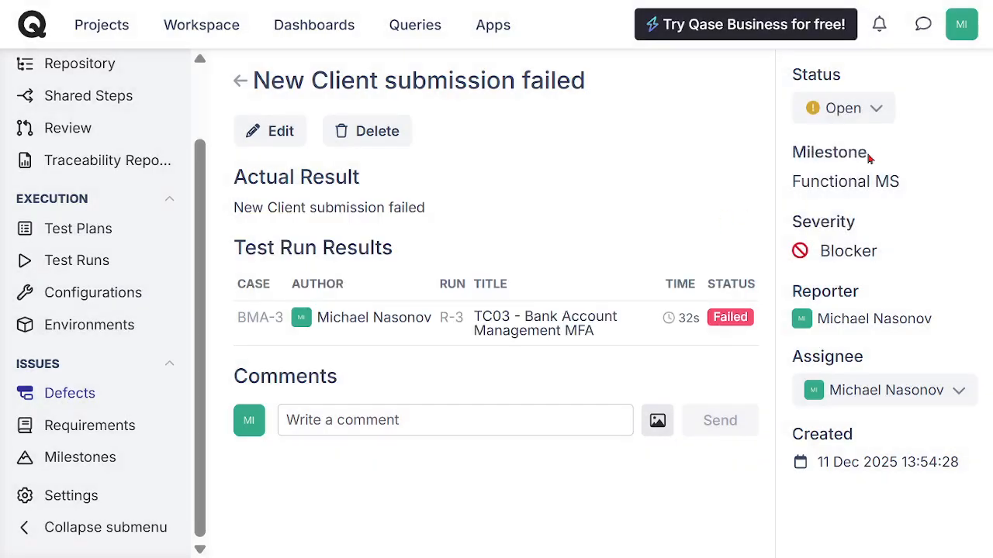
Step: Set the "New Client submission failed" defect's status to In Progress and confirm the change
left_click(878, 112)
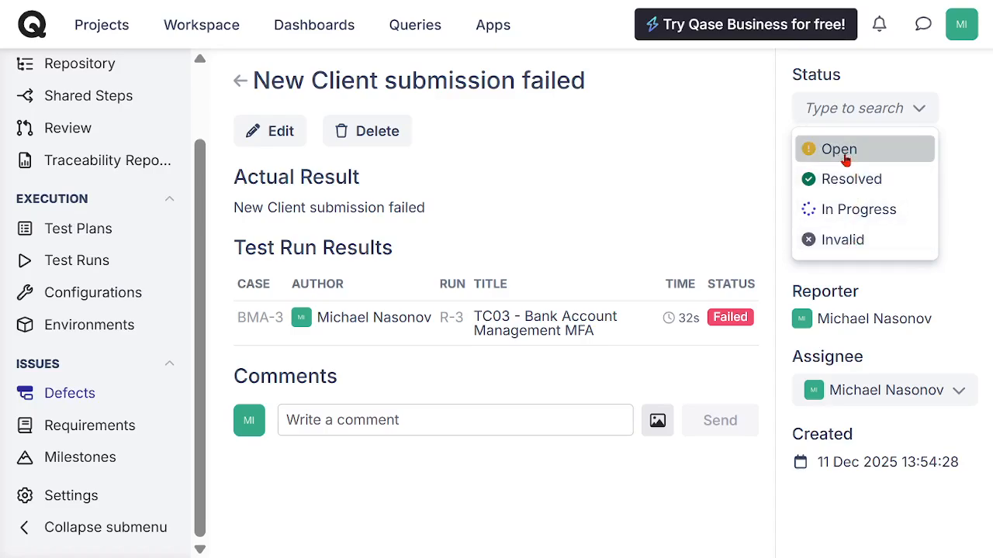
left_click(869, 215)
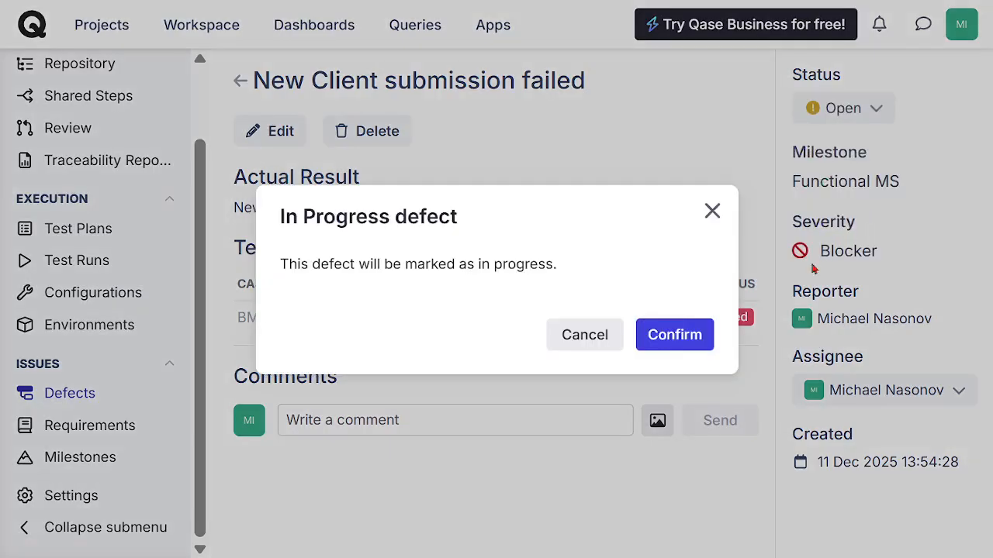
left_click(679, 341)
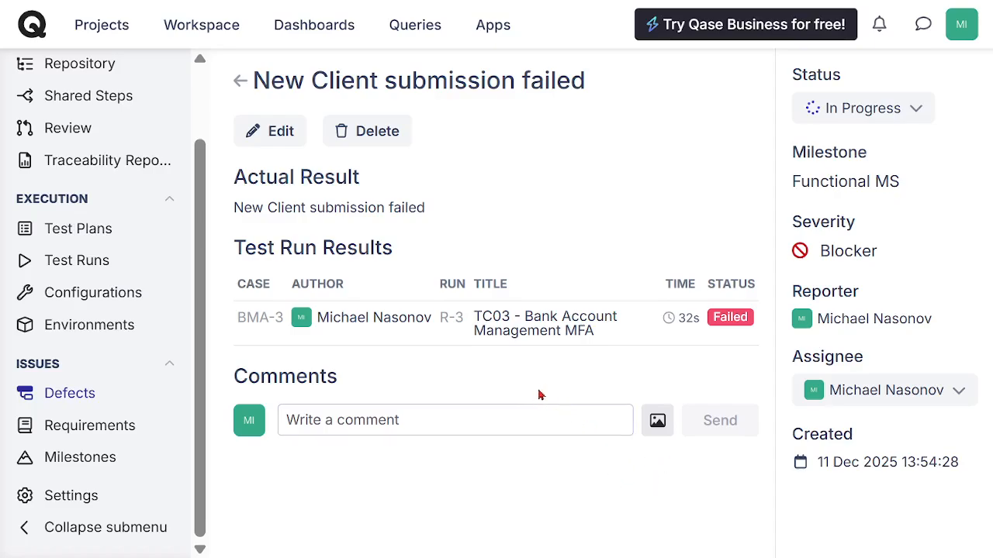
Step: Reopen the BANK MOBILE APP project from the projects list and open its "New Client submission failed" defect
left_click(109, 27)
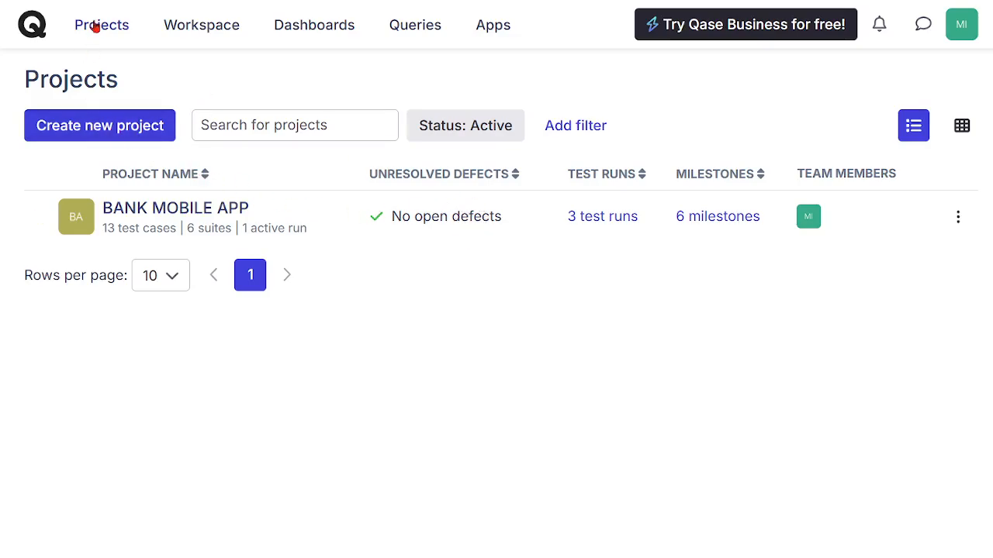
left_click(130, 210)
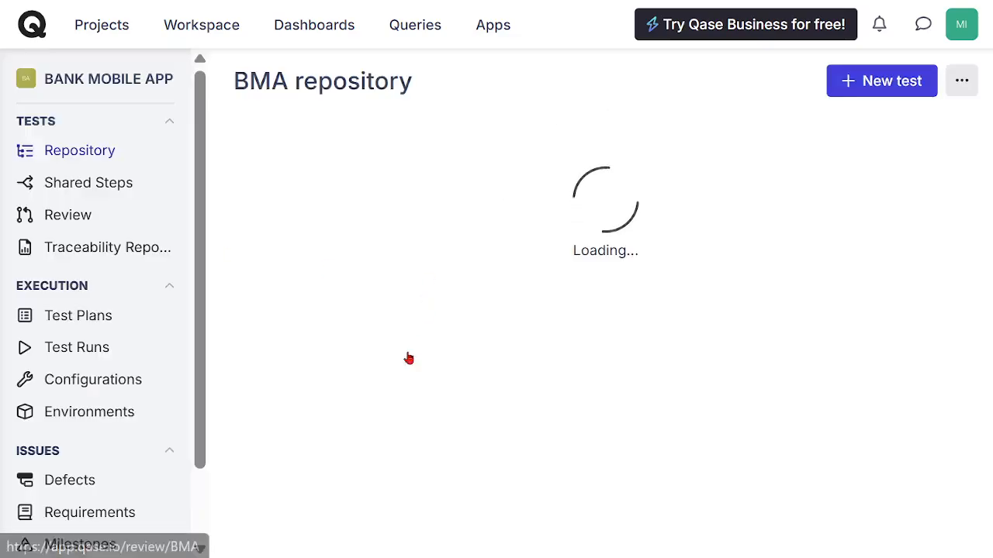
left_click(70, 484)
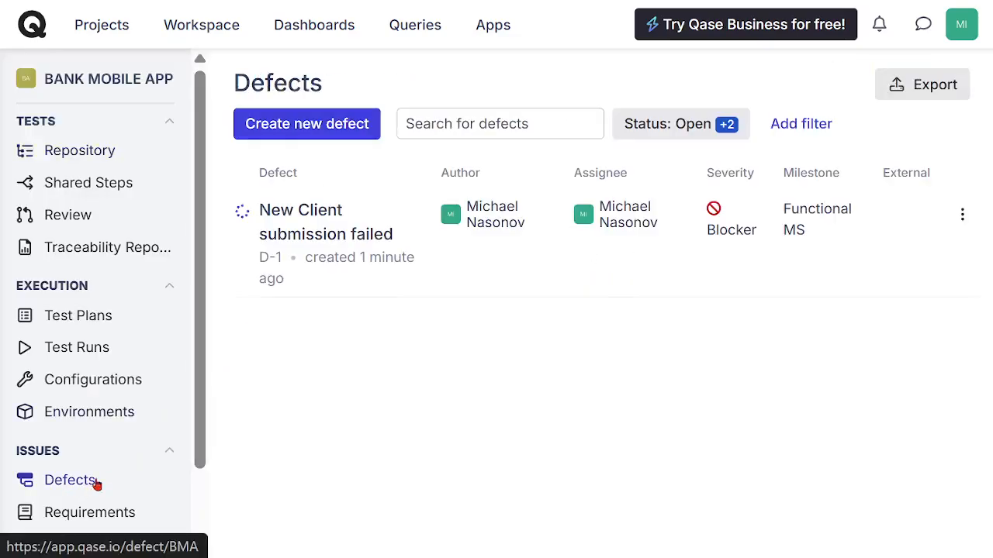
left_click(314, 224)
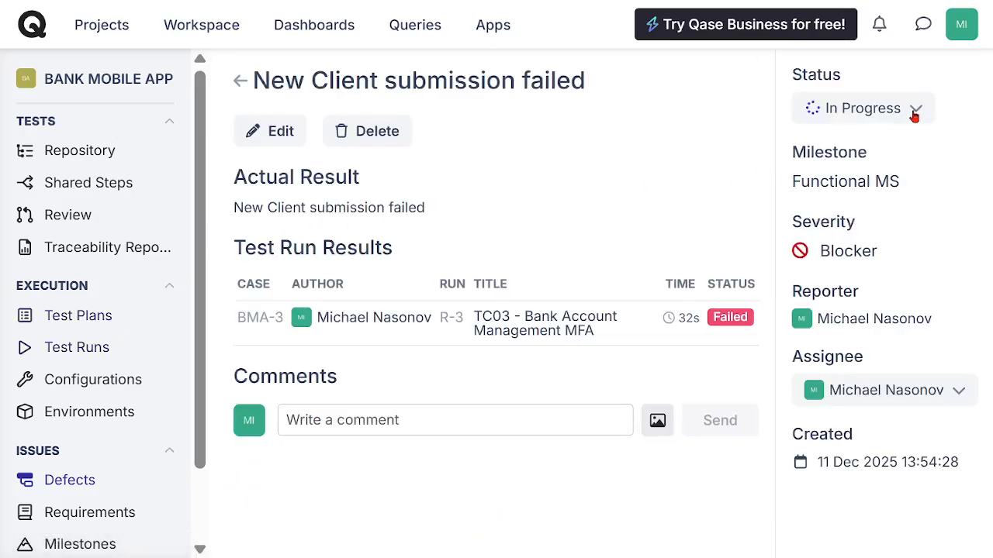
Step: Set the defect's status to Resolved, confirm it, and return to the defects list
left_click(917, 116)
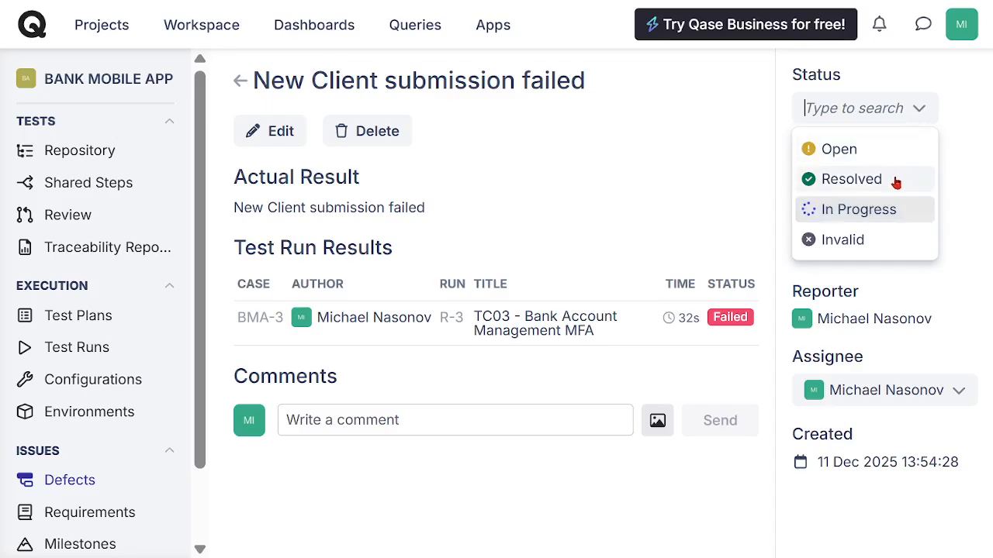
left_click(851, 179)
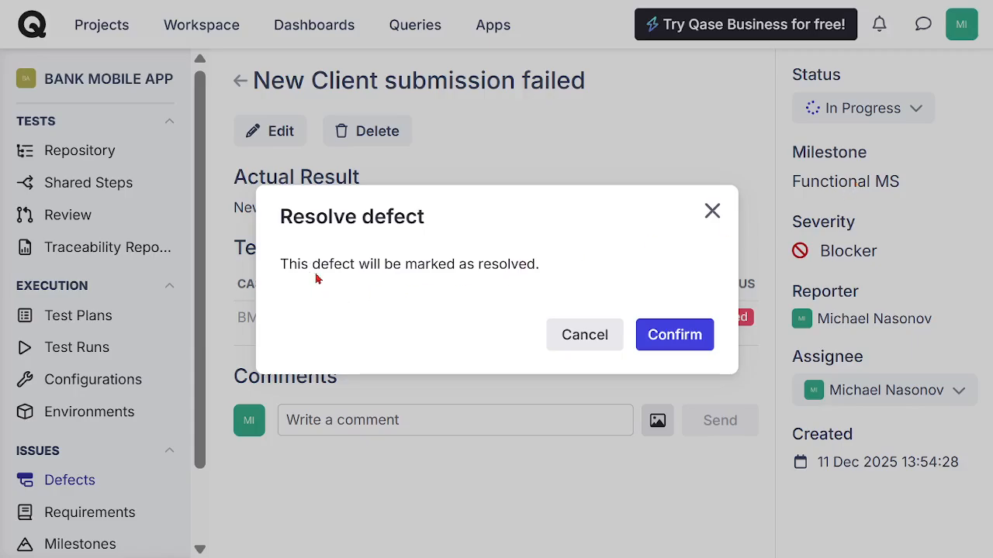
left_click(656, 334)
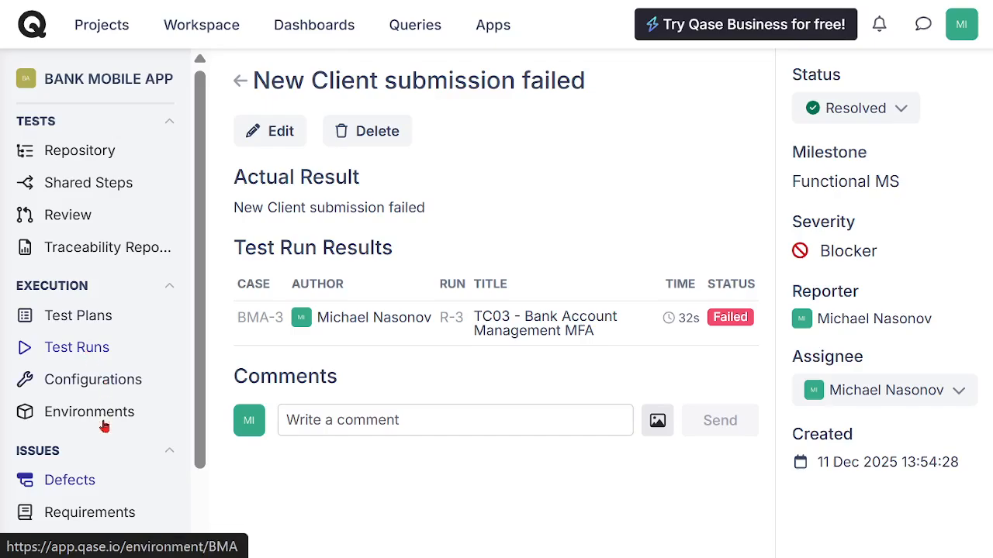
left_click(70, 480)
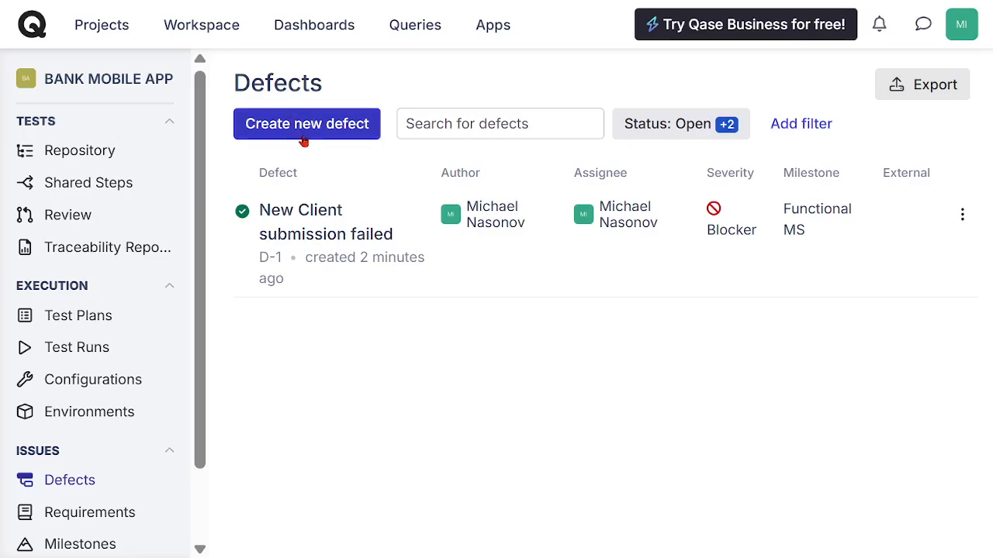
Step: Open the Functional Execution test run and the details of its failed TC03 case
left_click(87, 352)
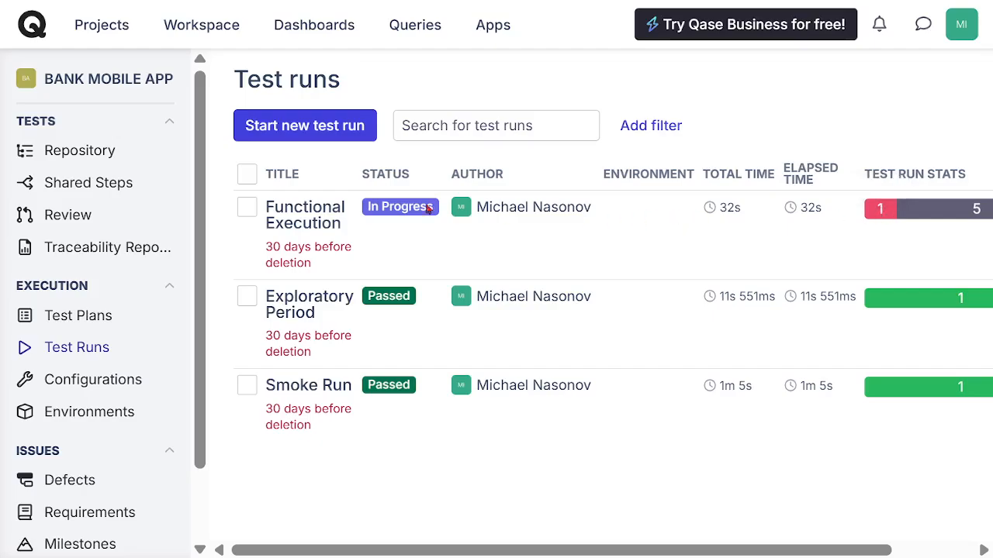
left_click(304, 214)
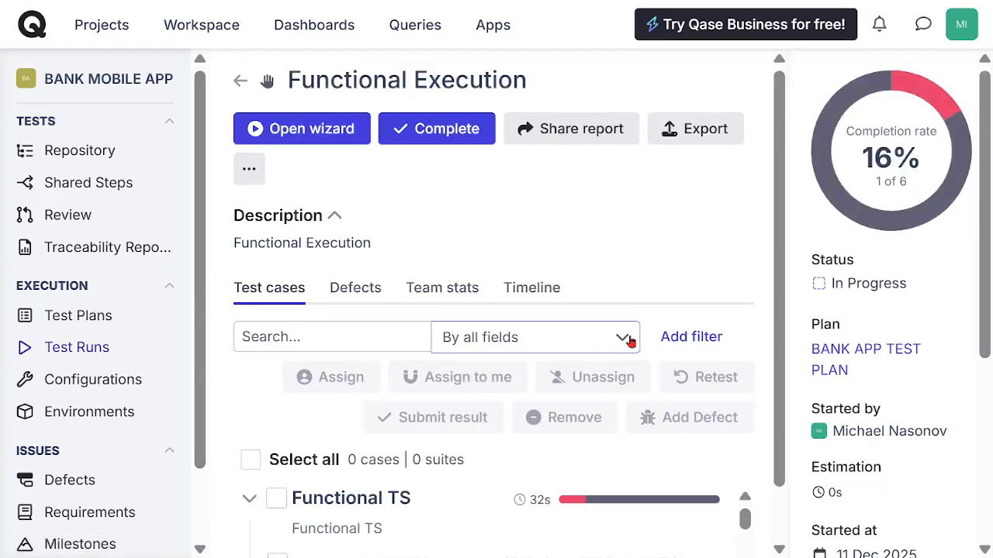
scroll(790, 421, "down", 1)
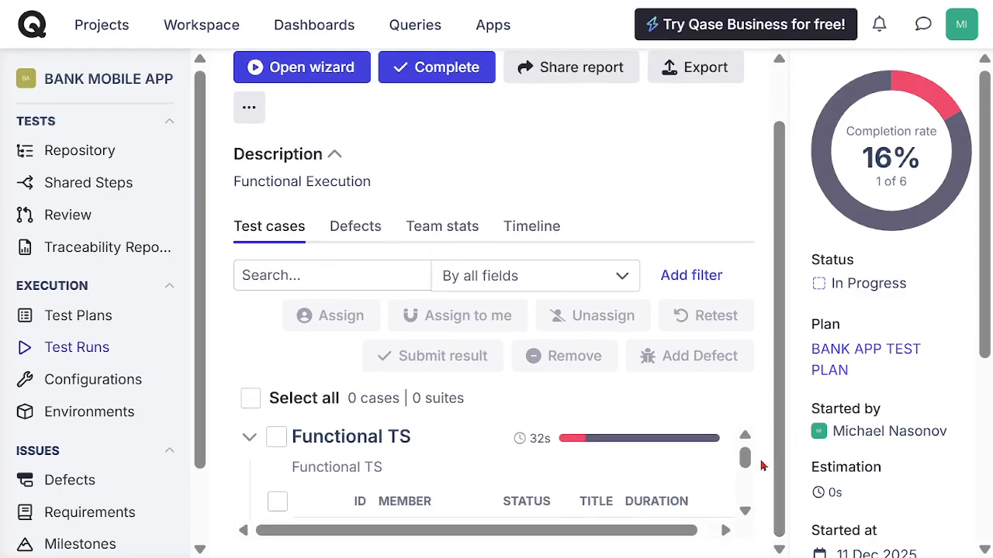
scroll(744, 510, "down", 1)
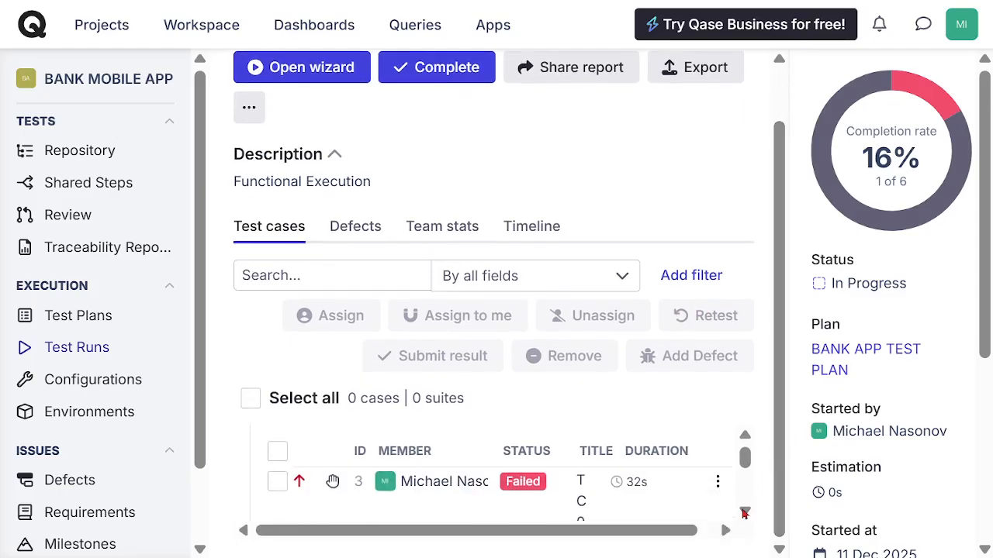
left_click(533, 484)
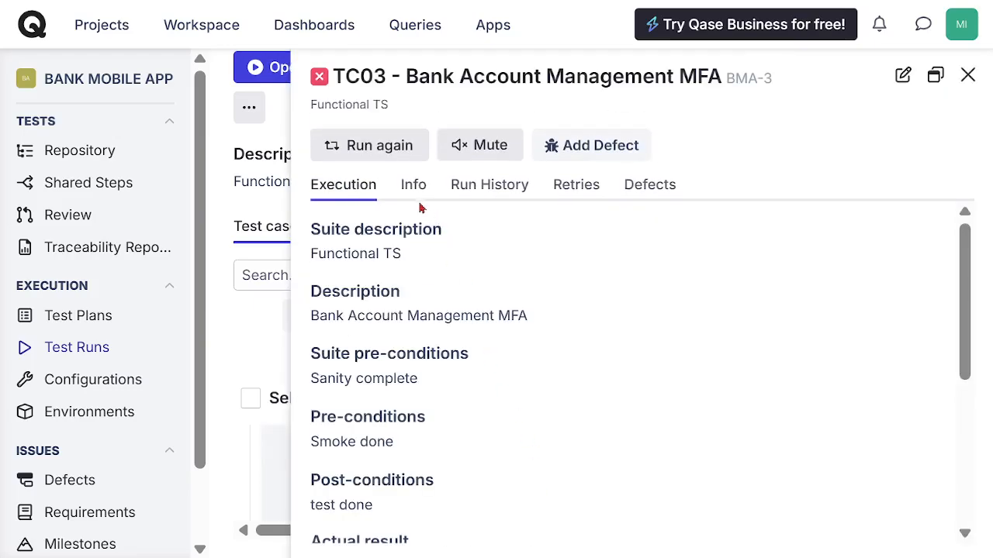
Step: Run the TC03 - Bank Account Management MFA case again and mark it as Passed
left_click(370, 152)
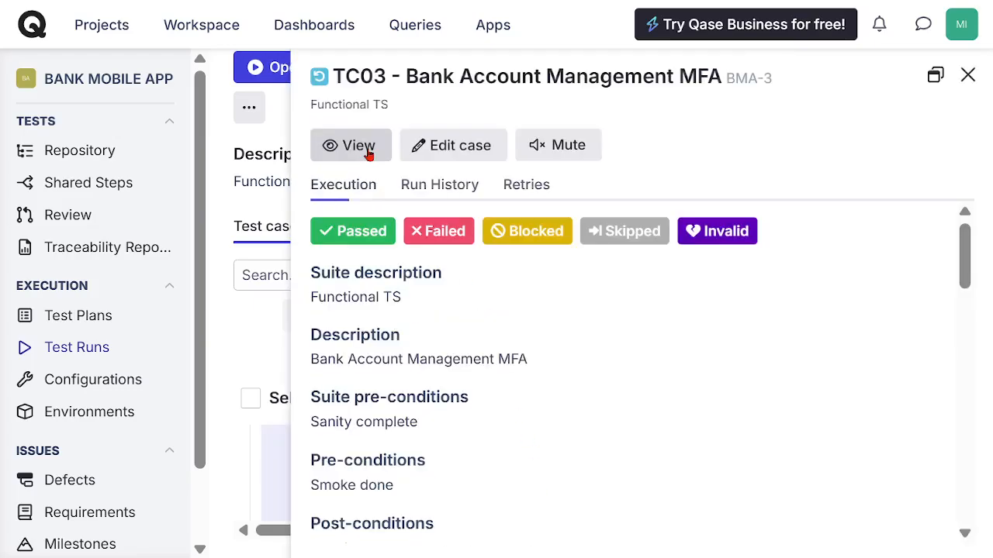
scroll(962, 262, "down", 1)
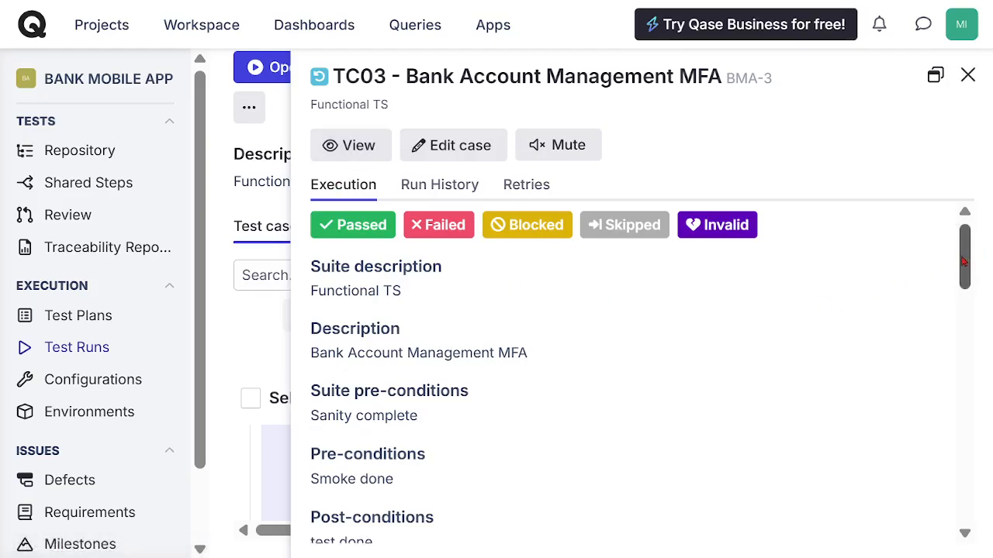
left_click_drag(961, 262, 979, 241)
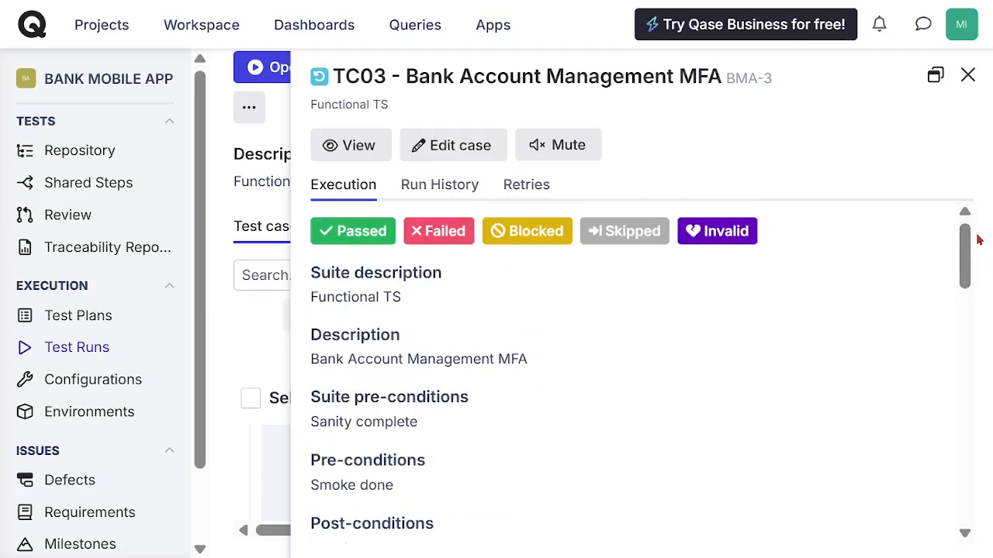
left_click(361, 237)
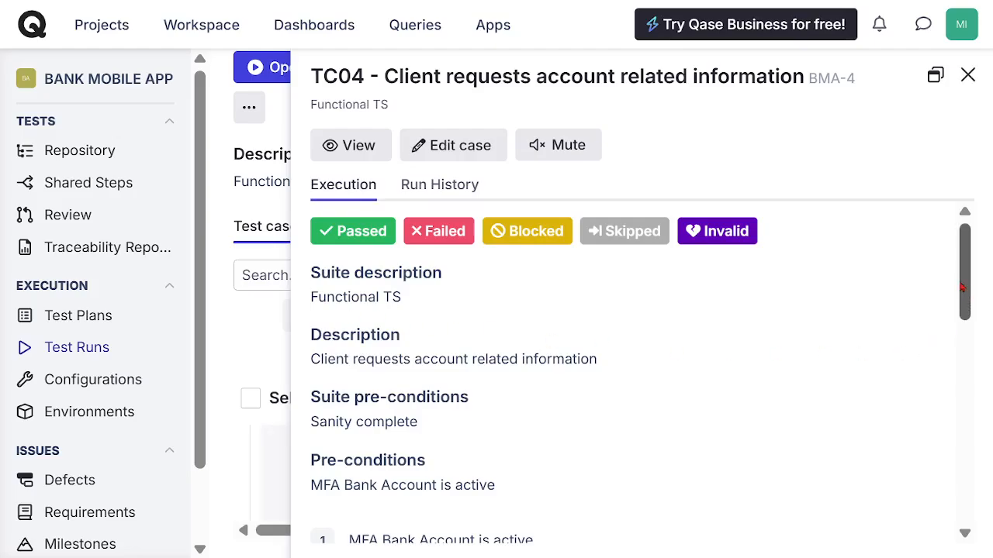
Step: Return to the run's test case list and open the untested TC04 case from the Functional TS suite
mouse_move(971, 284)
left_mouse_down()
mouse_move(975, 510)
mouse_move(970, 272)
left_mouse_up()
left_click(968, 74)
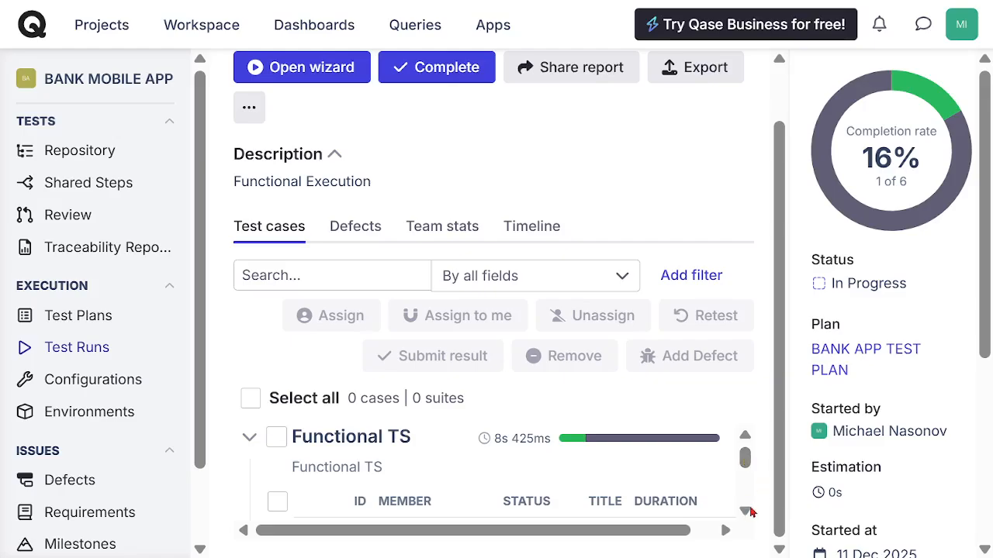
left_click(747, 512)
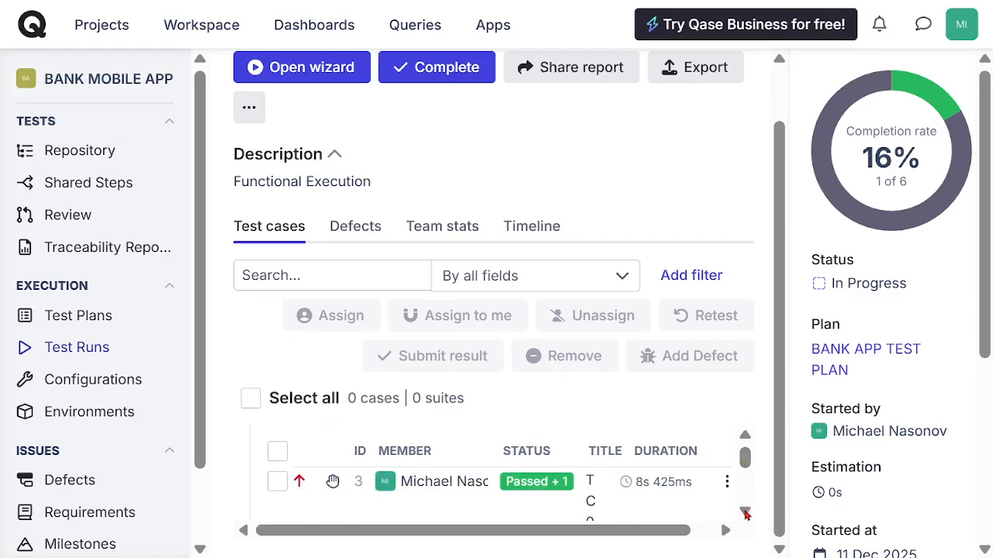
left_click(747, 512)
left_click(747, 511)
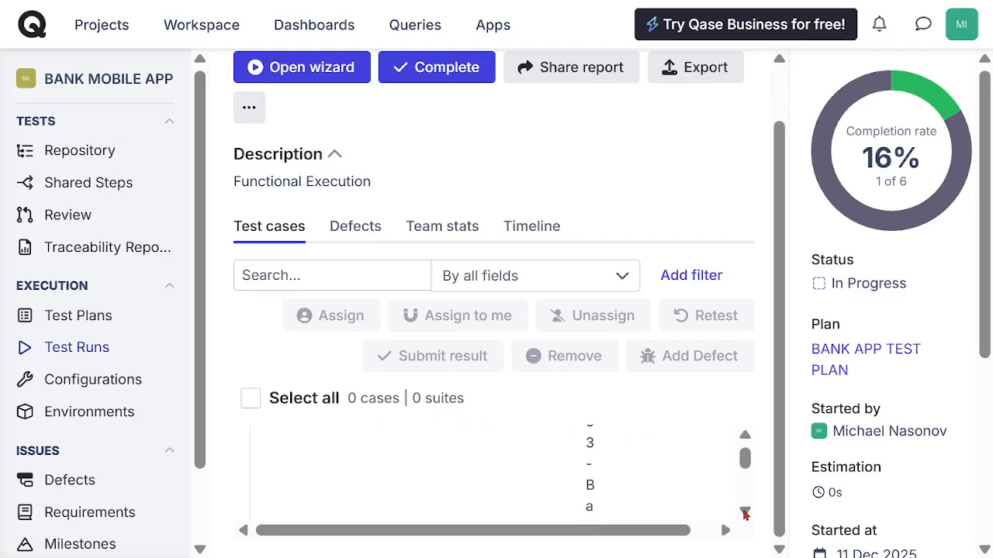
left_click(747, 512)
left_click(747, 511)
left_click(747, 511)
left_click(747, 511)
left_click(747, 511)
left_click(747, 512)
left_click(747, 512)
left_click(746, 512)
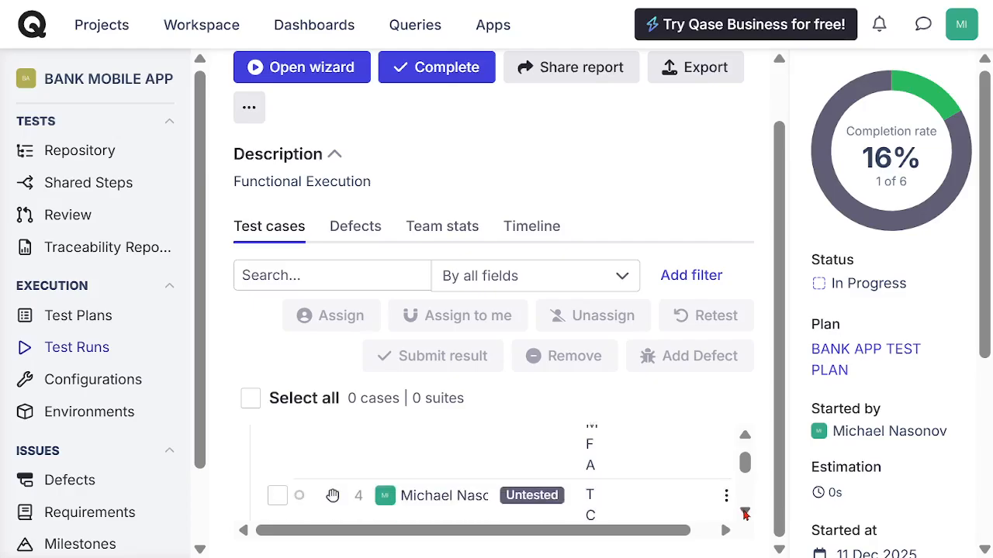
left_click(747, 512)
left_click(540, 463)
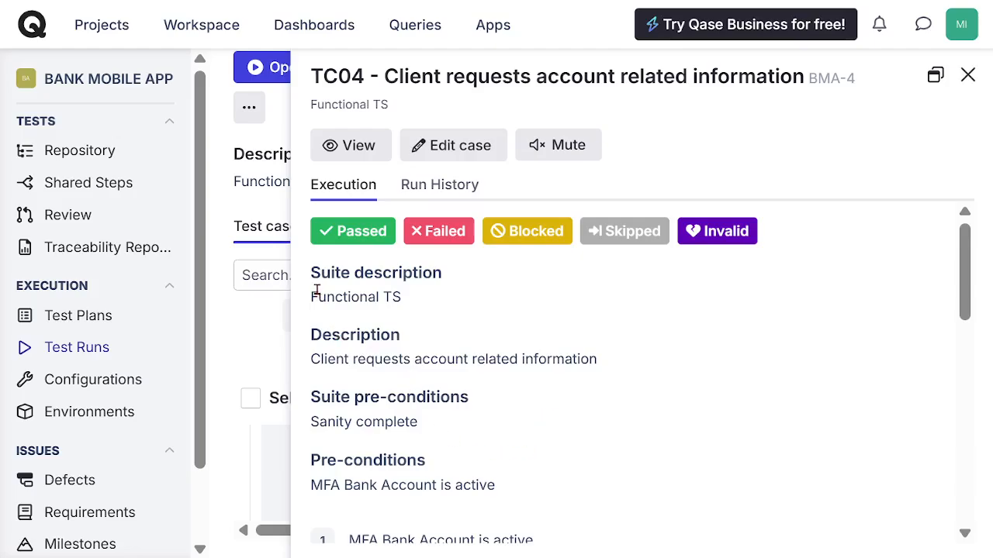
Step: Mark steps 1, 2 and 3 of TC04 - Client requests account related information as Passed
scroll(961, 282, "down", 4)
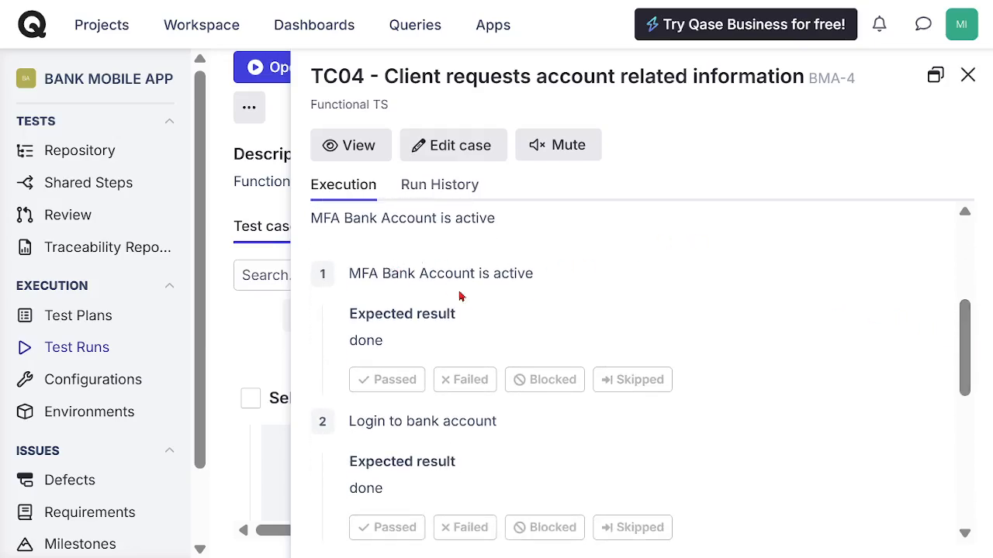
left_click(390, 379)
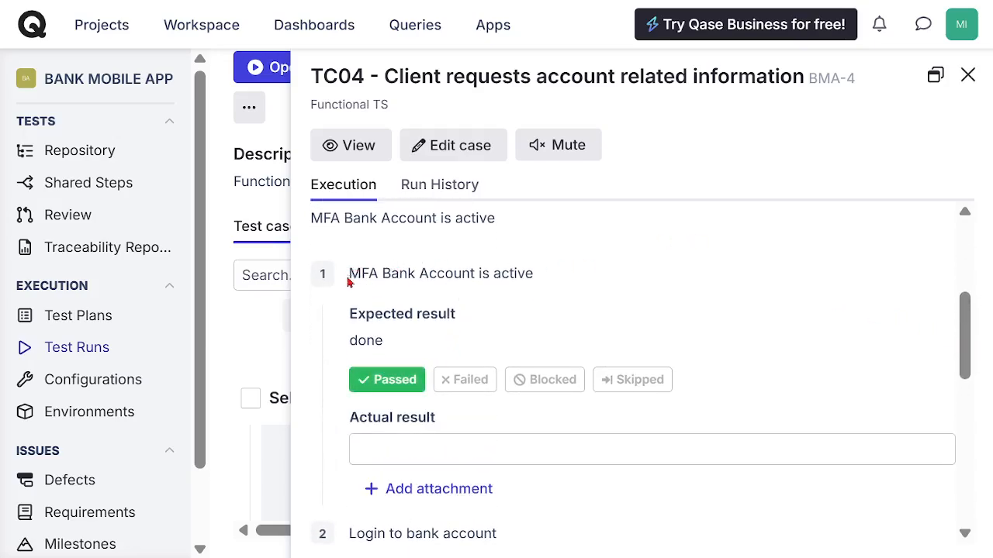
left_click_drag(966, 350, 974, 413)
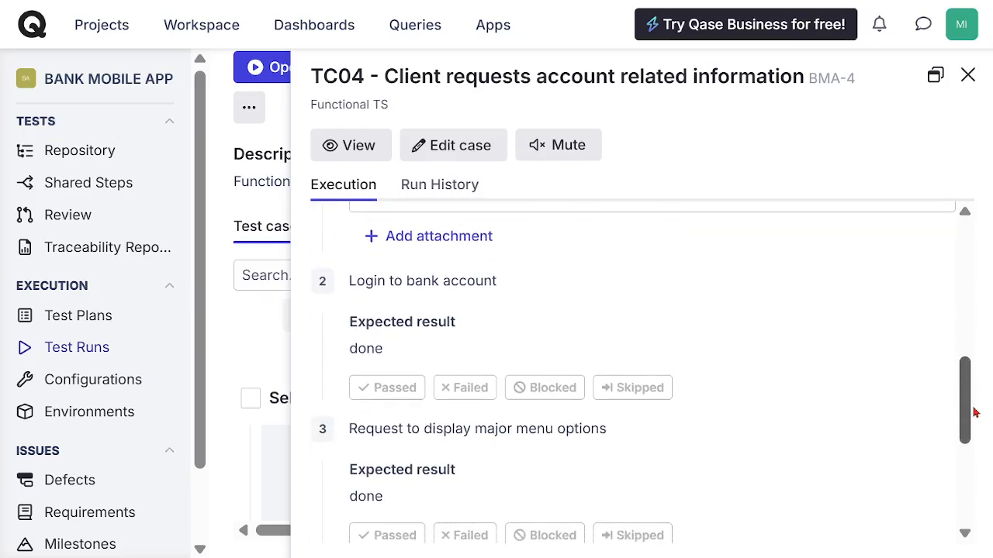
left_click(399, 389)
left_click_drag(966, 390, 969, 459)
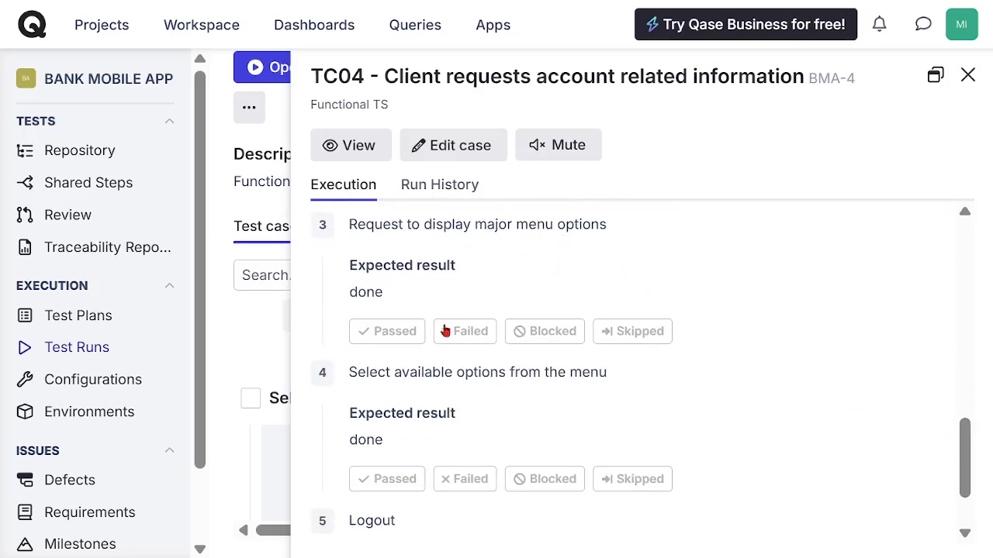
left_click(394, 334)
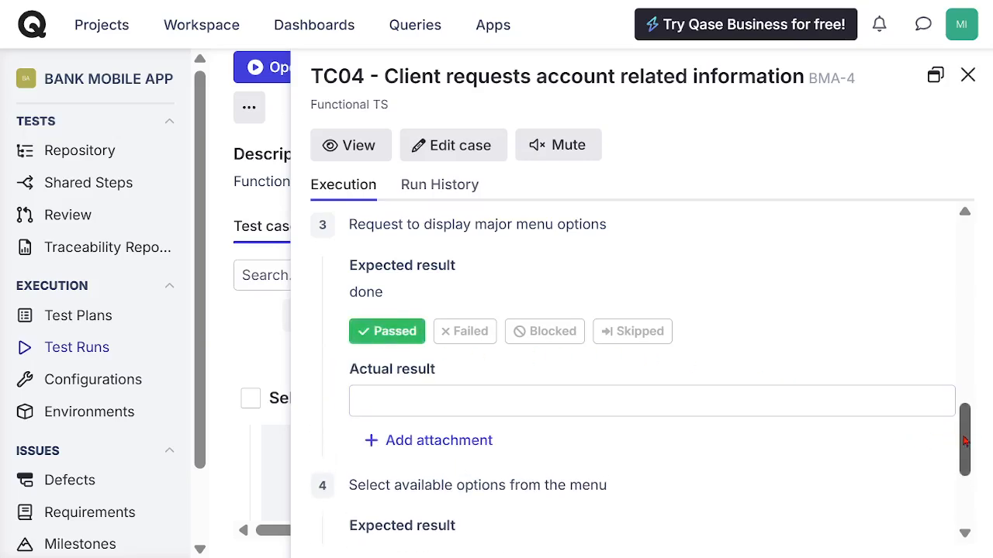
Step: Mark step 4 of TC04, "Select available options from the menu", as Failed and add the result with defect creation enabled and no comment
left_click_drag(966, 441, 961, 486)
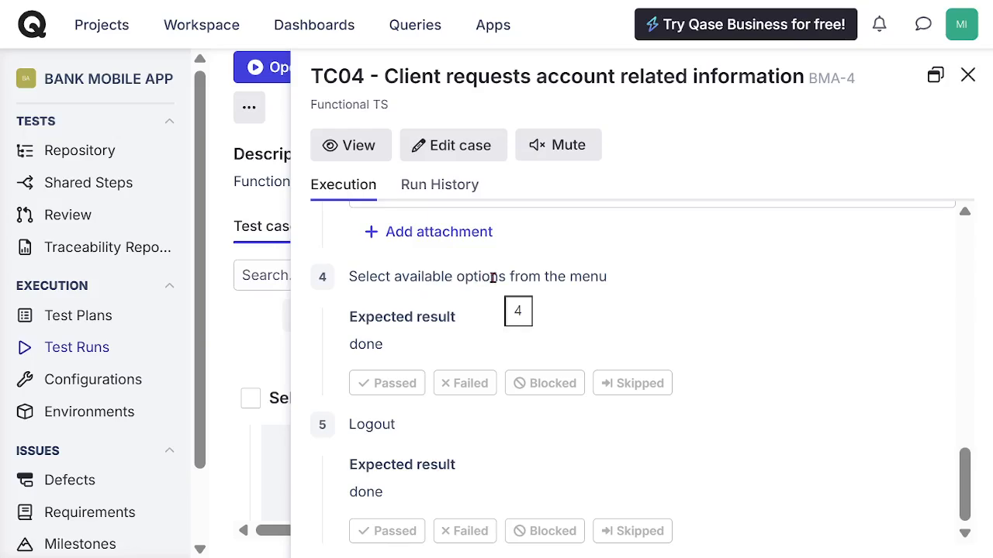
left_click(473, 387)
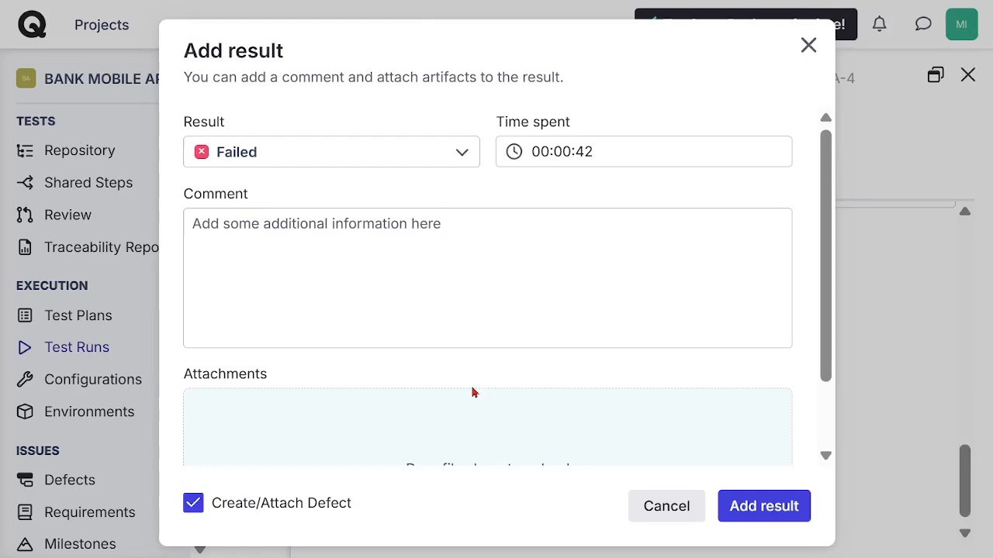
left_click(221, 240)
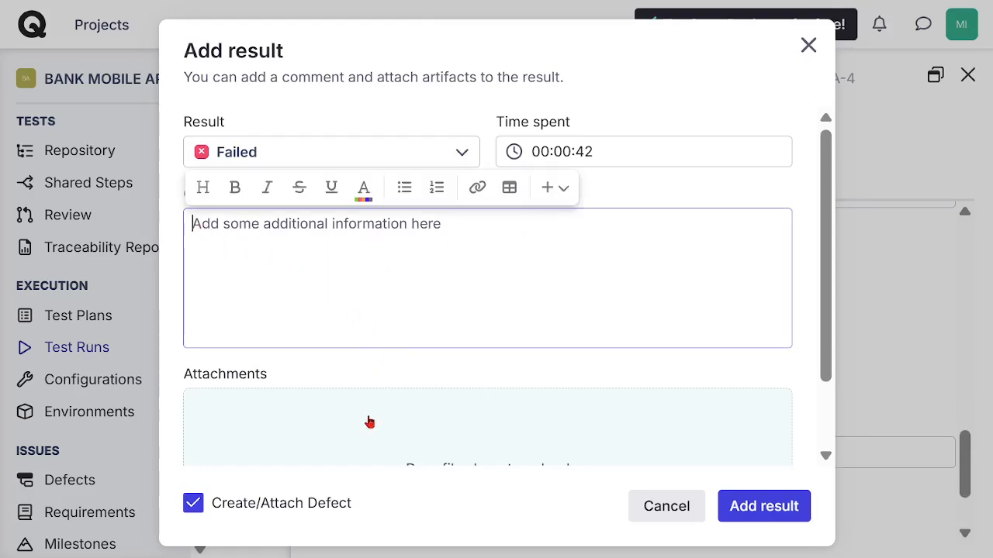
scroll(616, 342, "down", 2)
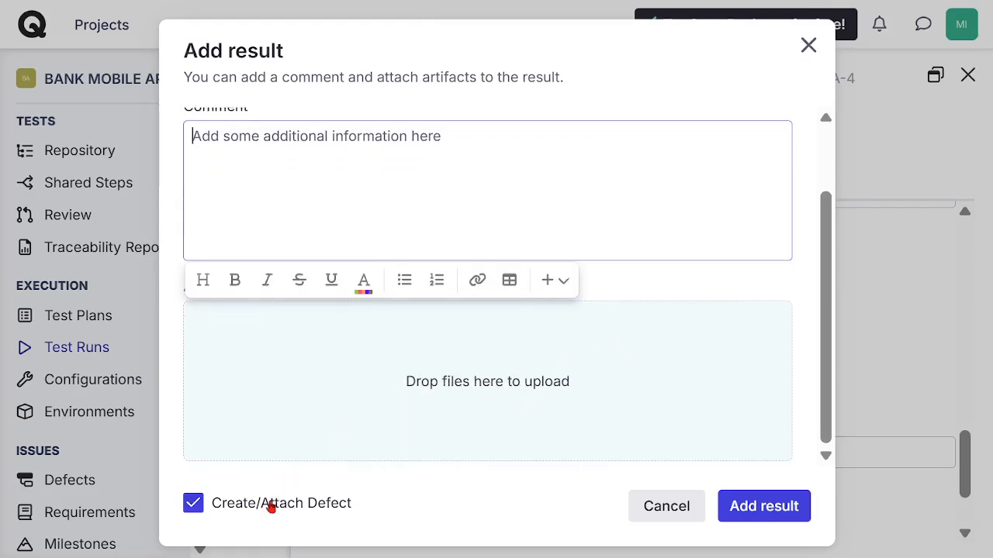
left_click(760, 508)
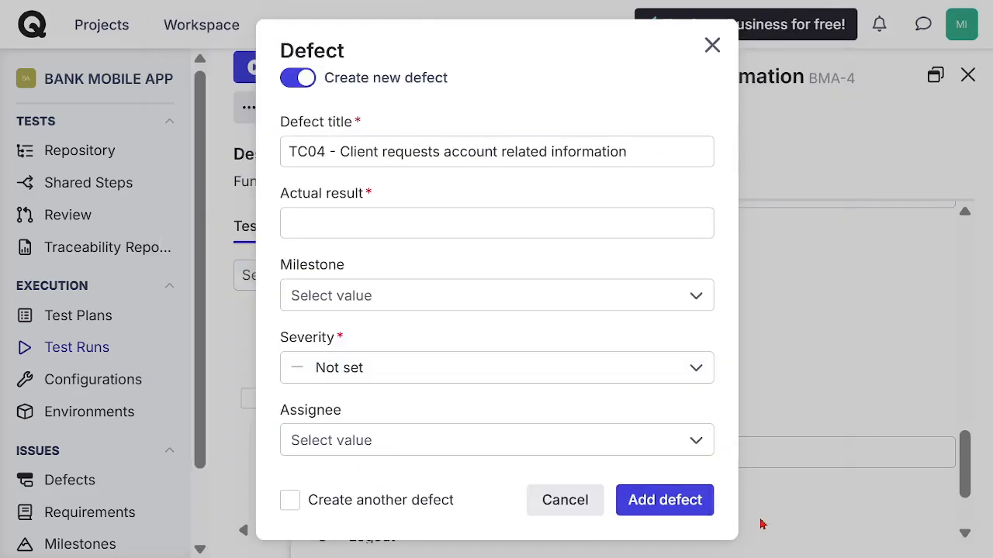
Step: Replace the new defect's title with "Bank account failed to display user dashboard"
left_click(290, 152)
left_click_drag(292, 152, 650, 165)
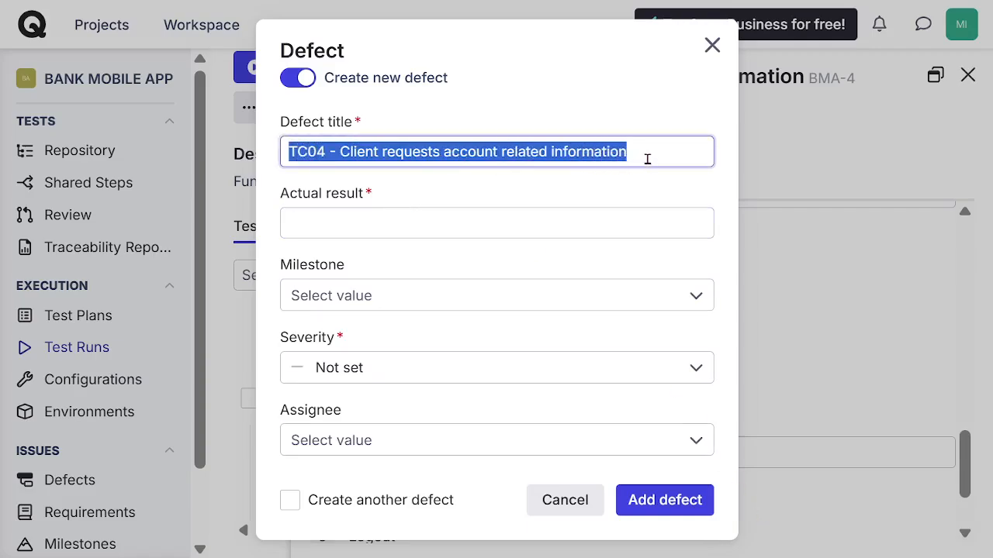
left_click(644, 160)
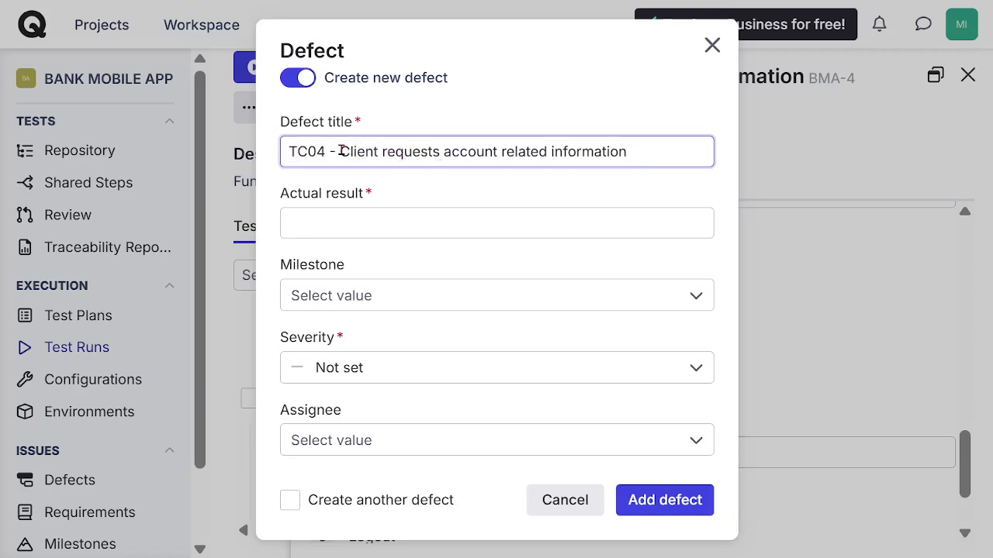
left_click_drag(339, 152, 229, 162)
key("BackSpace")
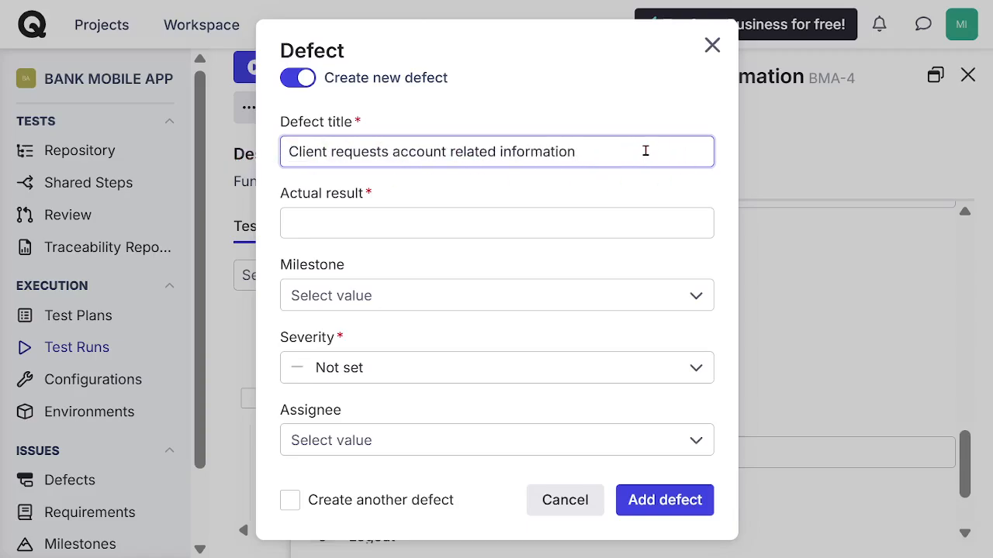
left_click_drag(646, 150, 247, 152)
type("Bank accoun")
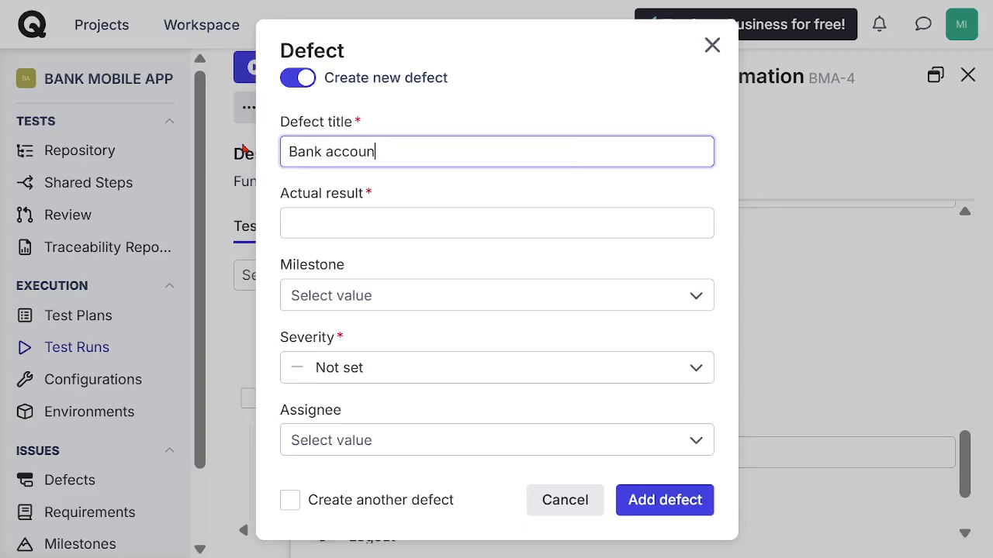
type("t failed to display user d")
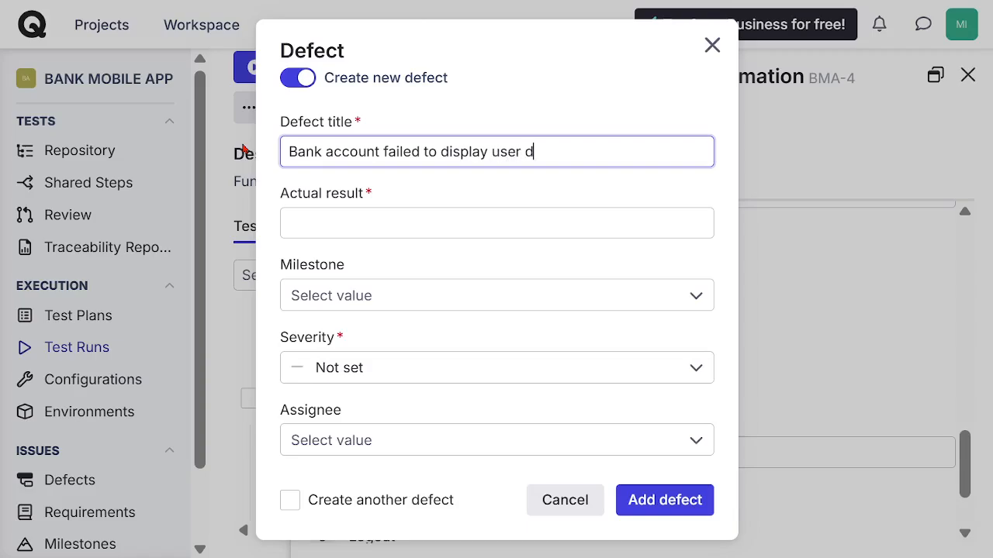
type("ashboard")
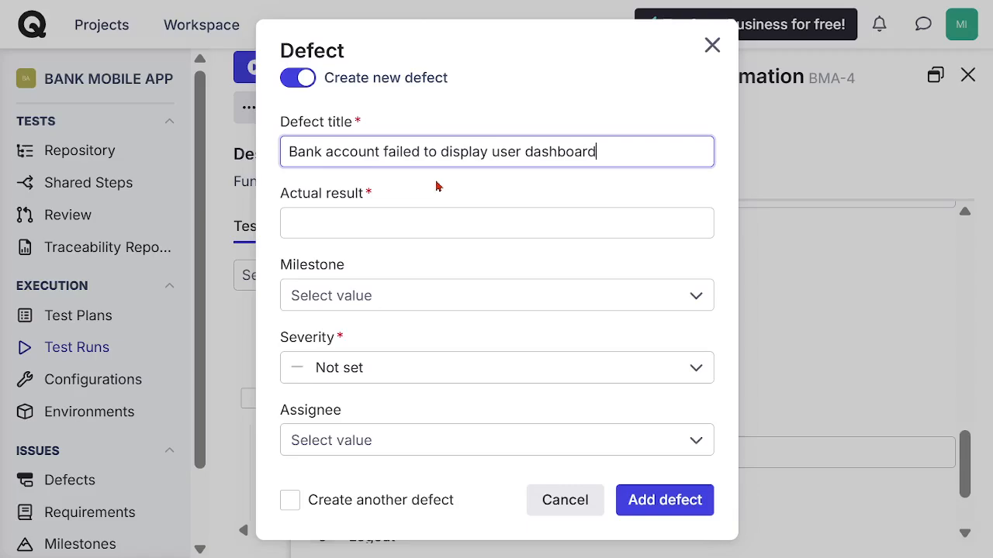
Step: Copy the defect title into the defect's actual result
left_click_drag(610, 152, 237, 154)
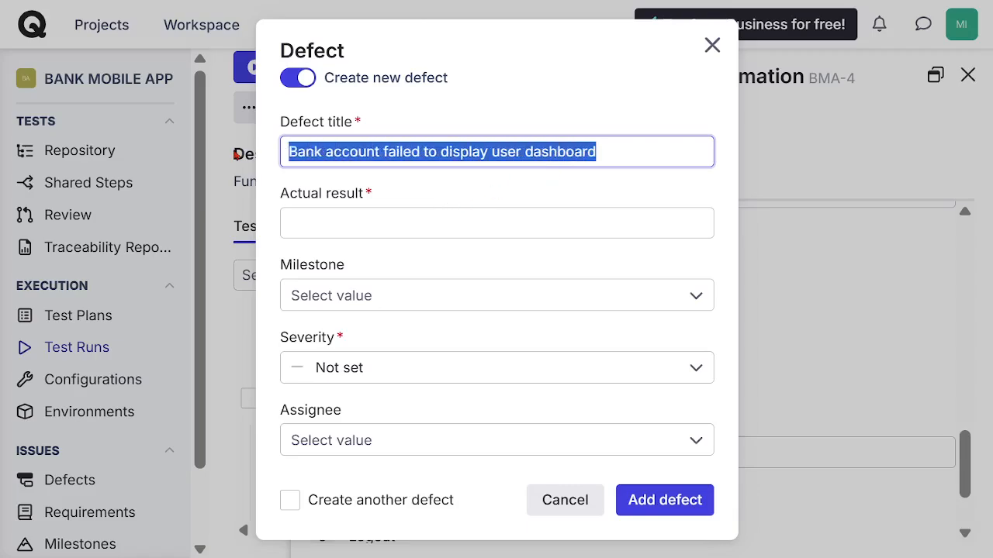
key("ctrl+c")
left_click(371, 224)
key("ctrl+v")
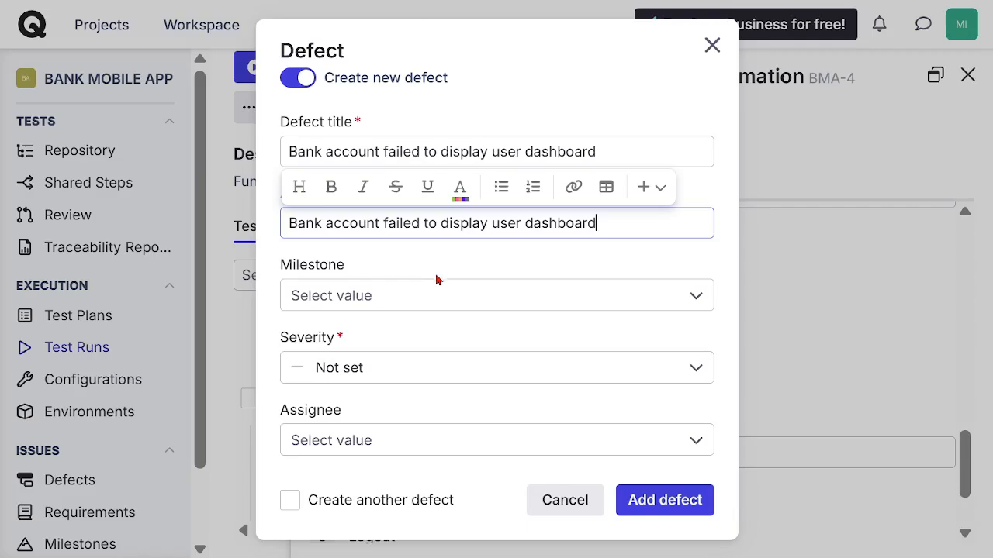
Step: Set the defect's milestone to Functional MS and severity to Major, assign it to the only listed team member, and add it
left_click(435, 301)
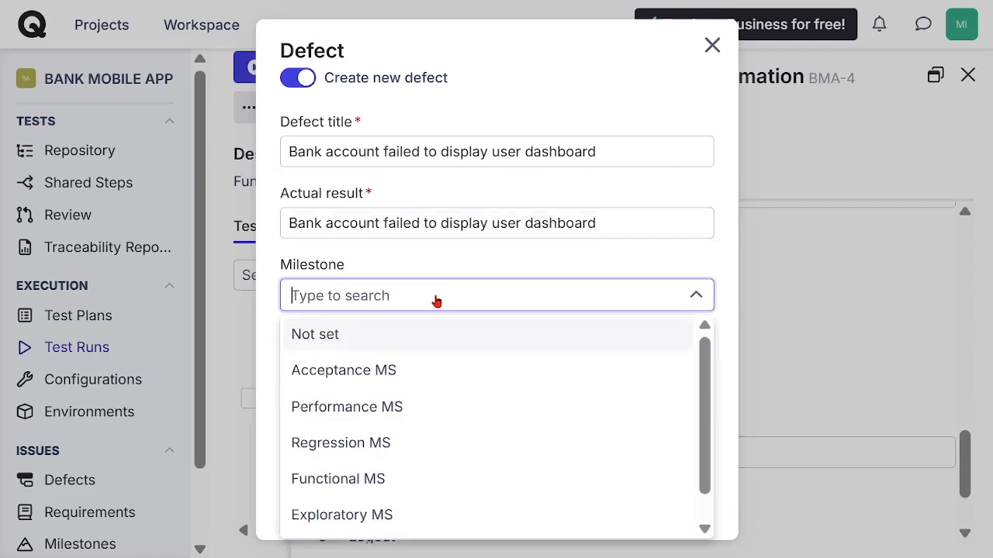
left_click(380, 479)
left_click(432, 375)
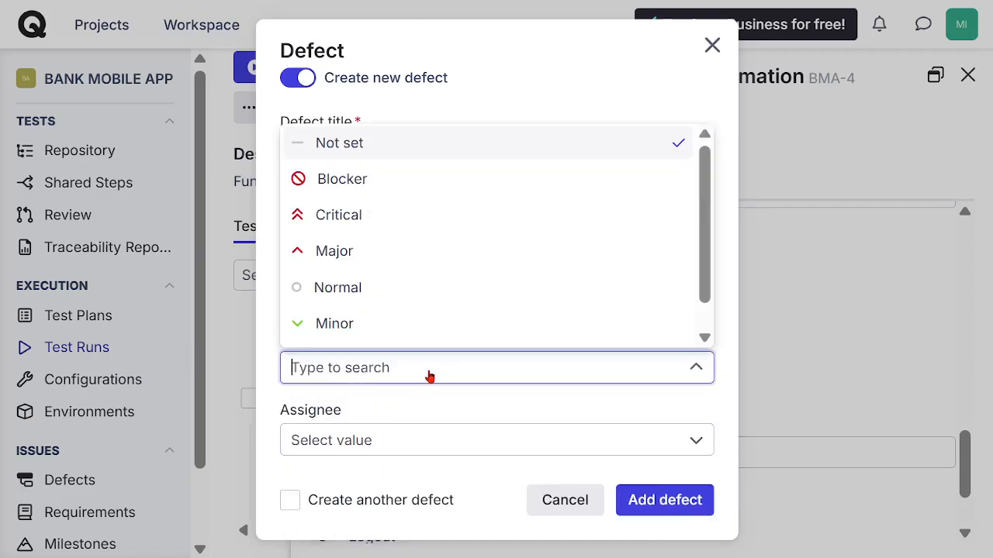
left_click(366, 253)
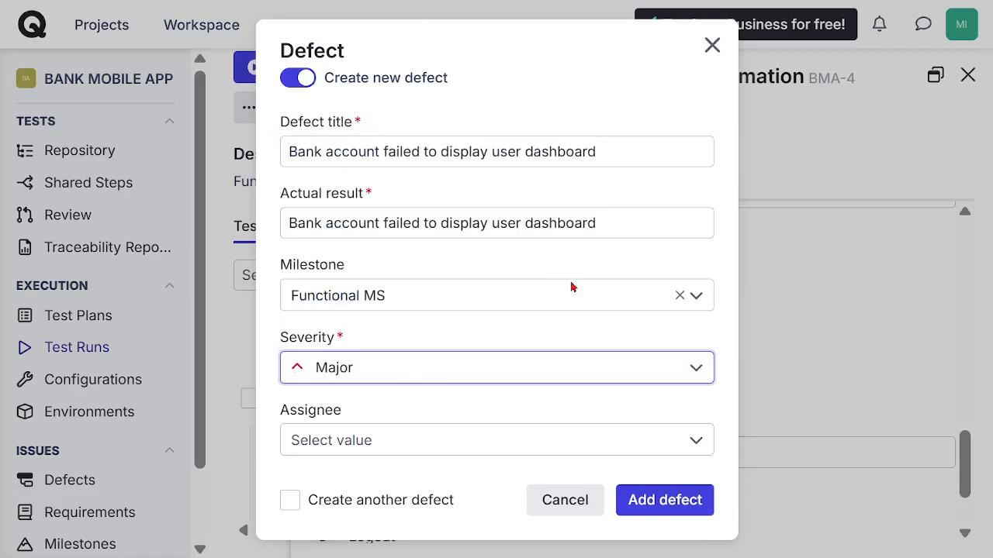
left_click(578, 441)
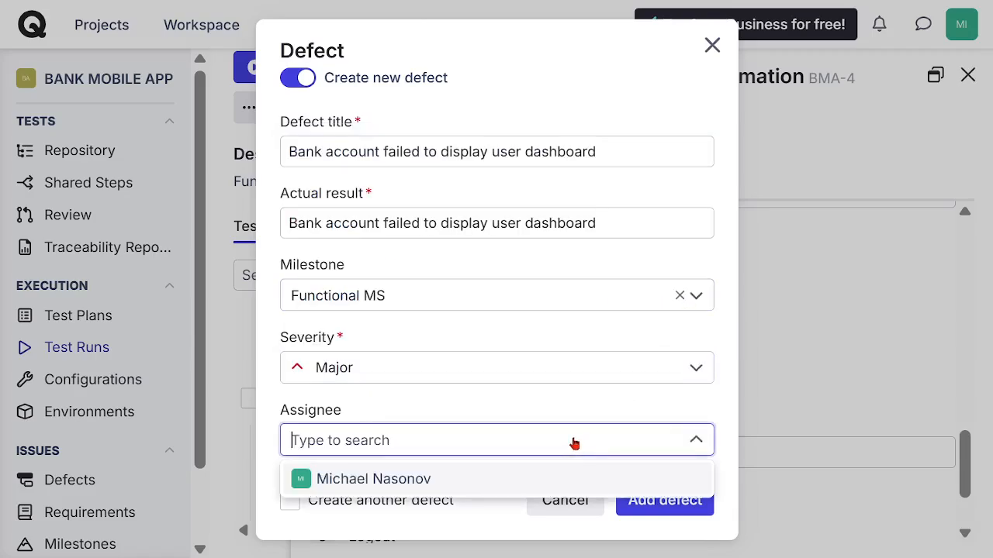
left_click(448, 478)
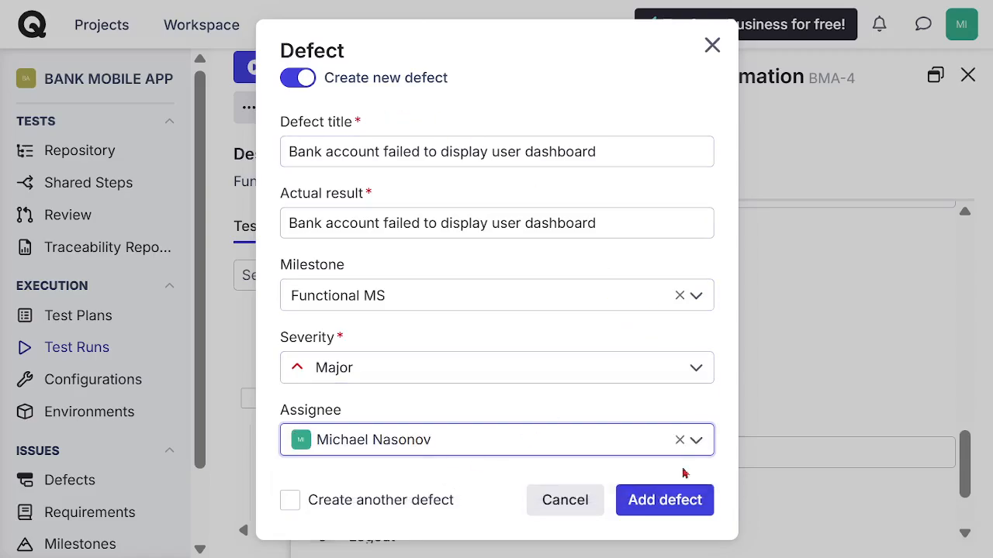
left_click(668, 501)
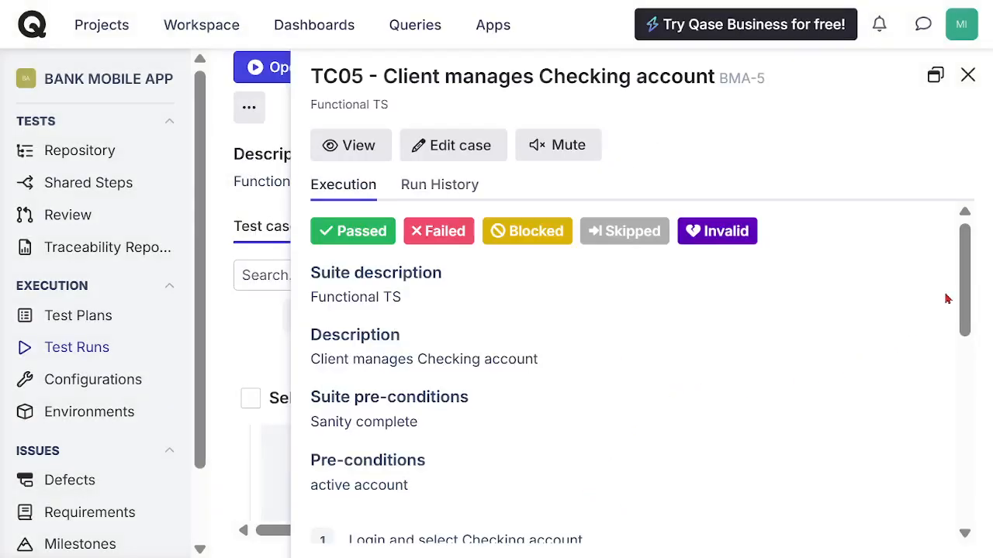
Step: Leave the test run, reopen BANK MOBILE APP from the projects list and open its "Bank account failed to display user dashboard" defect
left_click_drag(966, 288, 946, 183)
left_click(967, 74)
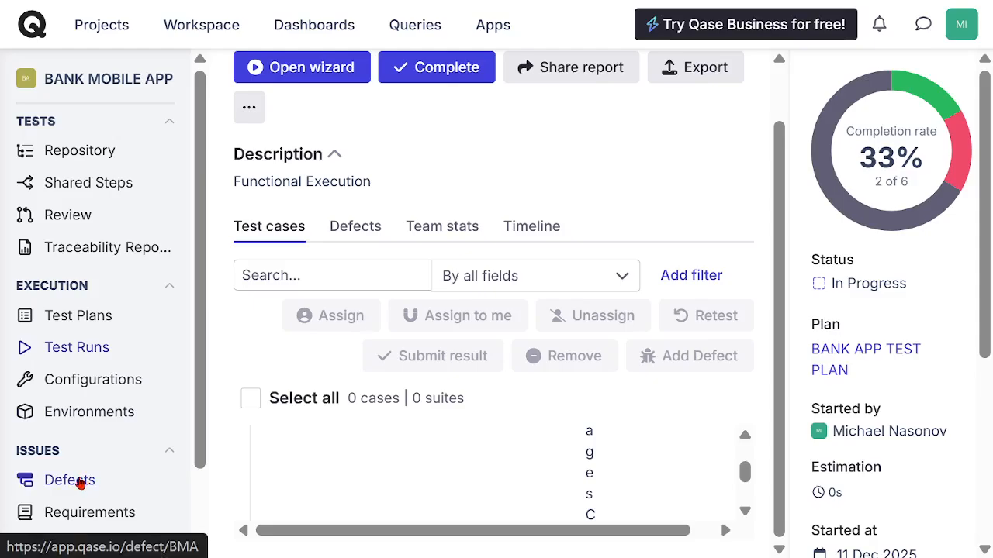
left_click(109, 36)
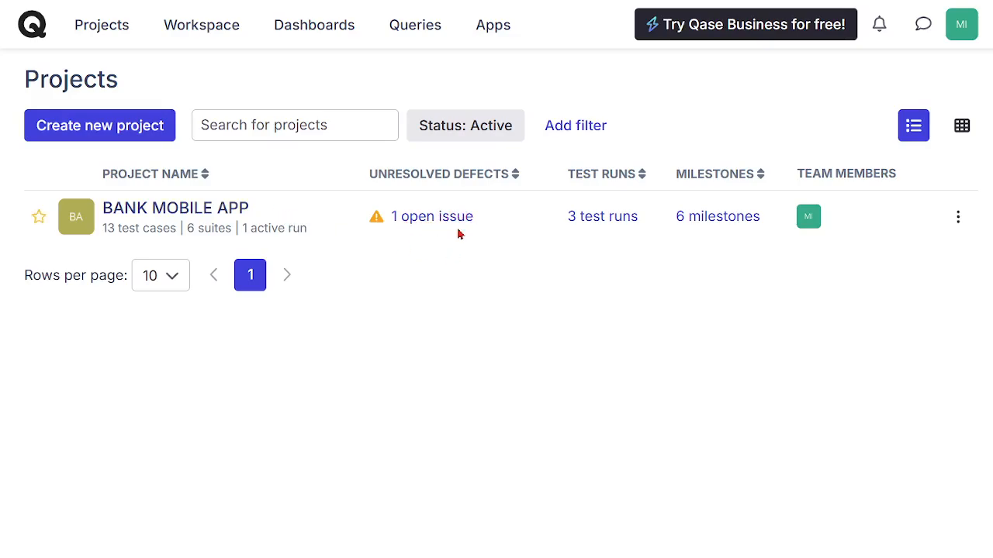
left_click(162, 216)
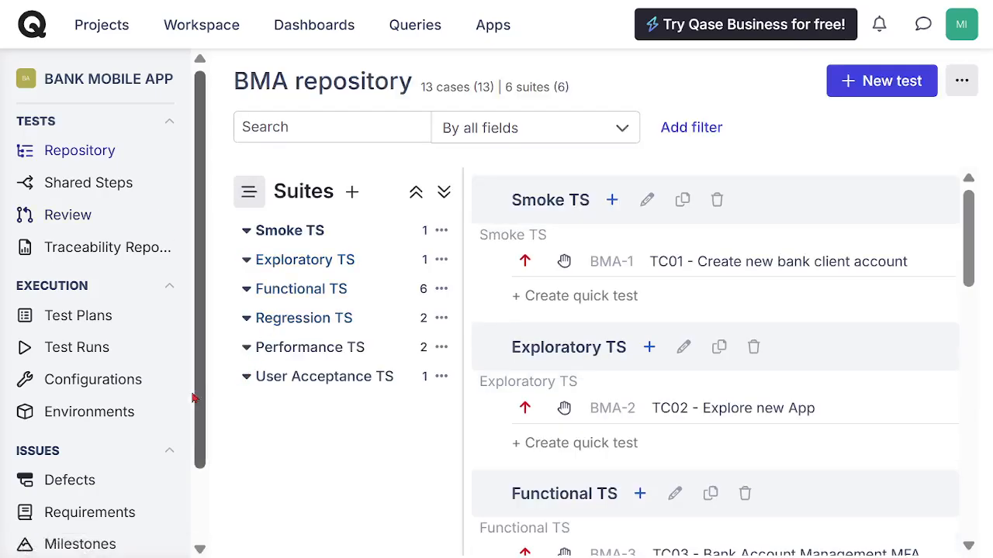
left_click(68, 486)
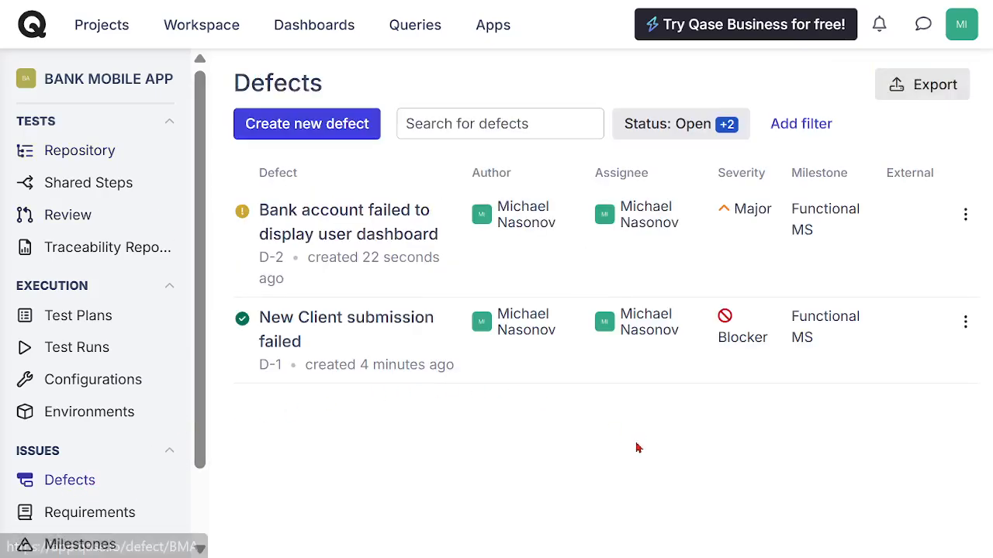
left_click(341, 220)
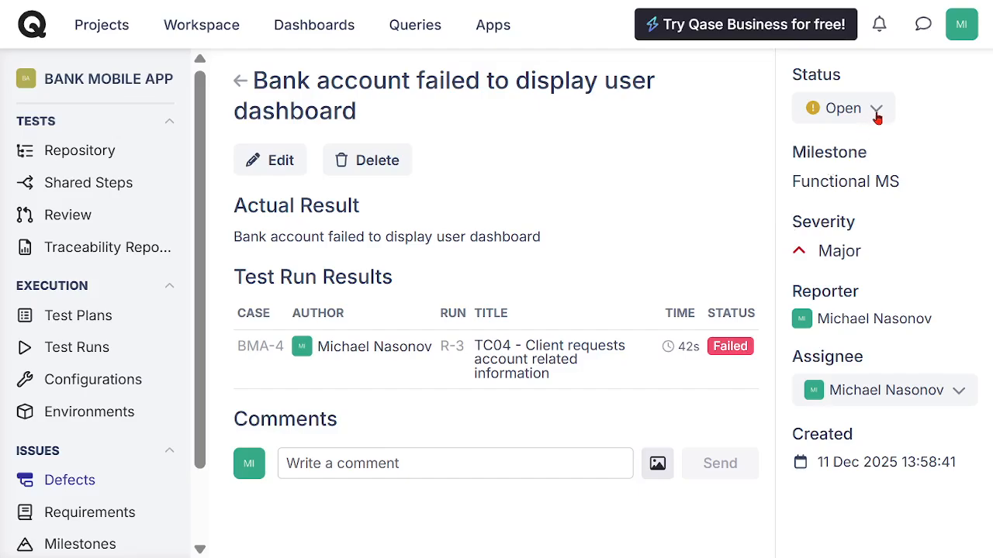
Step: Set the defect's status to In Progress and confirm the change
left_click(876, 113)
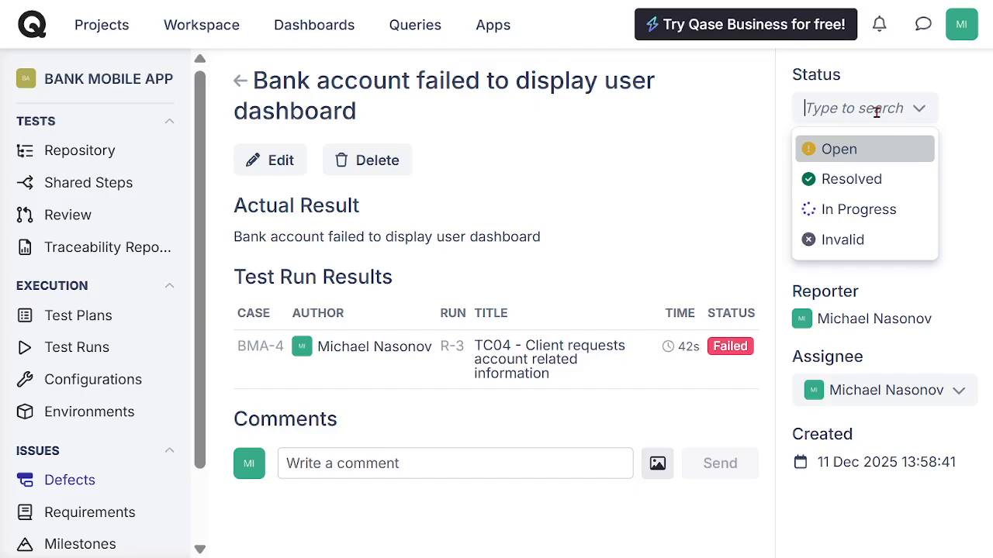
left_click(875, 211)
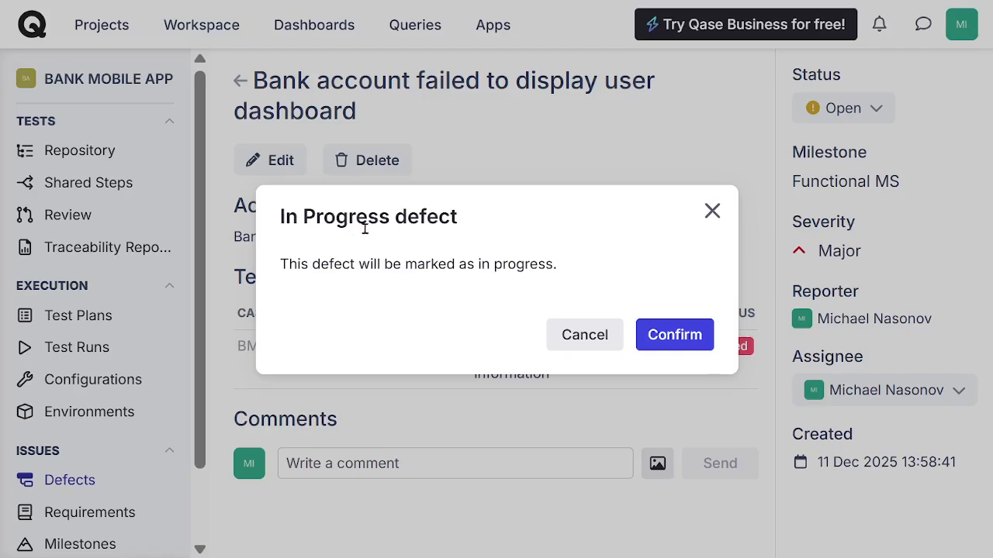
left_click(673, 337)
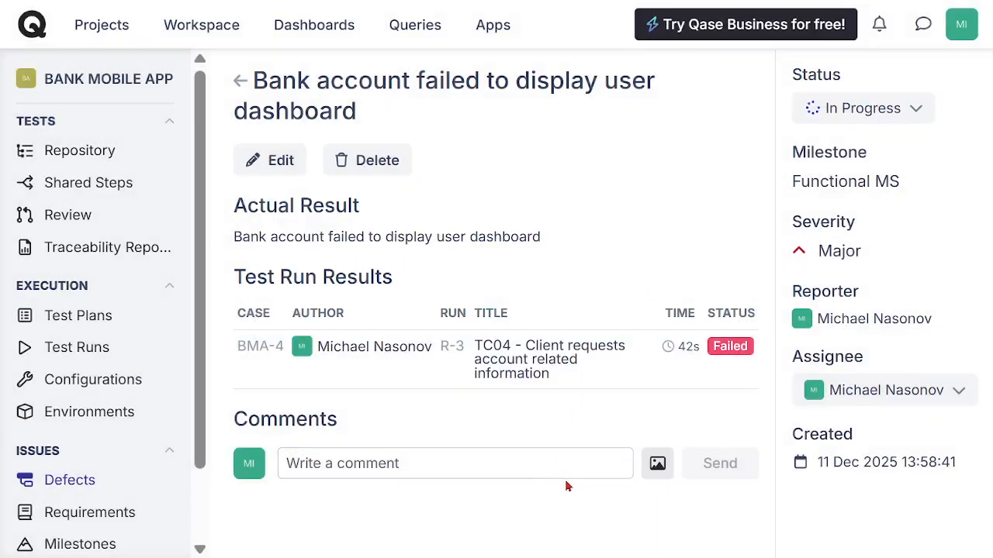
Step: Write "The defect resolution is in progress" in the defect's comment field without sending it
left_click(388, 464)
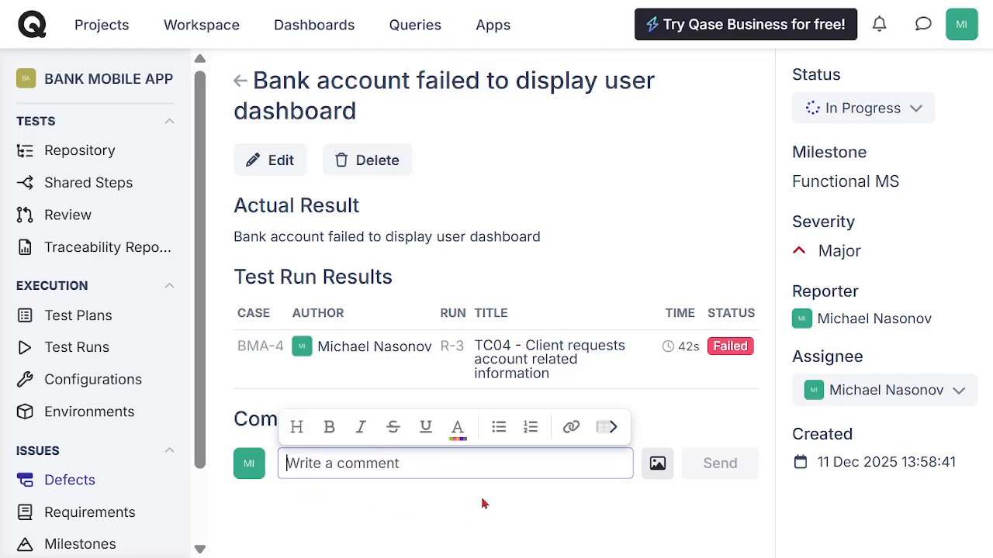
type("The defect resolu")
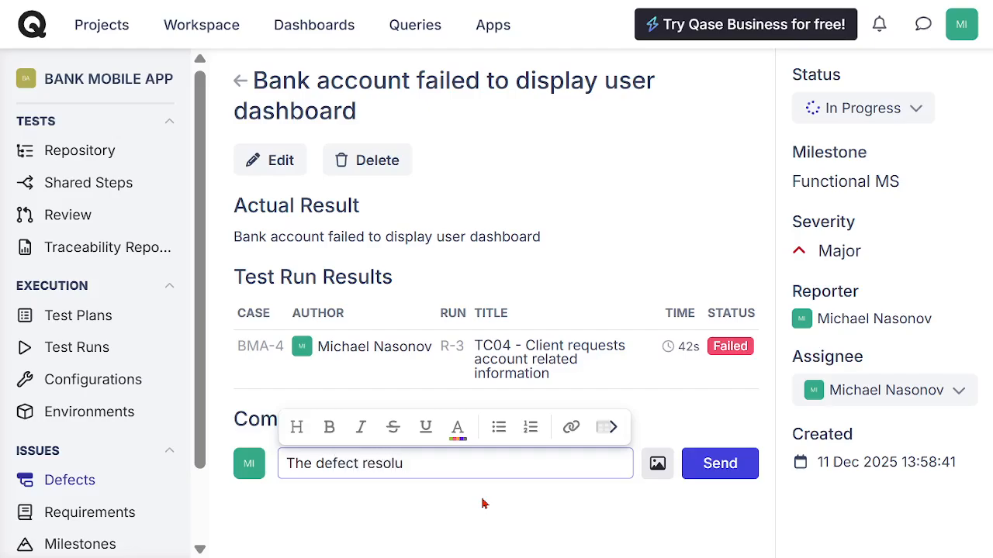
type("tion is in progress")
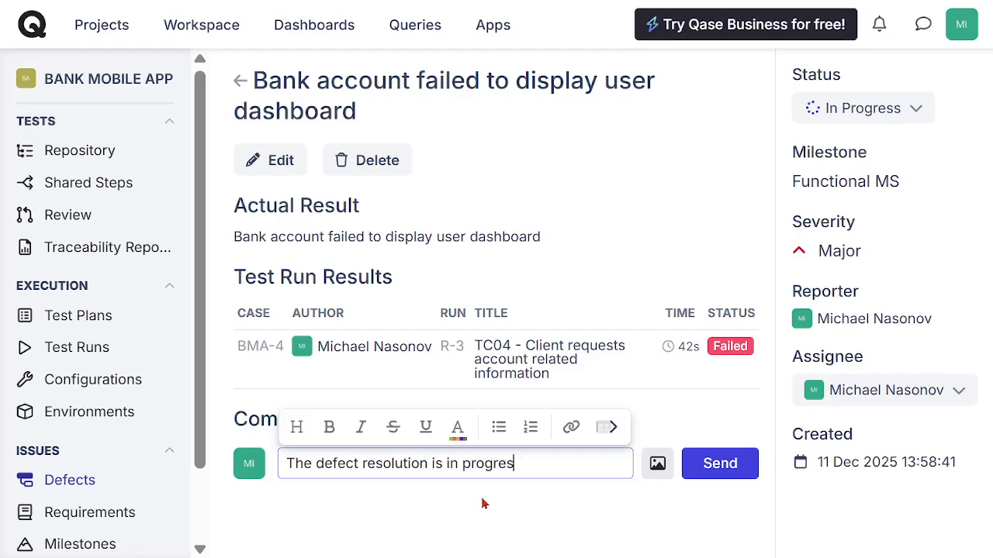
left_click(461, 530)
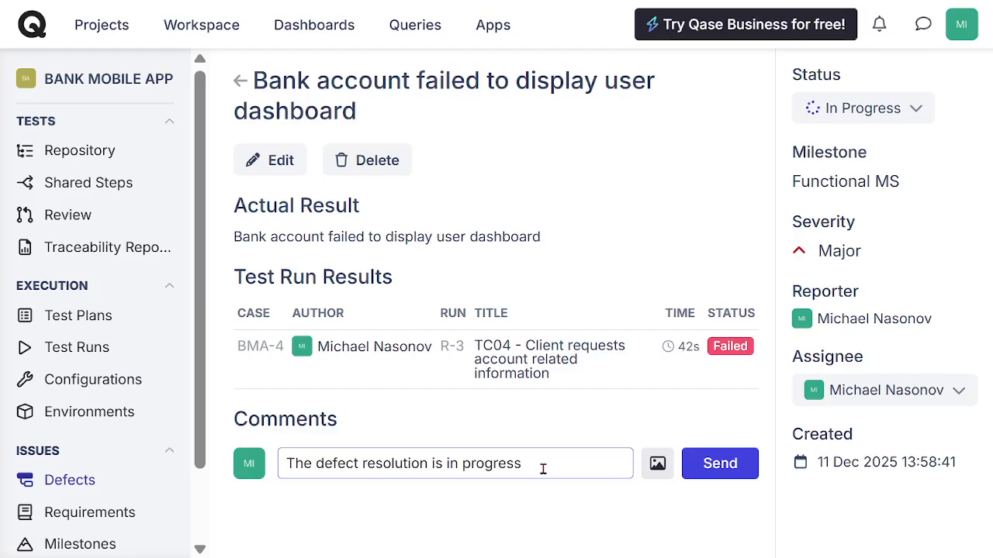
Step: Set the defect's status to Resolved and confirm the change
left_click(915, 116)
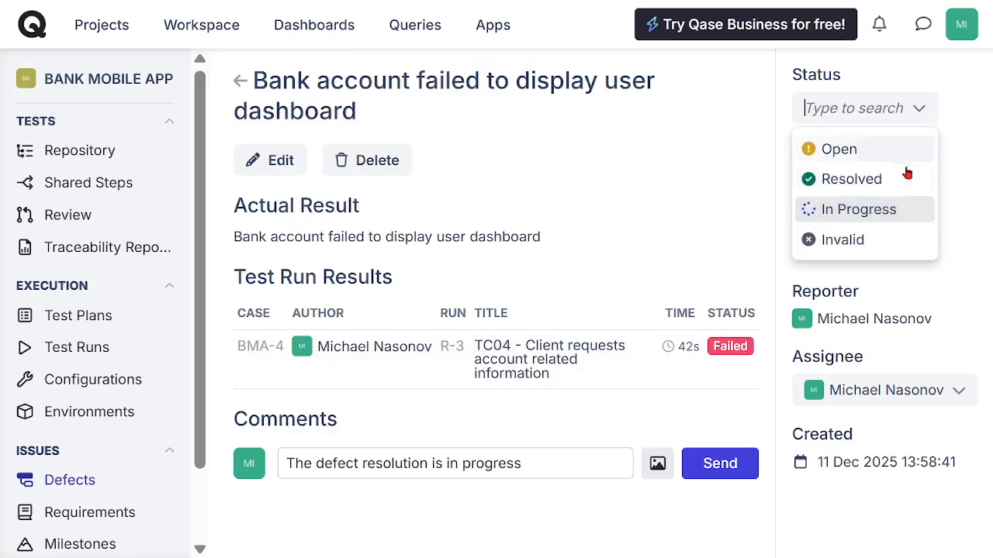
left_click(853, 183)
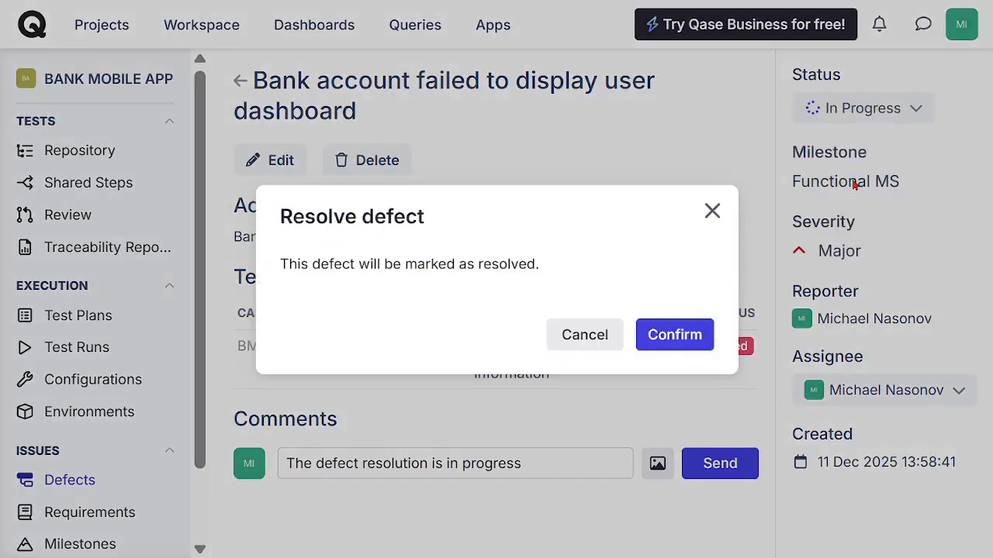
left_click(675, 339)
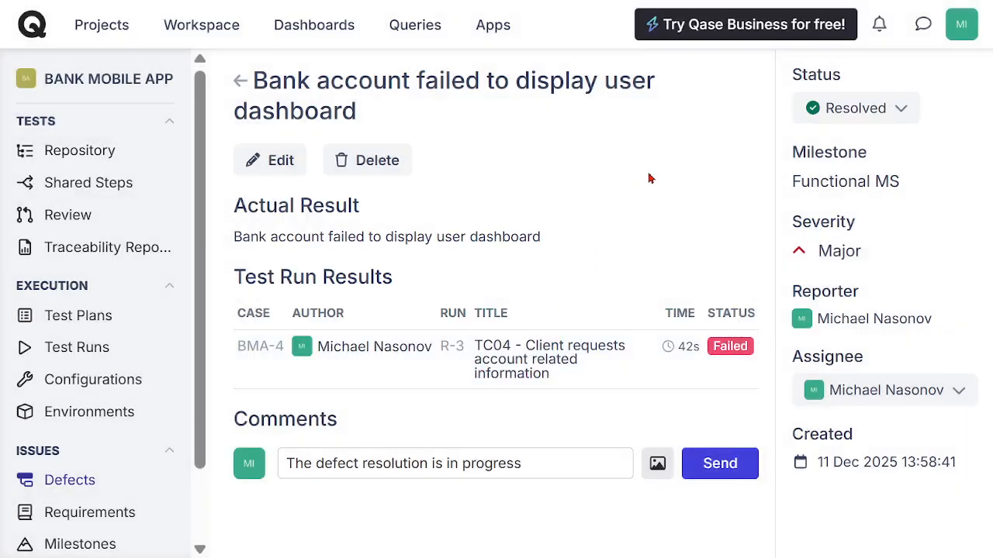
Step: Reopen BANK MOBILE APP from the projects list and review the statuses in its defects list
left_click(114, 37)
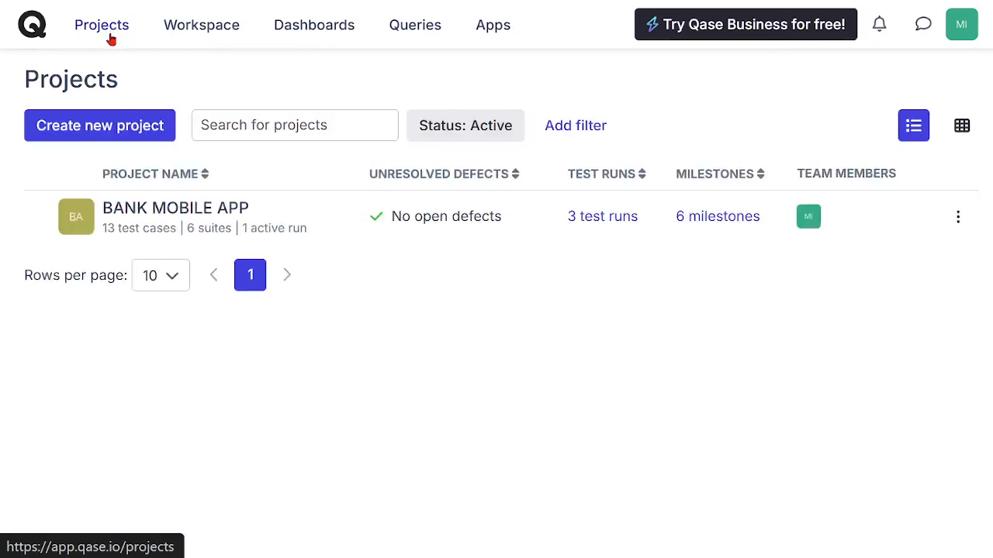
left_click(160, 213)
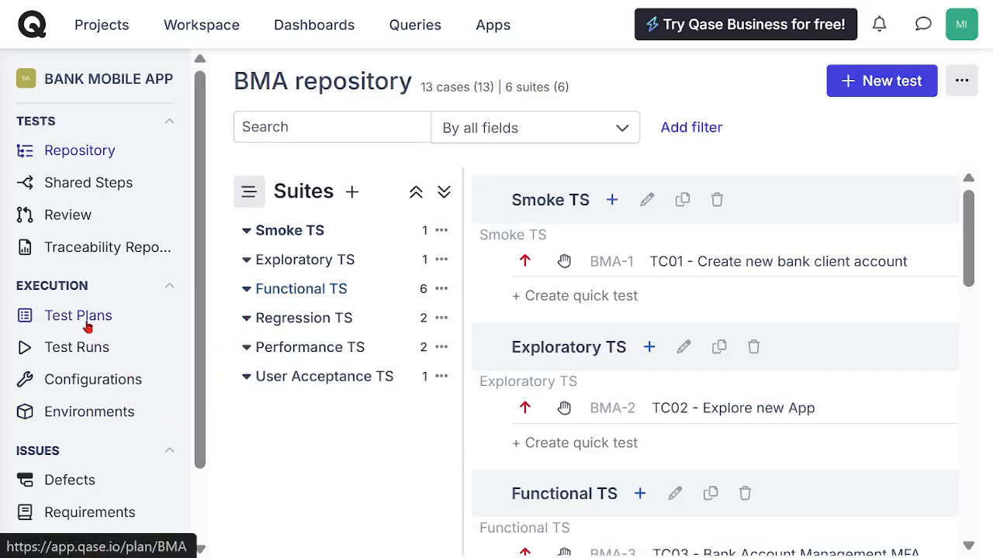
left_click(80, 486)
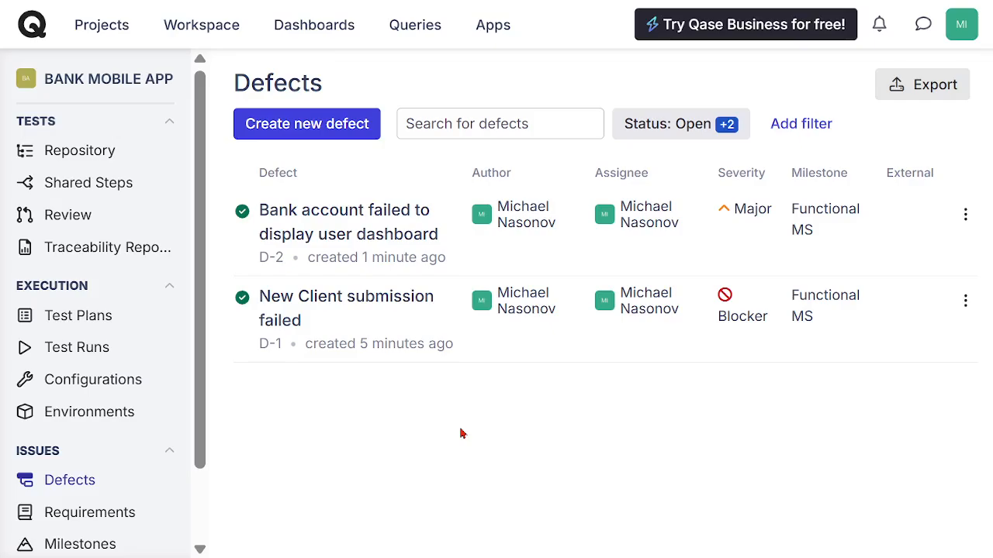
Step: Open the Functional Execution test run and open its failed case TC04 - Client requests account related information
left_click(81, 354)
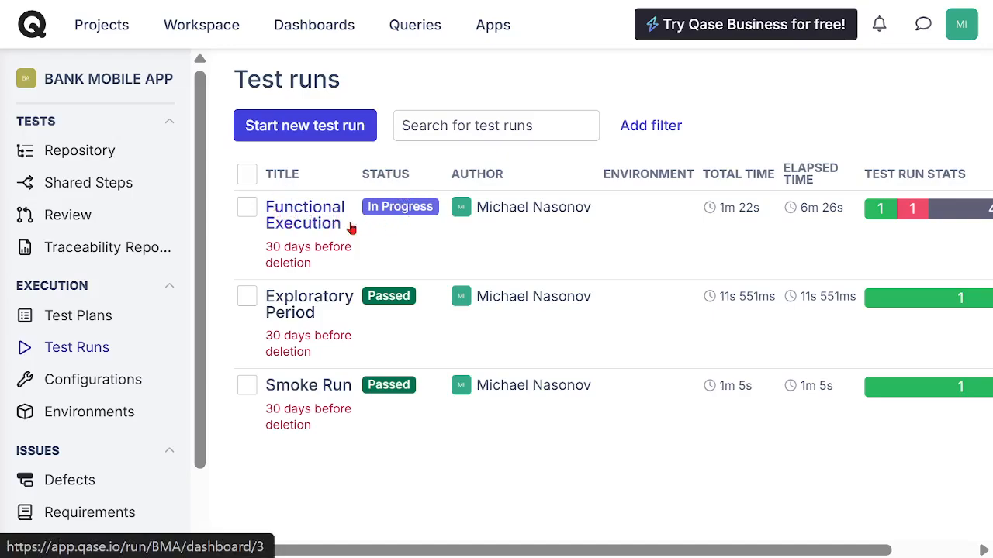
left_click(300, 221)
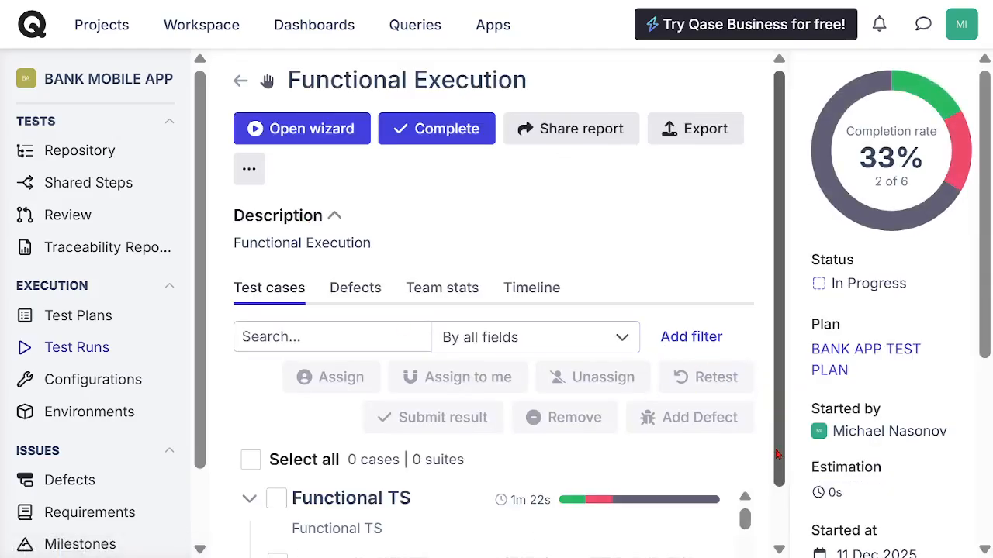
left_click_drag(776, 450, 777, 498)
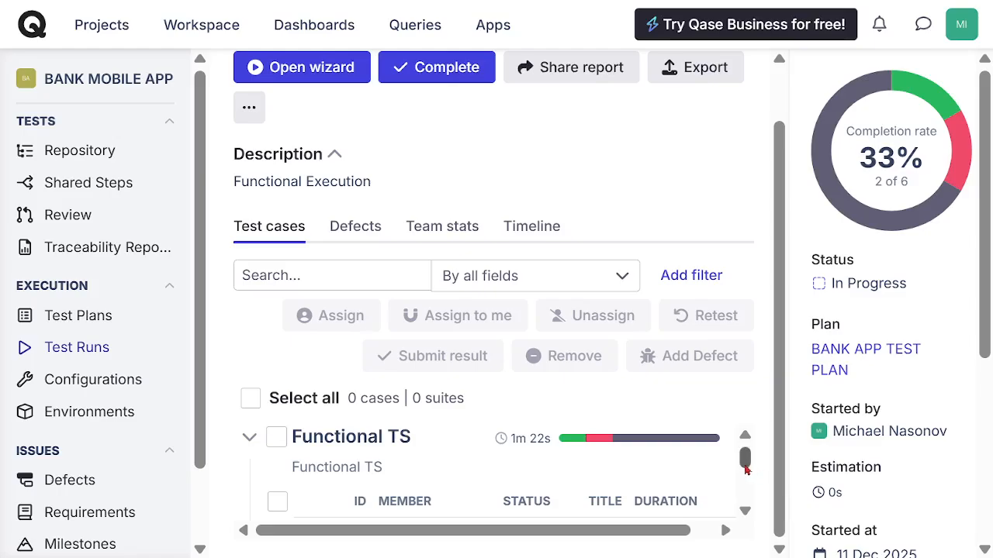
left_click(746, 511)
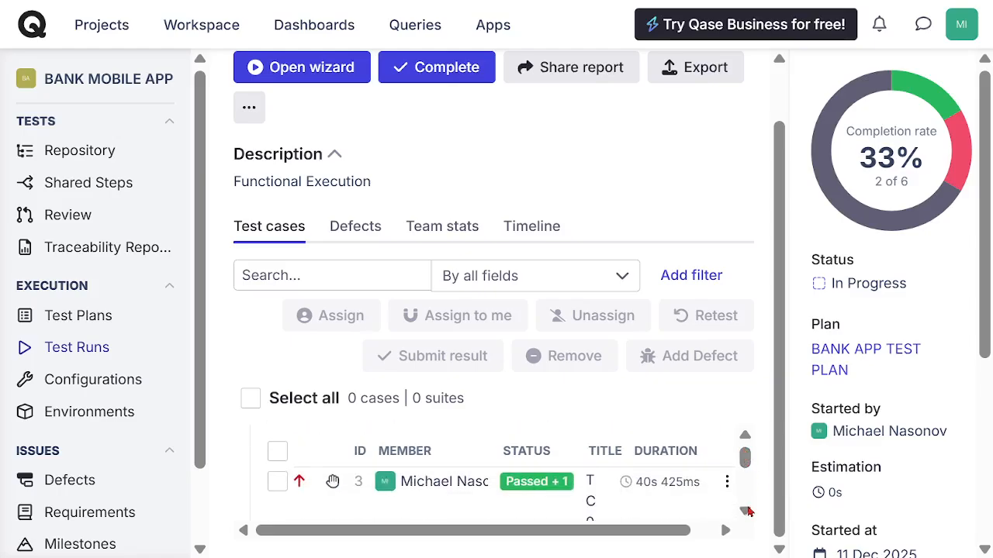
left_click(746, 512)
left_click(746, 511)
left_click(746, 511)
left_click(746, 511)
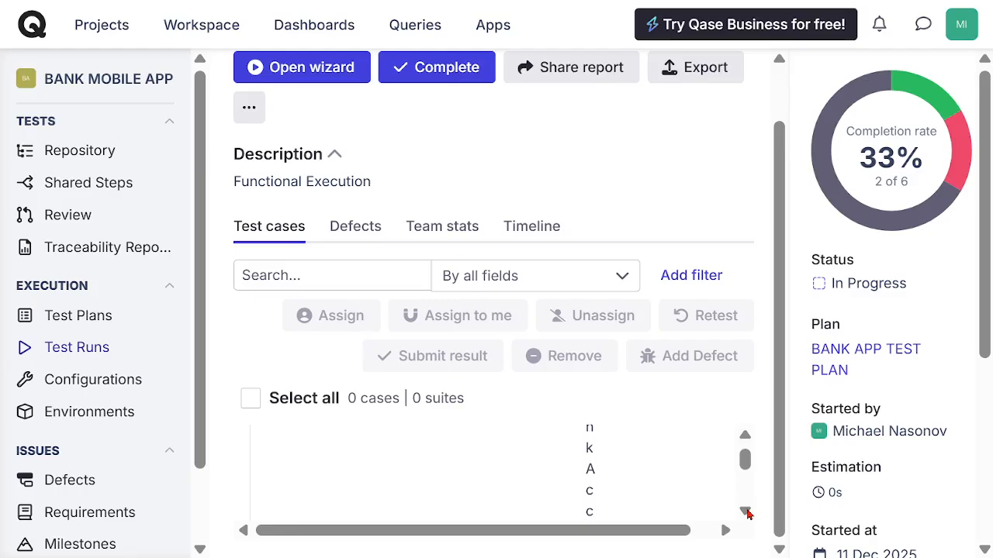
left_click(746, 511)
left_click(746, 511)
left_click(746, 511)
left_click(745, 510)
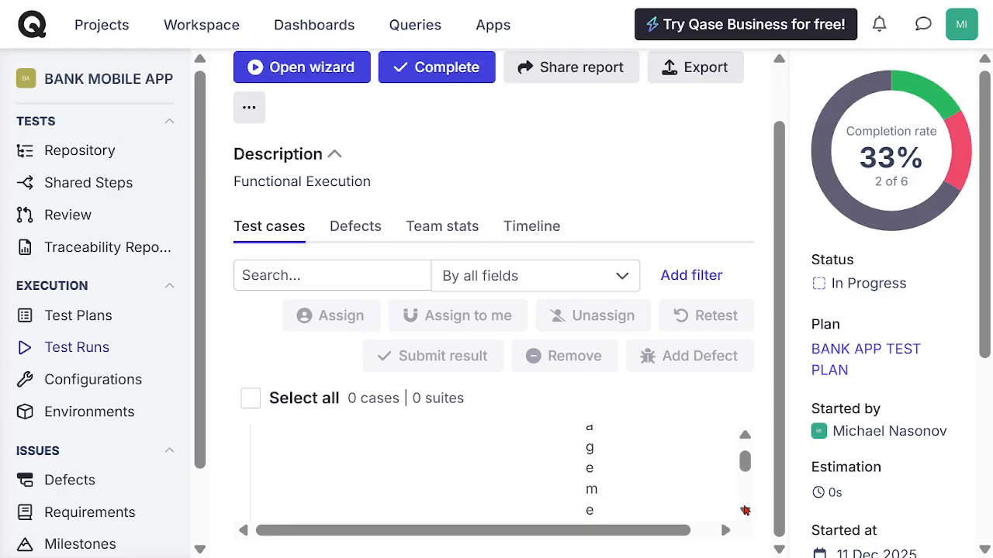
left_click(745, 510)
left_click(745, 511)
left_click(745, 510)
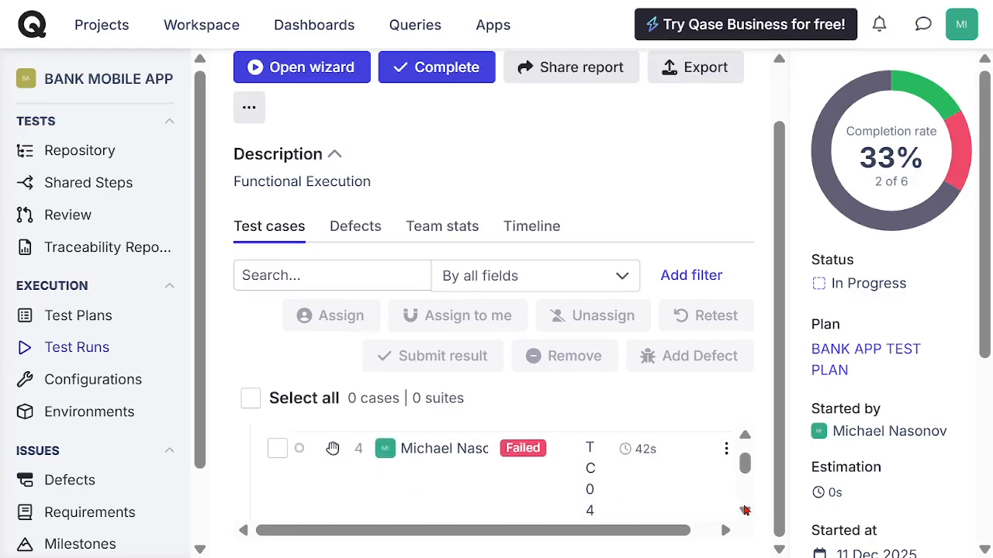
left_click(528, 457)
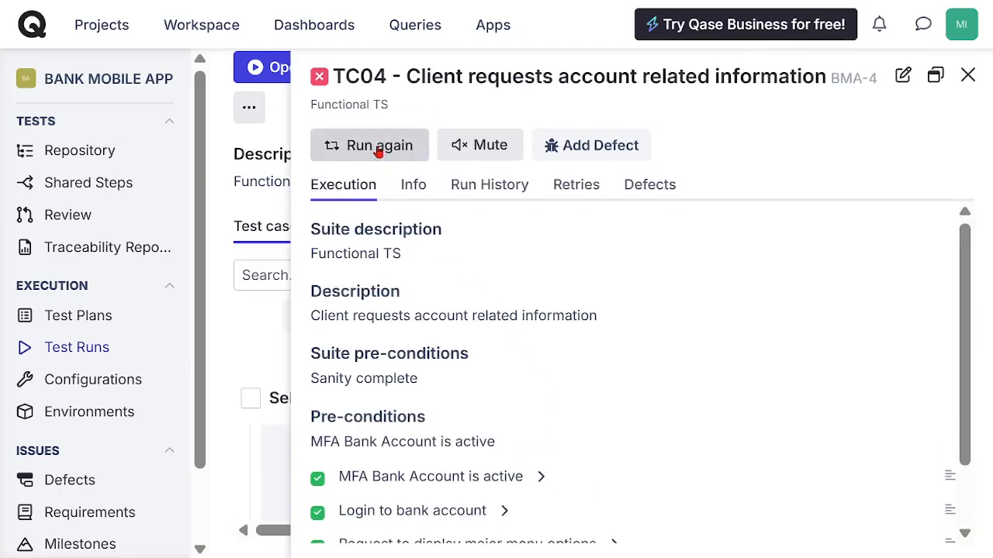
Step: Rerun TC04, mark all five of its steps and its overall result as Passed, and close the case pane
left_click(377, 149)
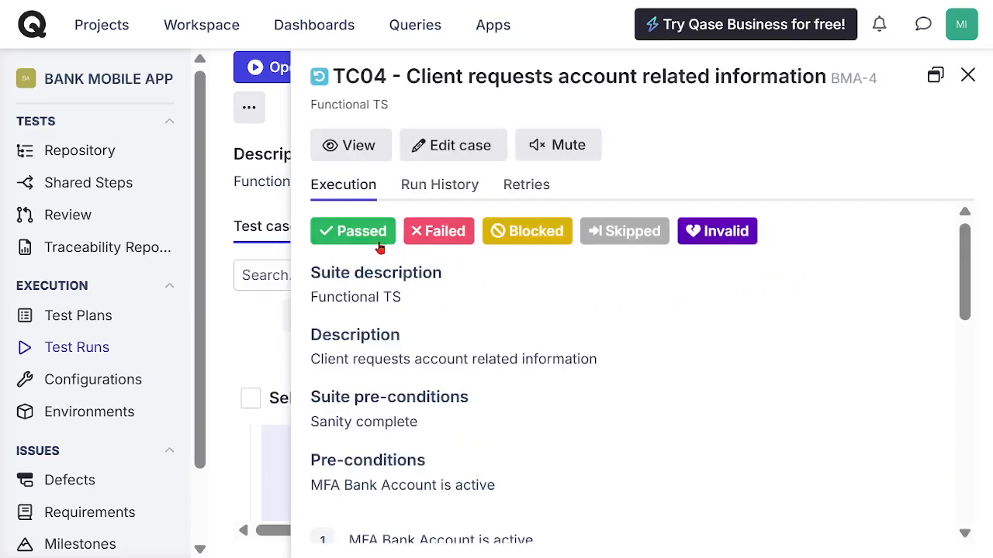
left_click_drag(959, 271, 954, 335)
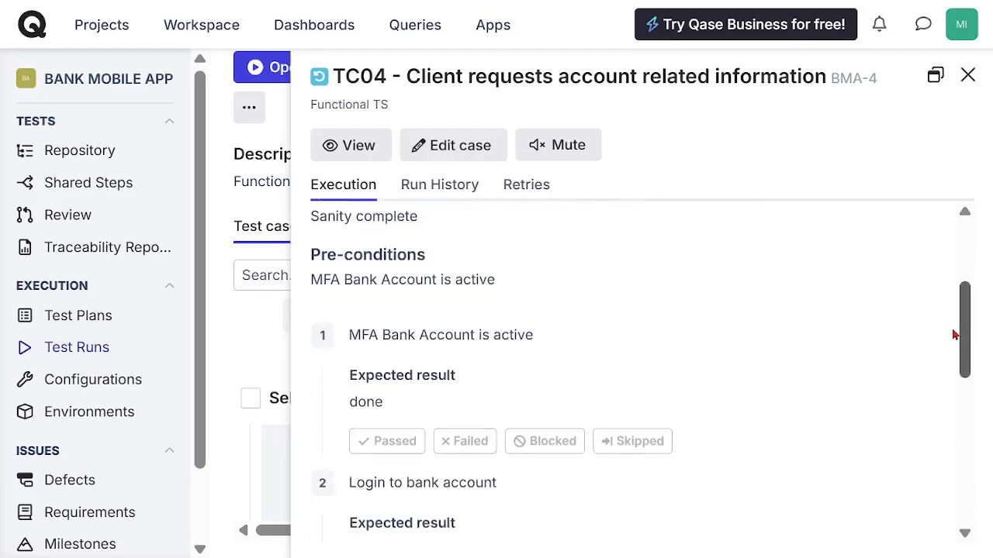
scroll(954, 335, "down", 1)
left_click(385, 357)
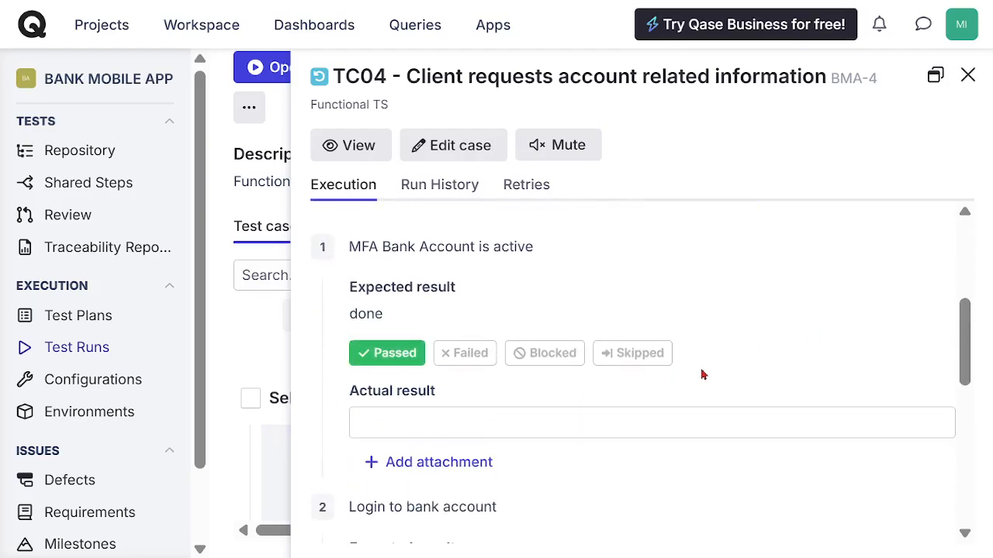
left_click(417, 373)
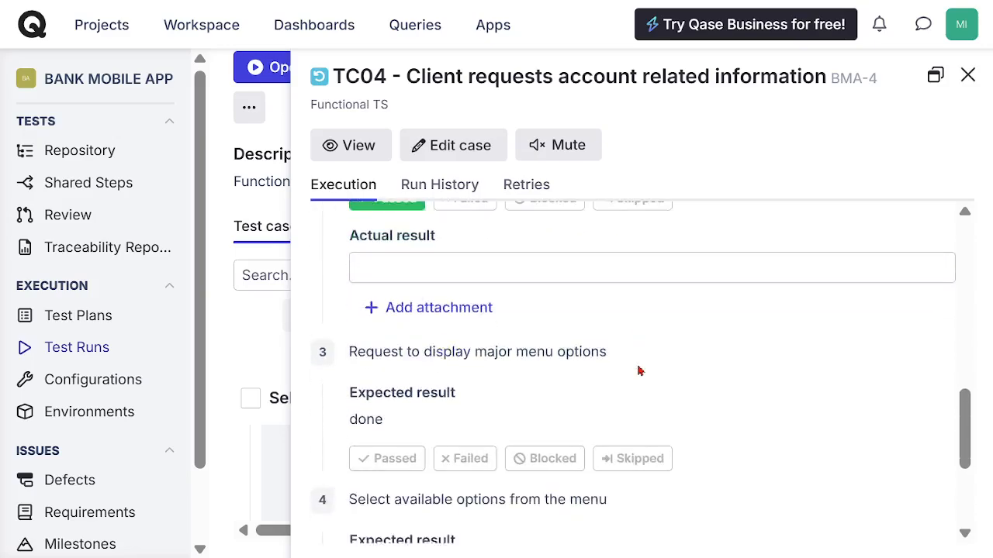
left_click(411, 371)
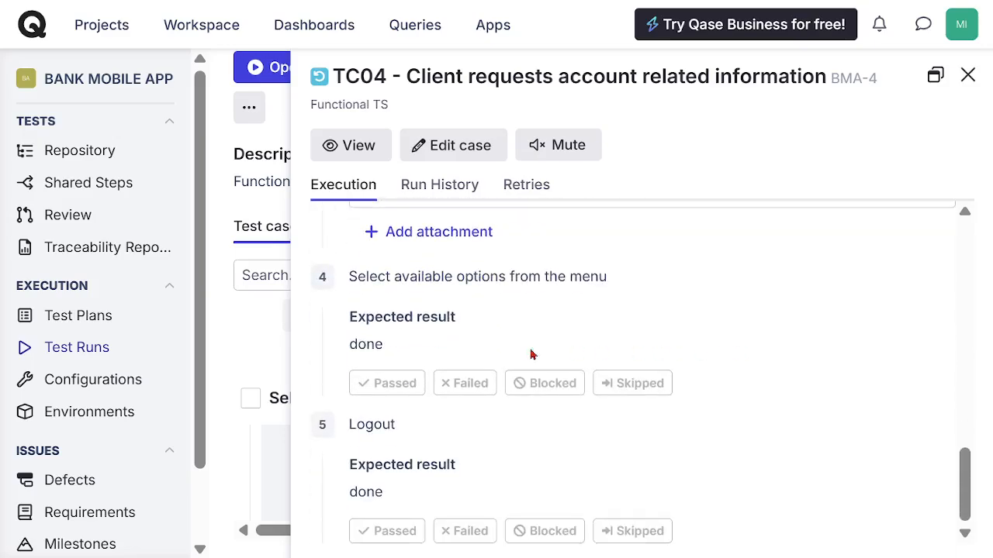
left_click(388, 382)
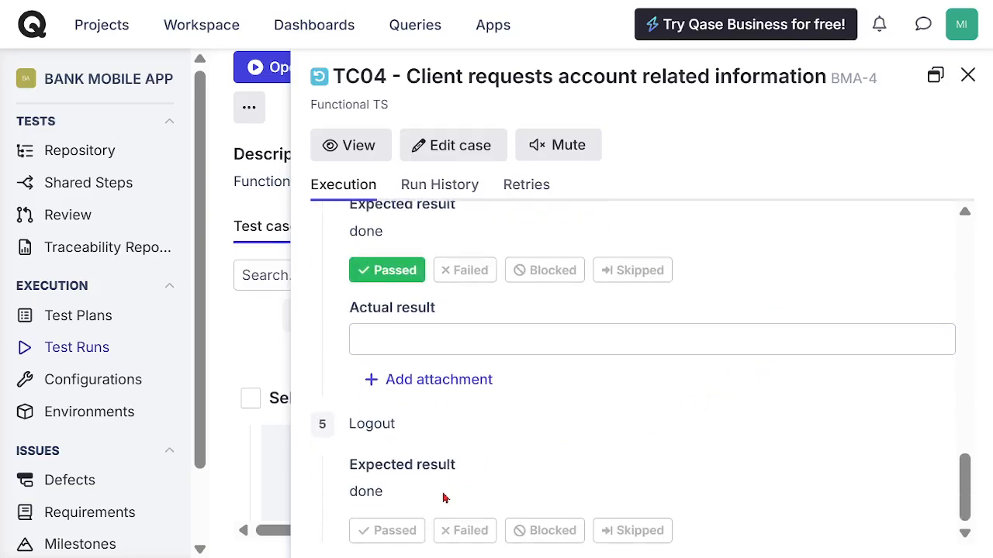
left_click(395, 531)
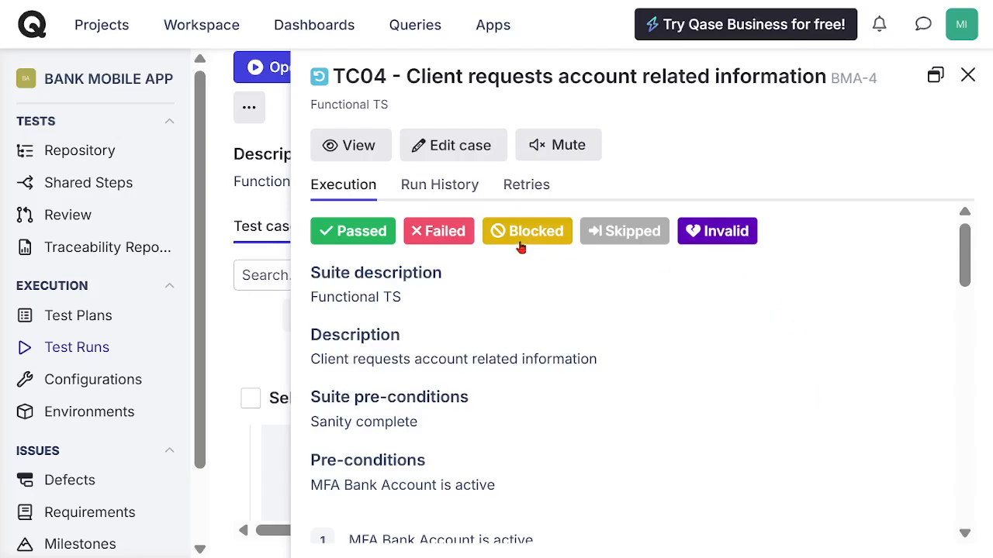
left_click(353, 231)
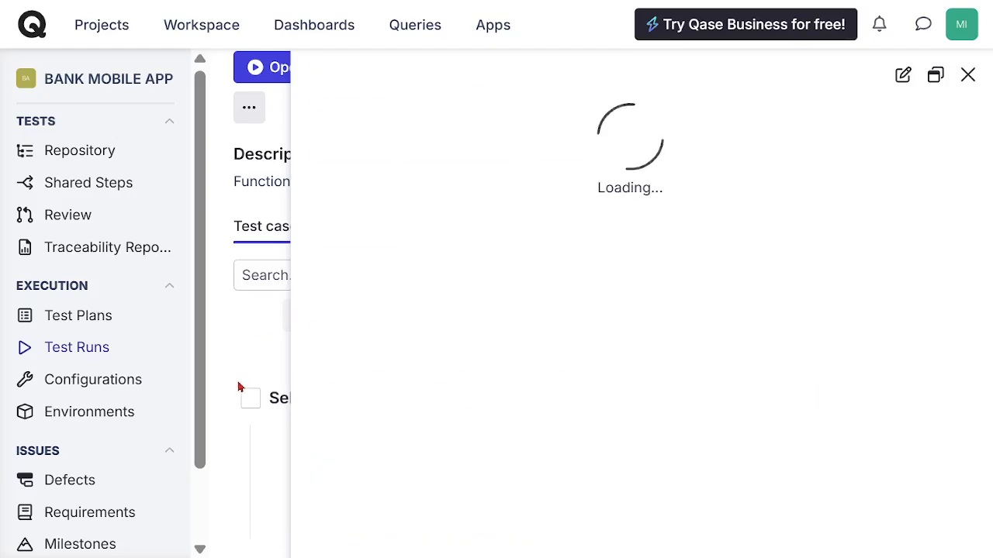
left_click(968, 78)
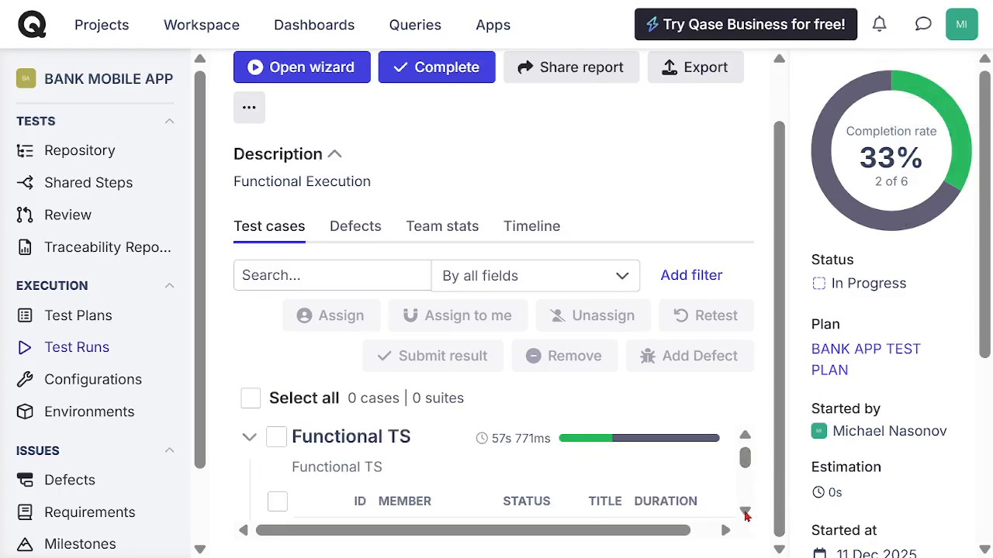
Step: Find test case TC05 - Client manages Checking account in the run's Functional TS suite, open it and look through its steps
left_click(744, 513)
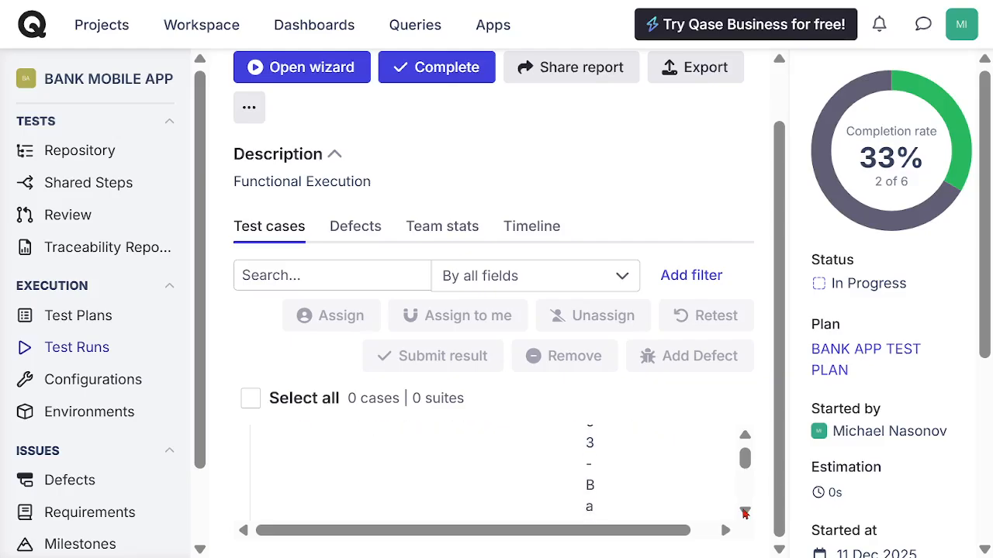
left_click(744, 513)
left_click(744, 514)
left_click(744, 514)
left_click(744, 513)
left_click(744, 513)
left_click(745, 514)
left_click(745, 514)
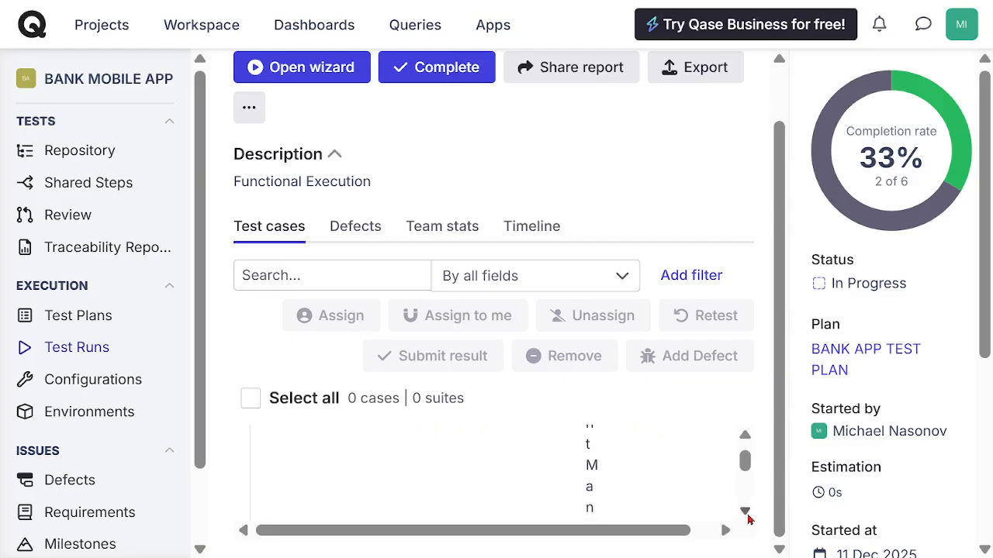
left_click(745, 513)
left_click(745, 513)
left_click(745, 514)
left_click(744, 513)
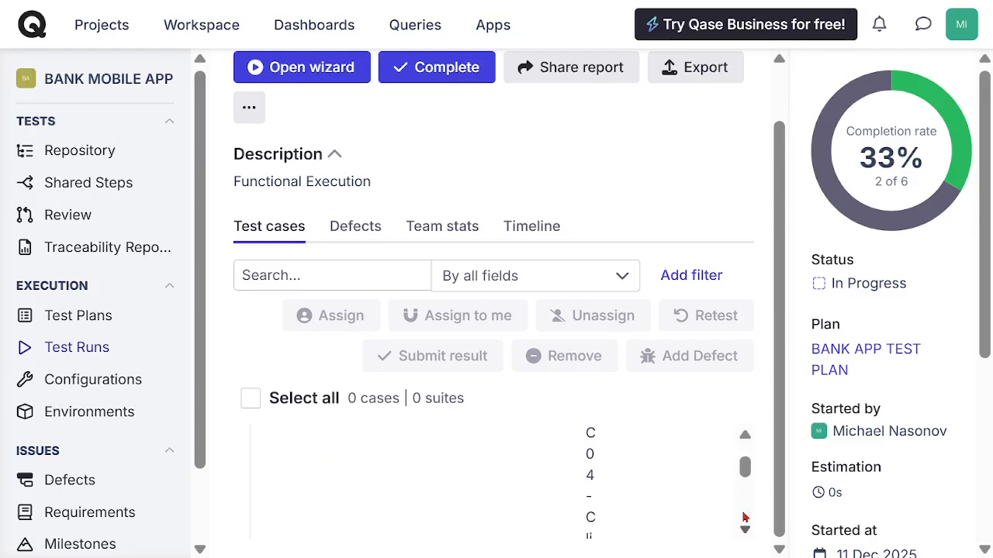
left_click(743, 517)
left_click(743, 517)
left_click(743, 517)
left_click(743, 518)
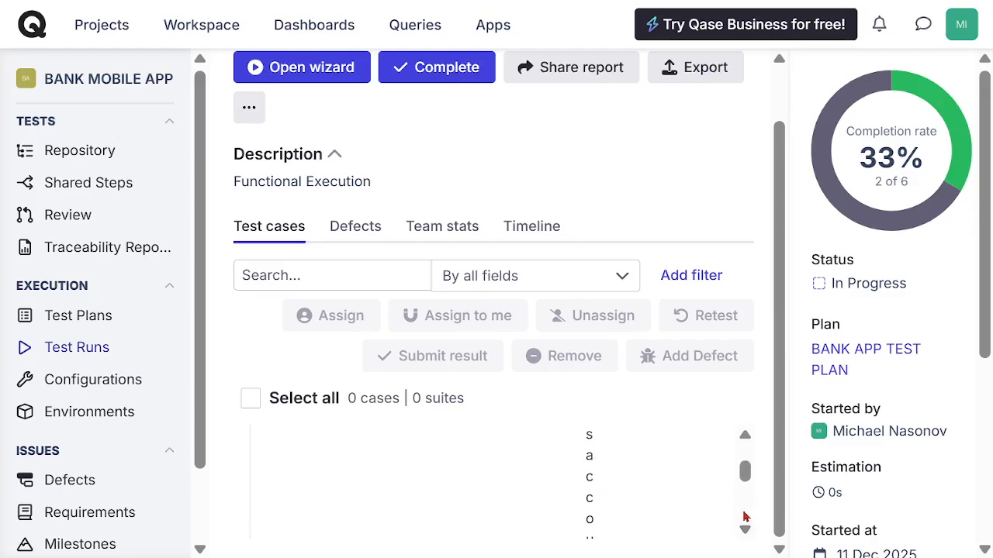
left_click(743, 517)
left_click(745, 517)
left_click(746, 516)
left_click(746, 515)
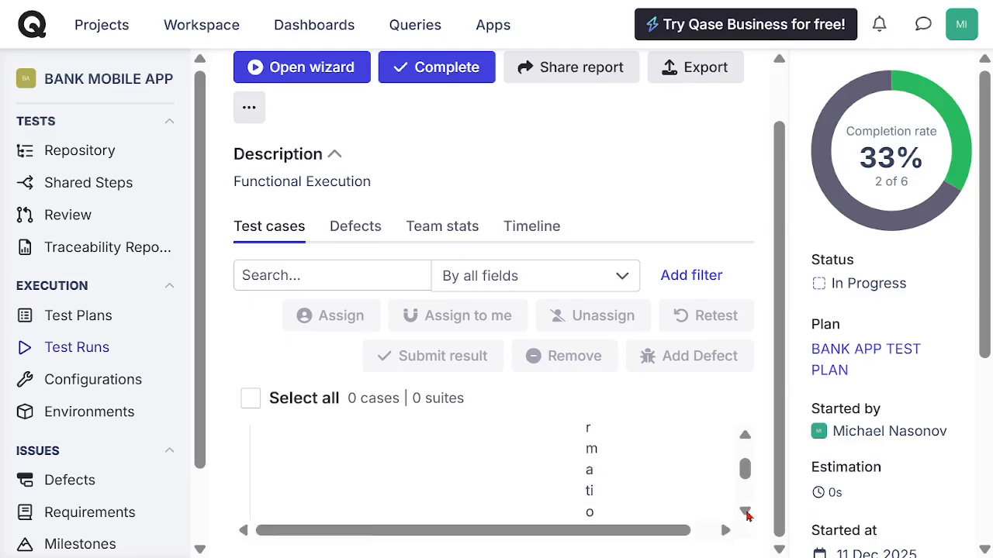
left_click(746, 516)
left_click(545, 487)
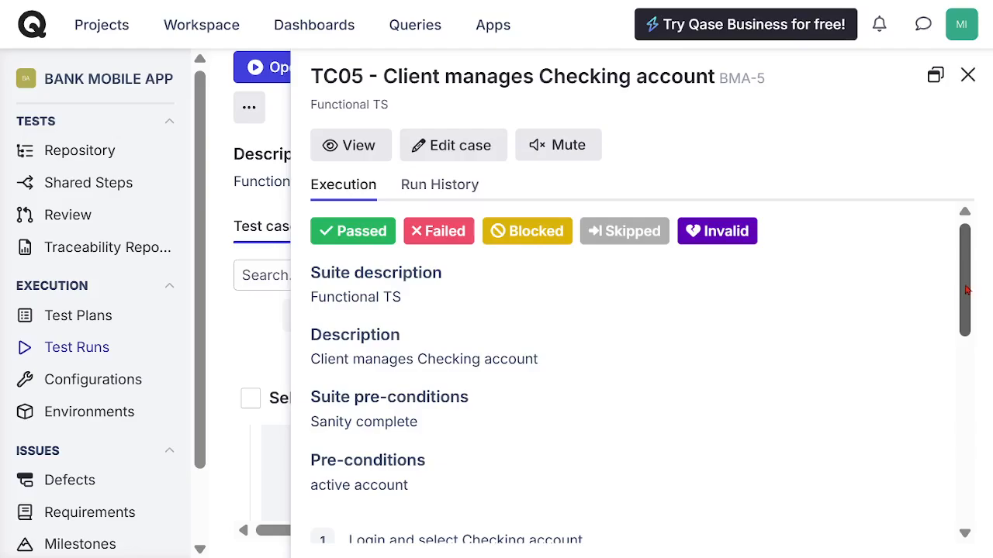
left_click_drag(968, 284, 987, 252)
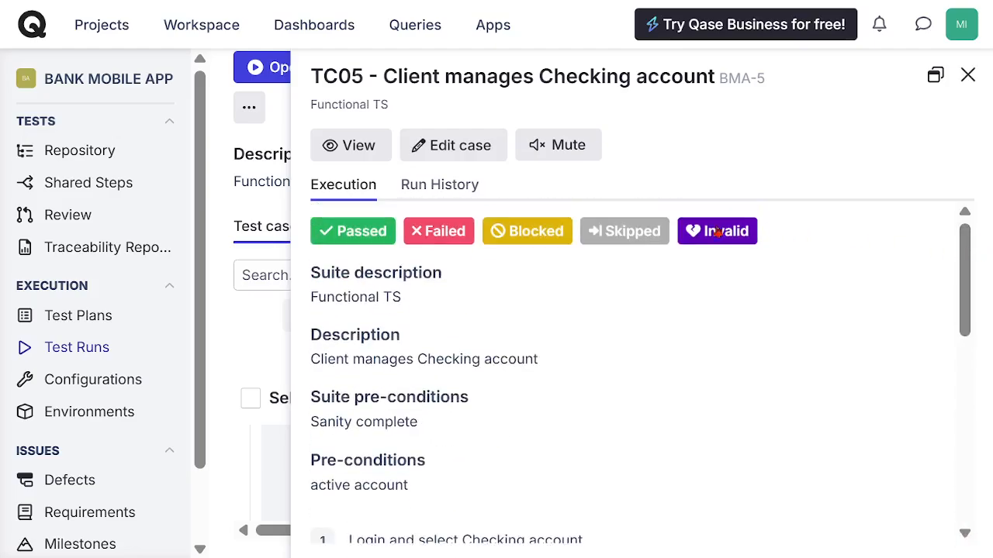
Step: Add a Blocked result to TC05 without a comment, keeping the option to create or attach a defect enabled
left_click(538, 235)
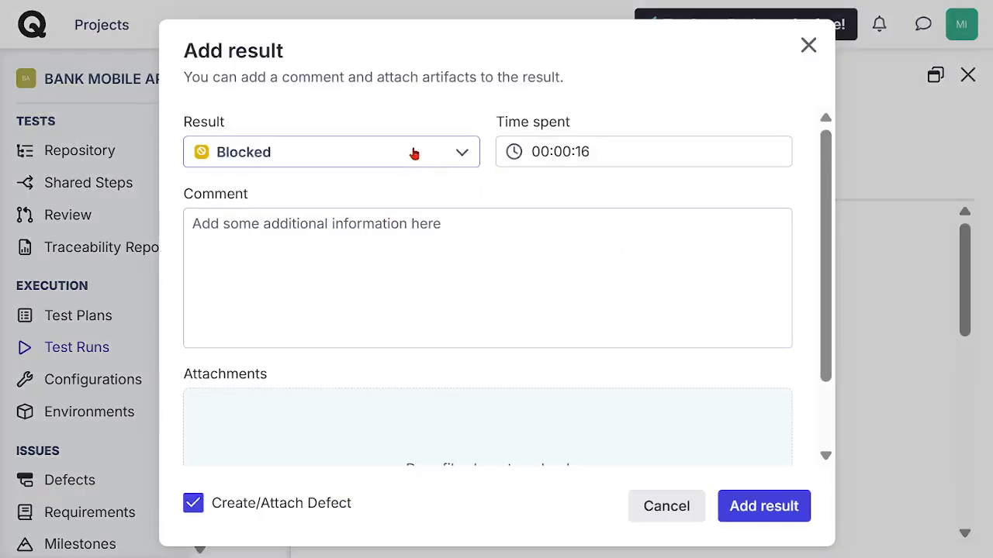
left_click(249, 232)
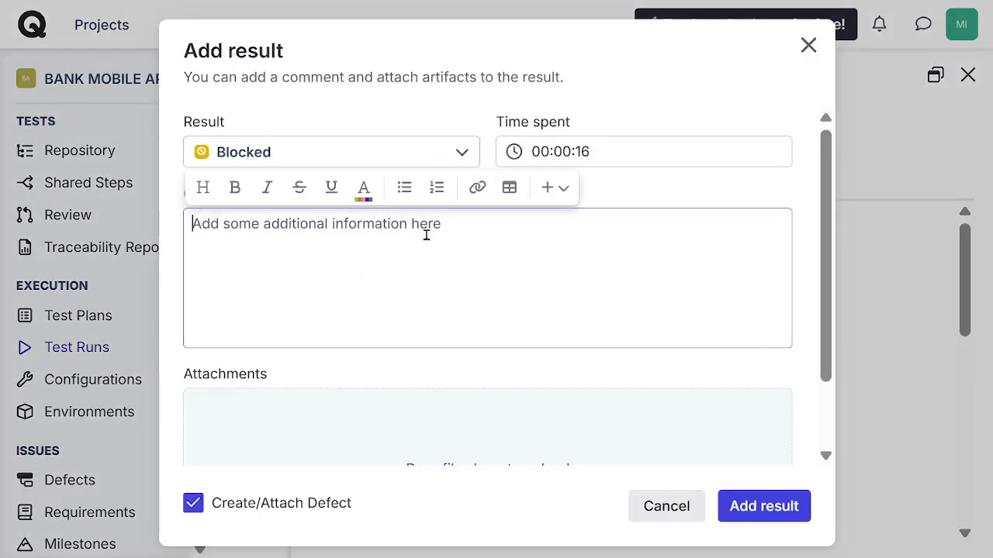
scroll(494, 370, "down", 2)
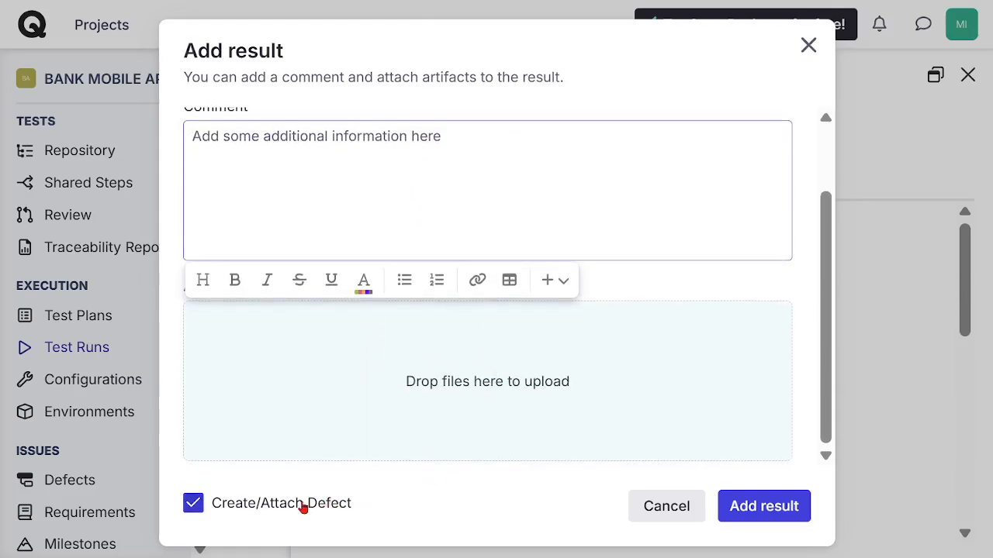
left_click(778, 509)
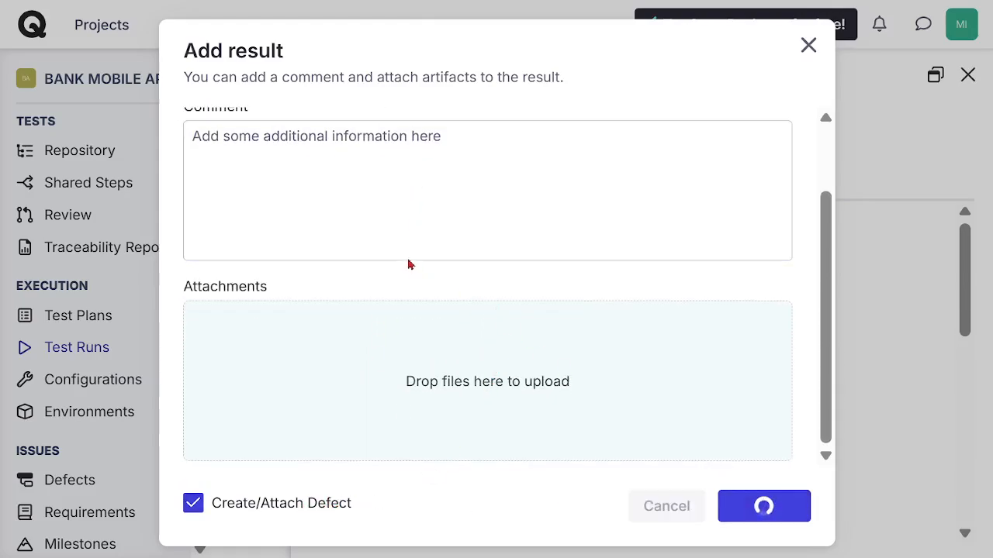
Step: Title the new defect "Checking account is Blocked" and copy the same text into its actual result
left_click(588, 157)
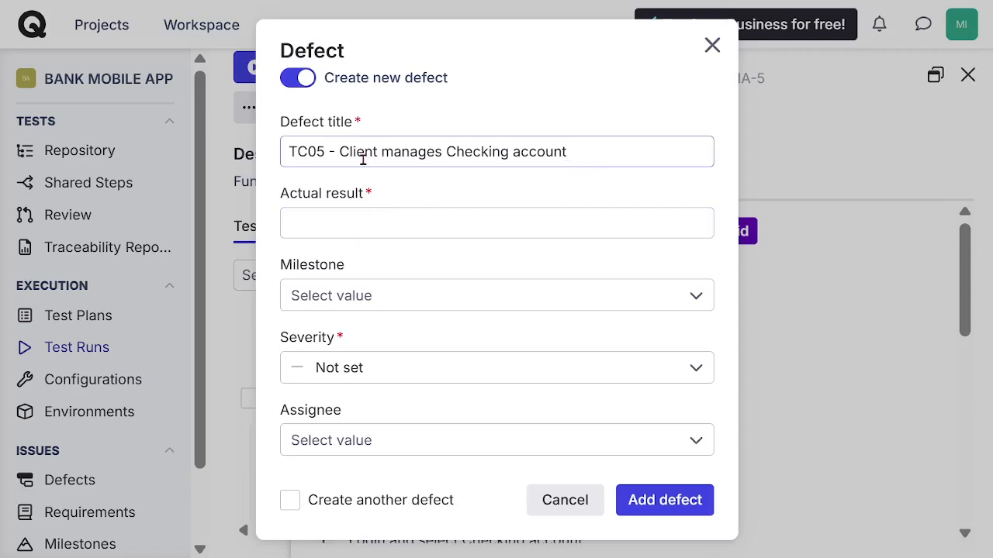
left_click_drag(341, 155, 257, 148)
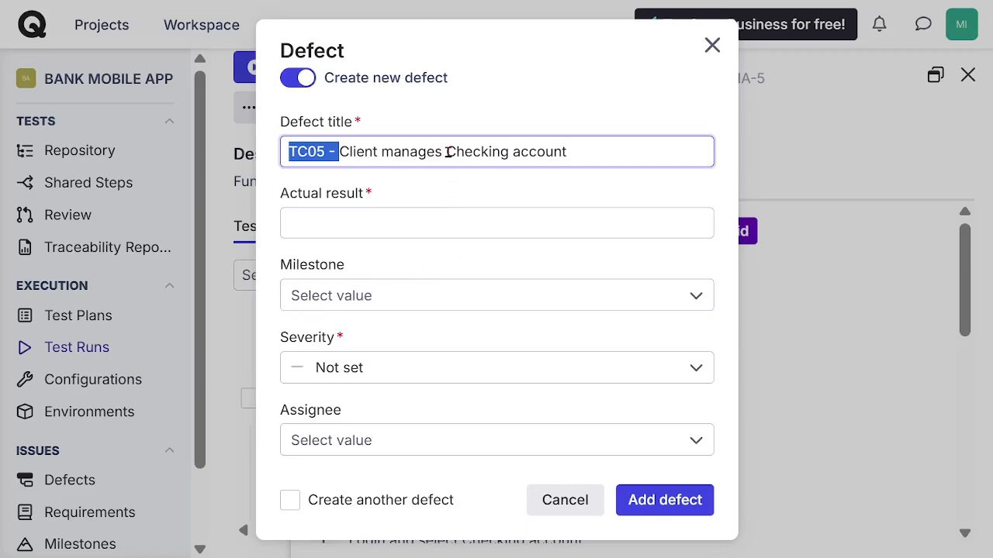
left_click_drag(449, 152, 254, 159)
key("BackSpace")
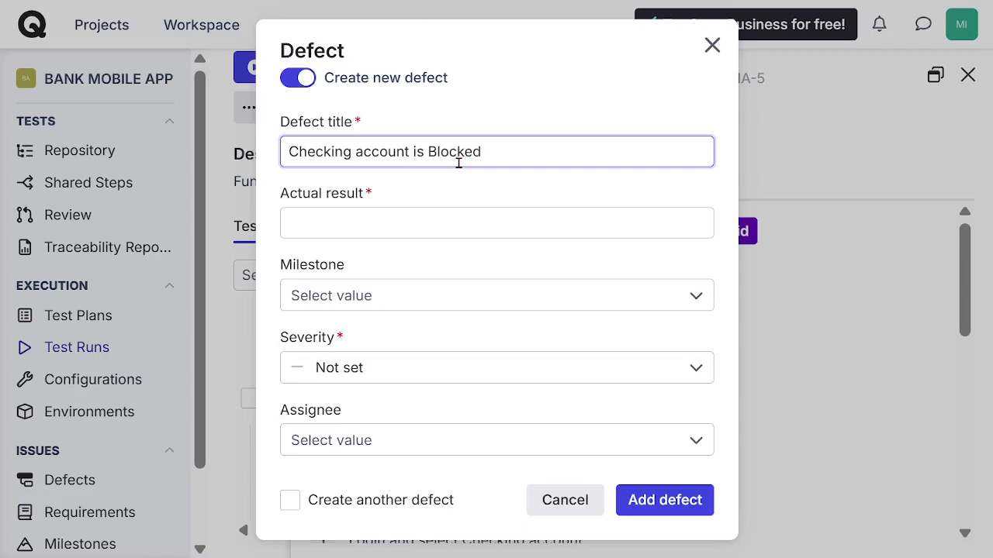
left_click_drag(495, 159, 252, 138)
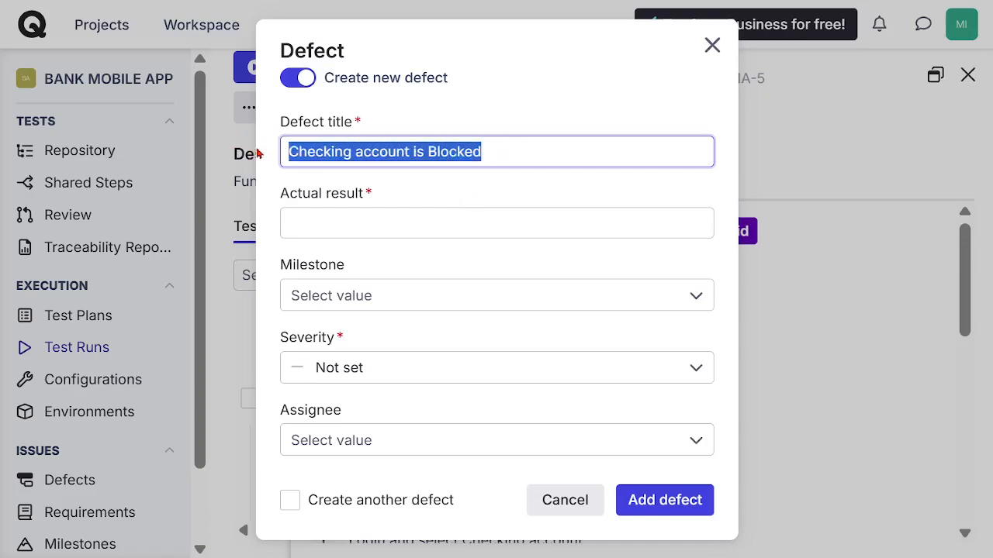
key("ctrl+c")
left_click(382, 222)
key("ctrl+v")
Step: Set the defect's milestone to Functional MS, severity to Normal and its assignee, add it, and close the TC06 case pane
left_click(427, 303)
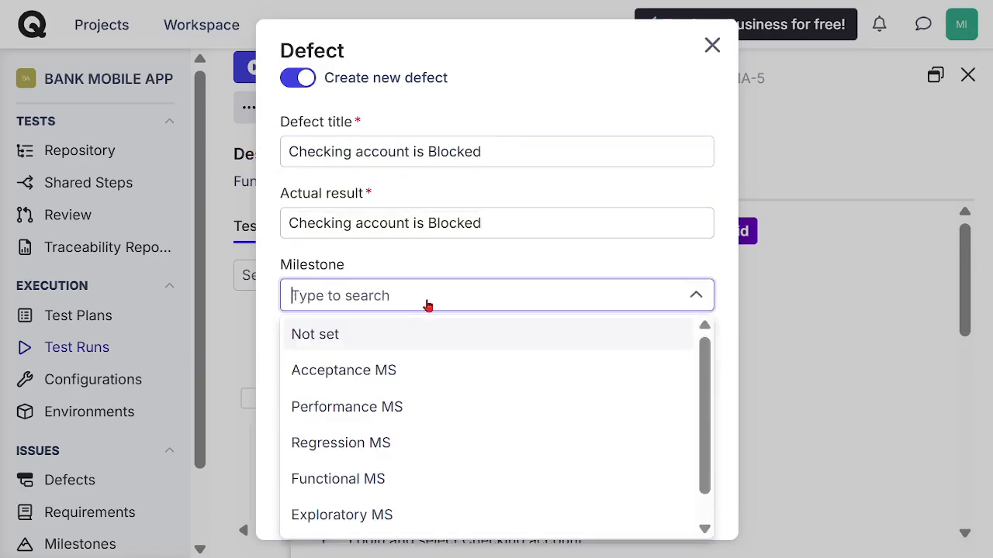
left_click(371, 477)
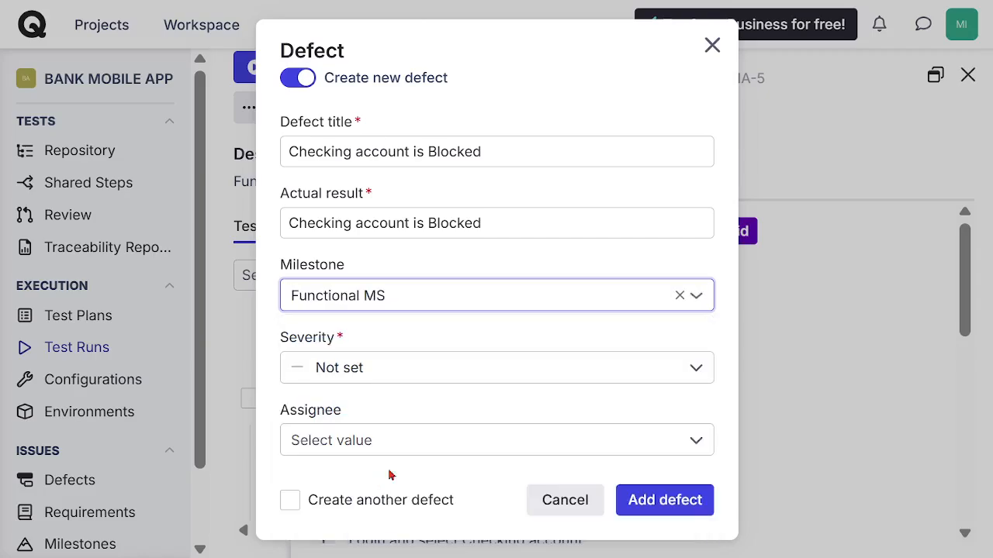
left_click(445, 377)
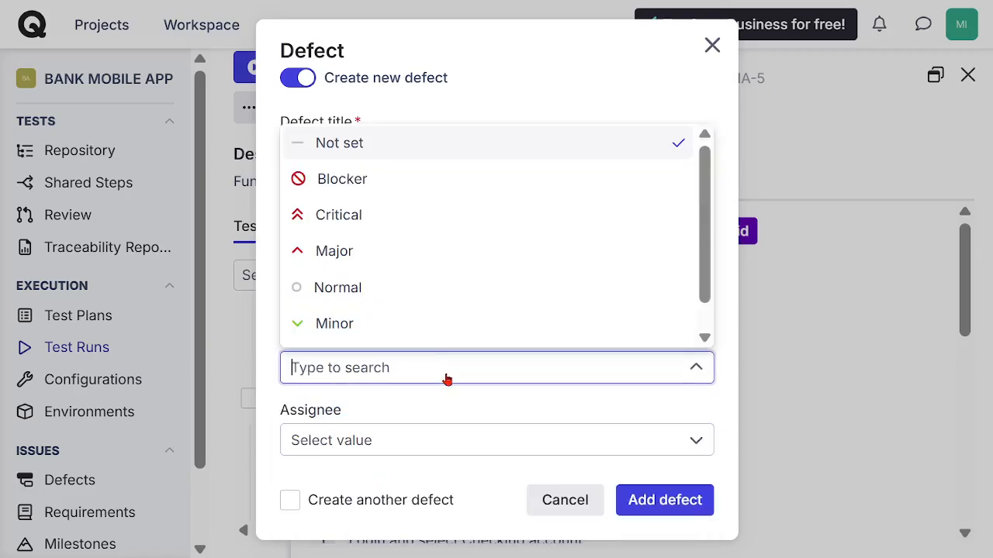
left_click(384, 289)
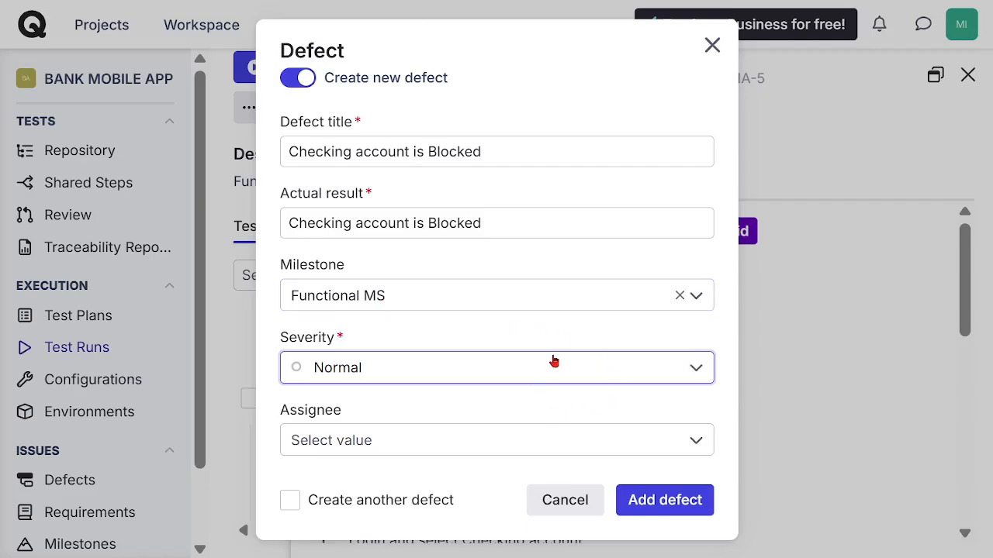
left_click(543, 451)
left_click(427, 479)
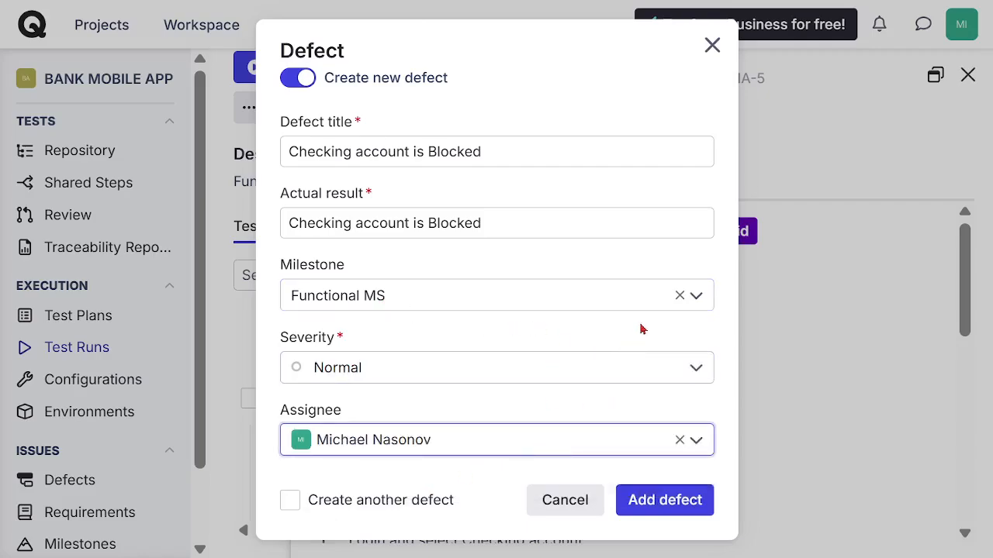
left_click(675, 501)
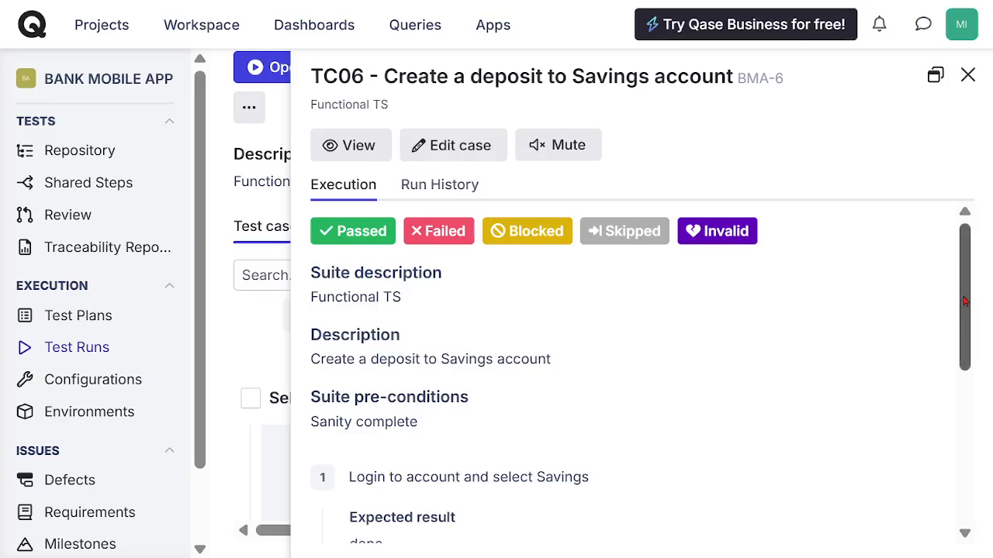
left_click_drag(966, 301, 971, 265)
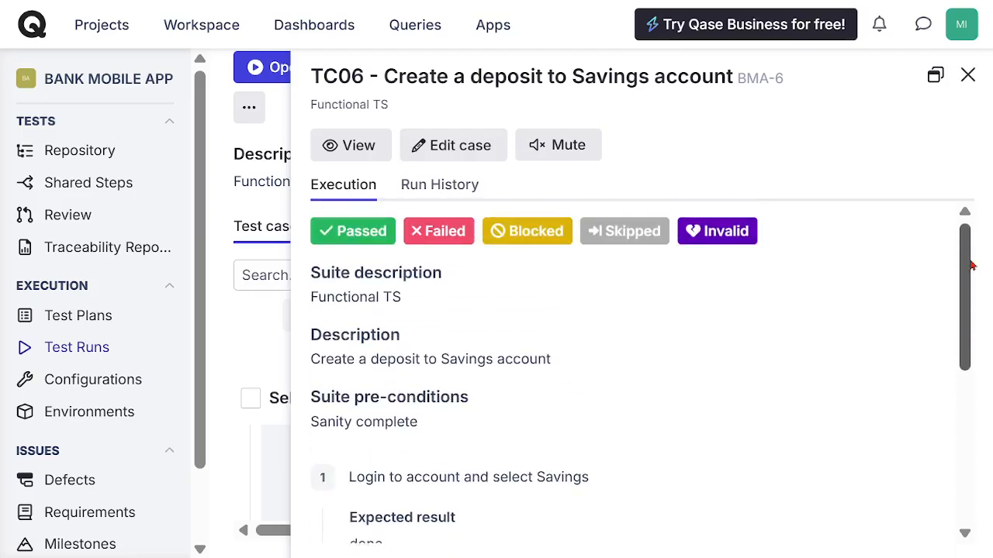
left_click(968, 76)
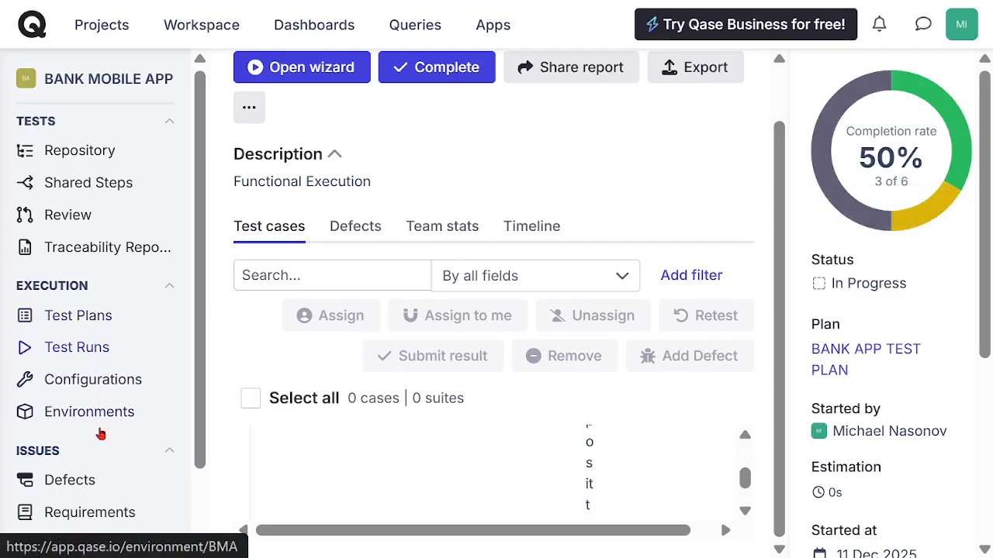
Step: Open the "Checking account is Blocked" defect from the defects list and set its status to In Progress
left_click(71, 481)
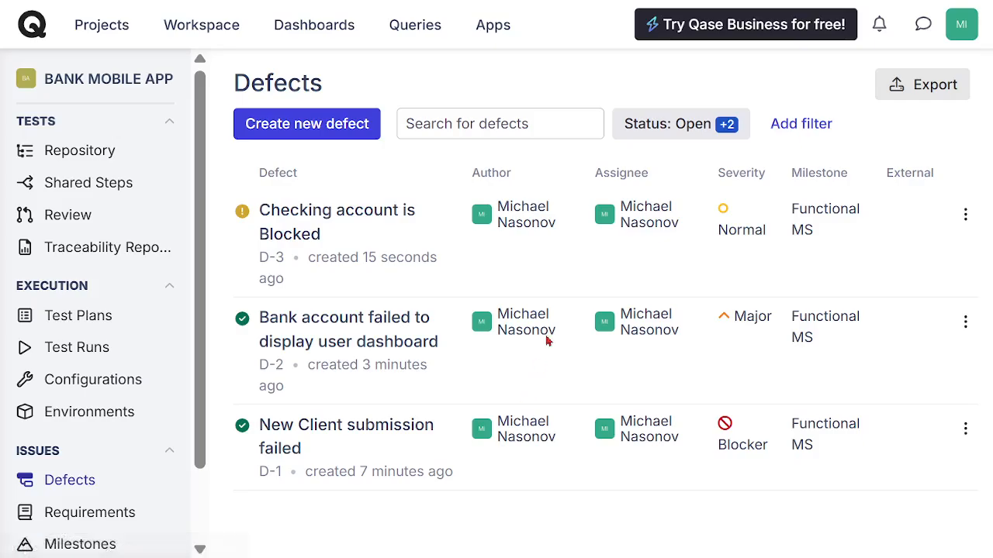
left_click(309, 222)
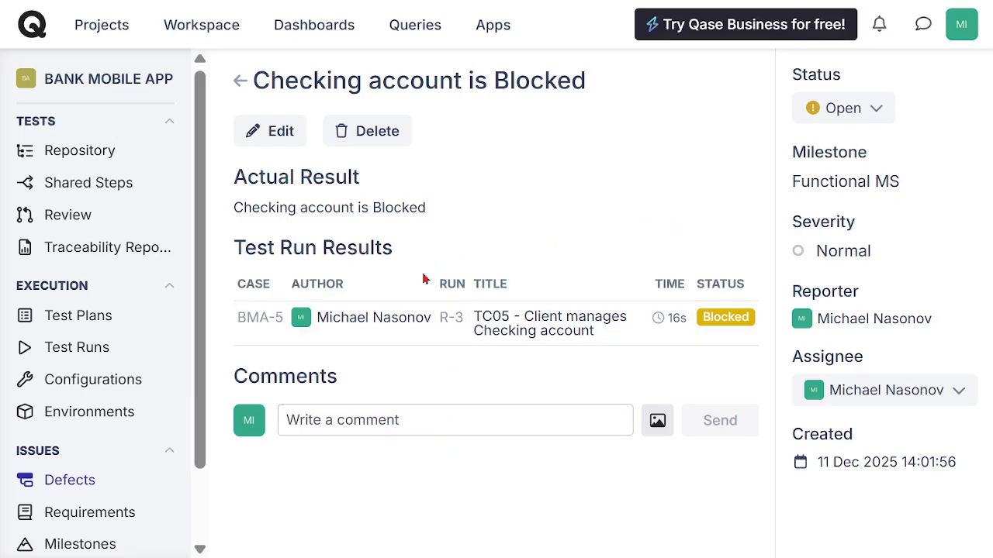
left_click(874, 110)
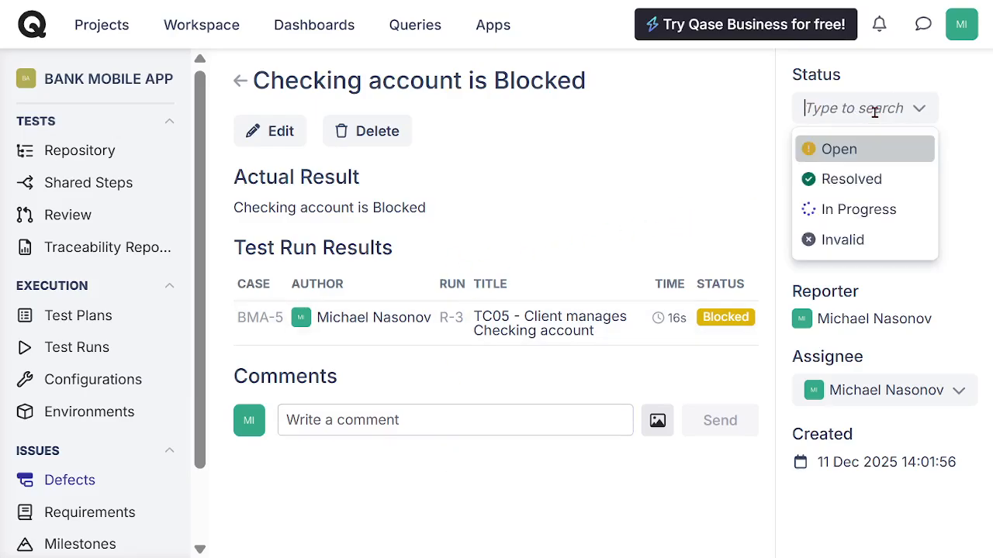
left_click(873, 211)
left_click(677, 343)
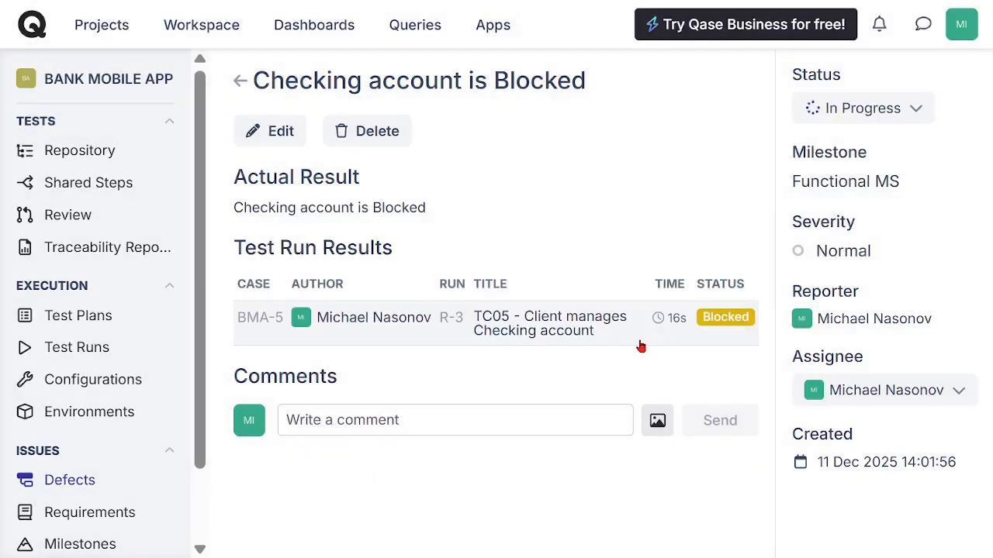
Step: Reopen the "Checking account is Blocked" defect from the defects list and set its status to Resolved, confirming the change
left_click(46, 482)
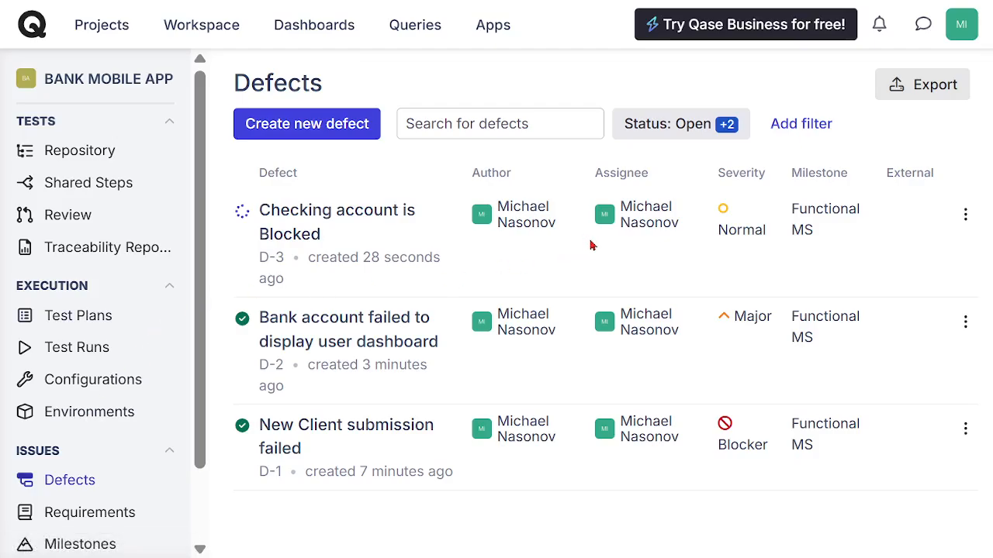
left_click(301, 222)
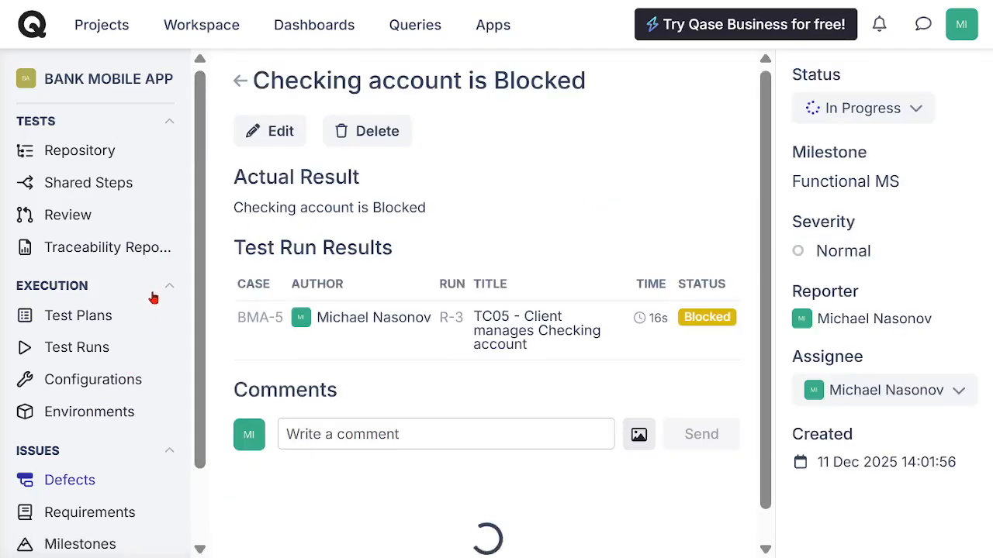
left_click(917, 110)
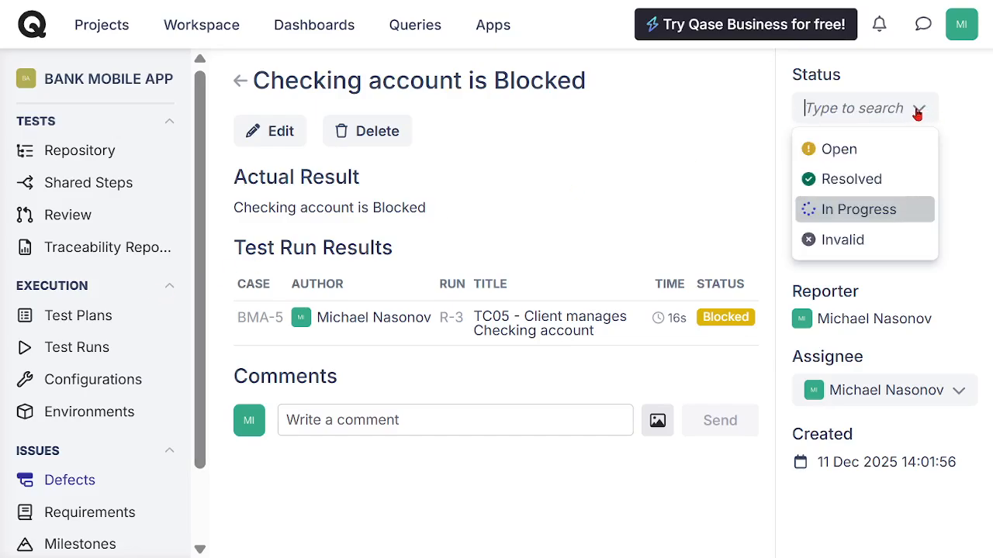
left_click(871, 179)
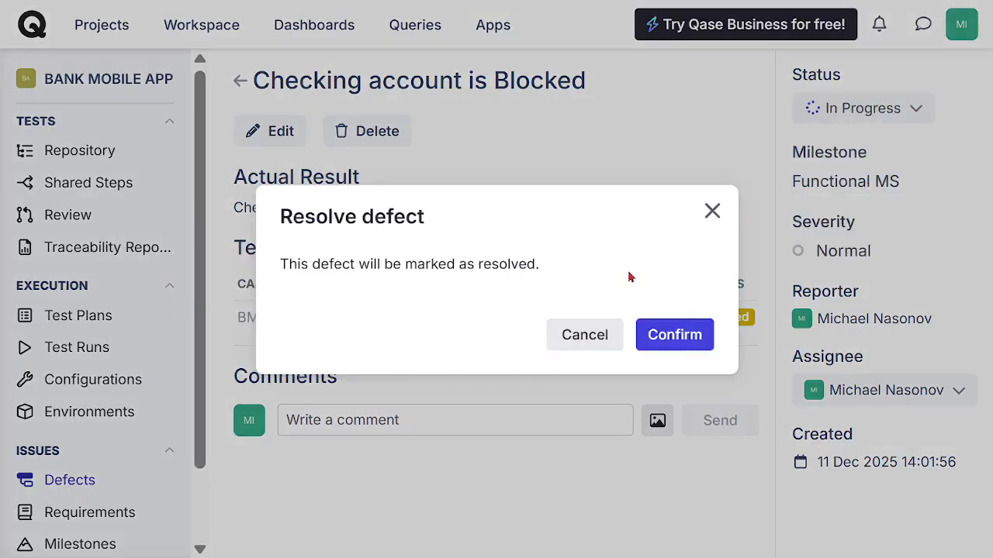
left_click(684, 344)
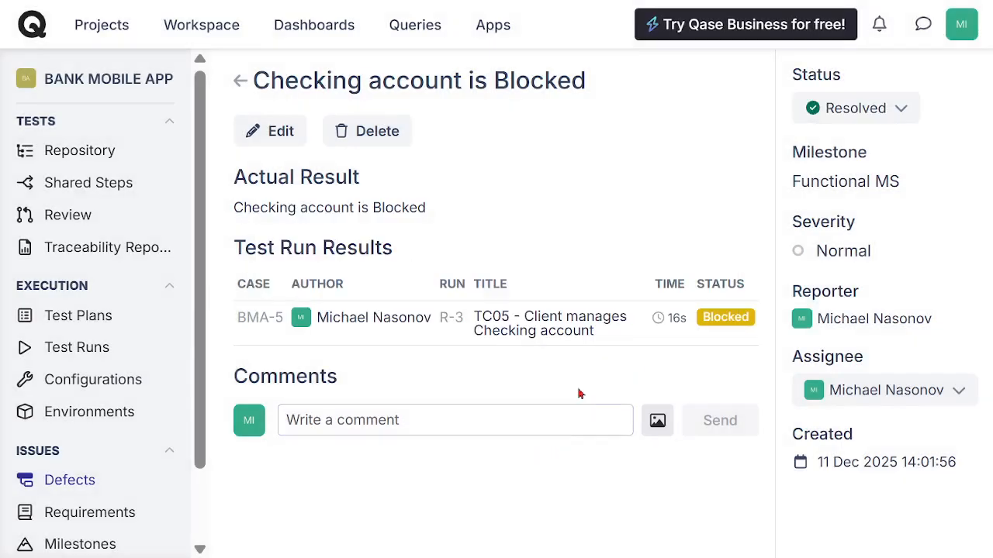
Step: Check the statuses in the defects list and go back to the project's test runs
left_click(77, 484)
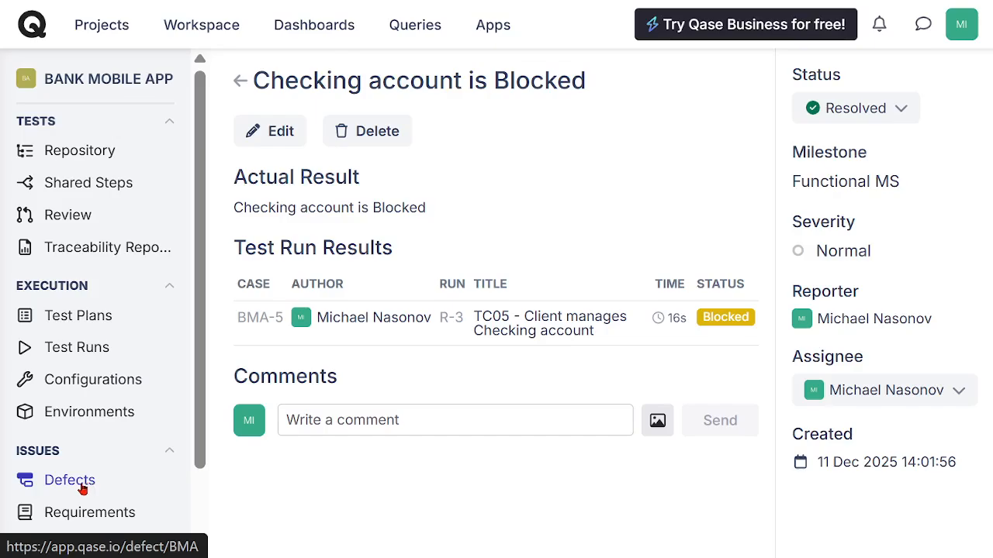
left_click(81, 485)
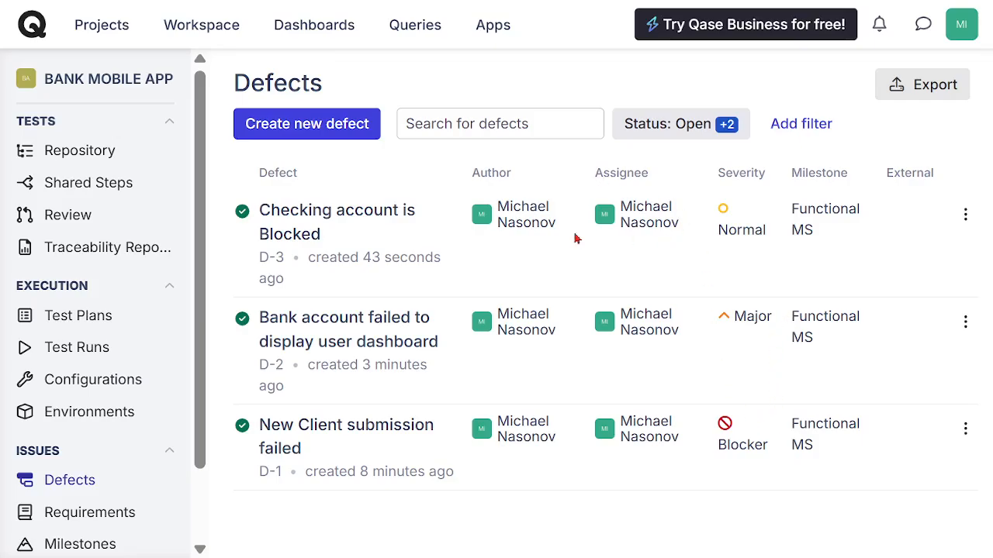
left_click(53, 351)
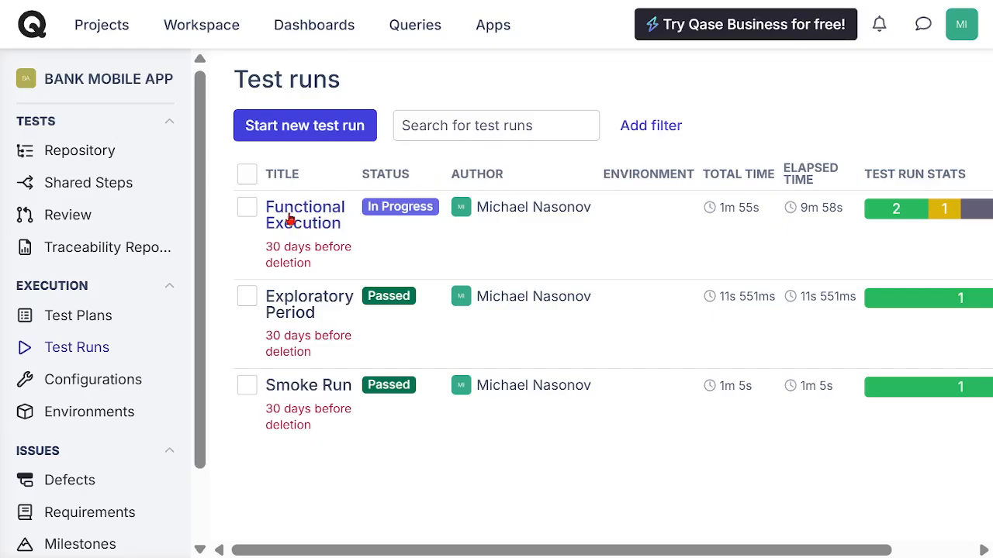
Step: Open the Functional Execution test run and open the blocked TC05 case from its Functional TS suite
left_click(292, 221)
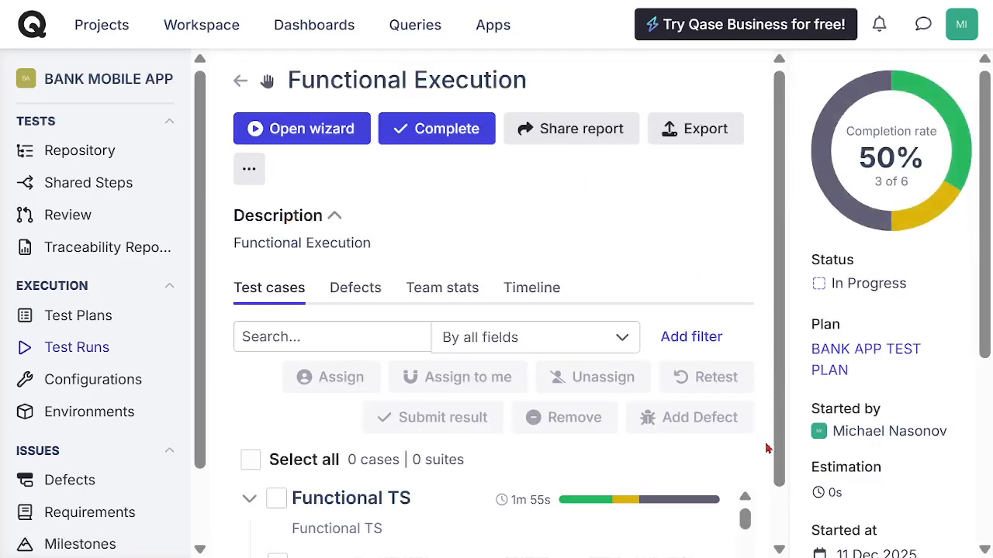
left_click_drag(779, 445, 783, 508)
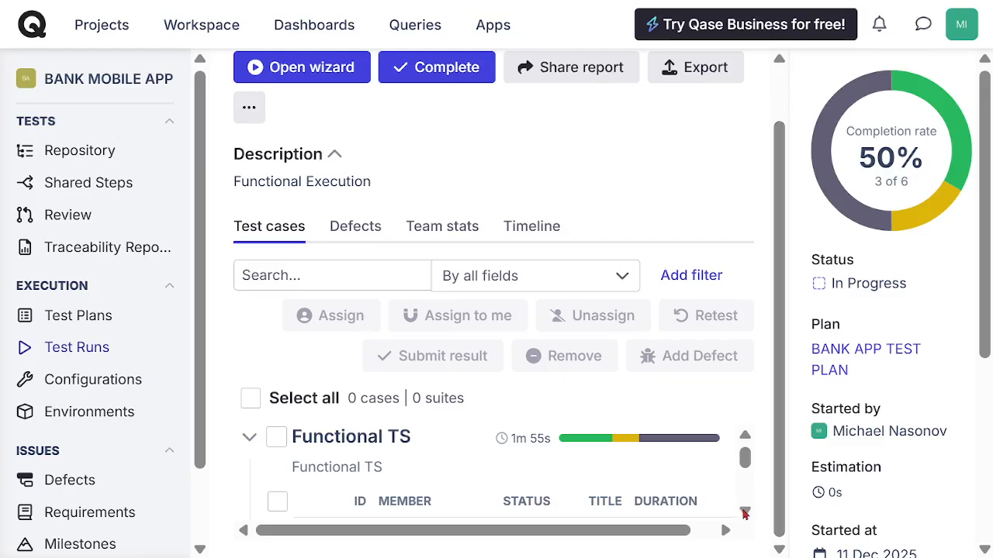
left_click(744, 512)
left_click(745, 511)
left_click(745, 511)
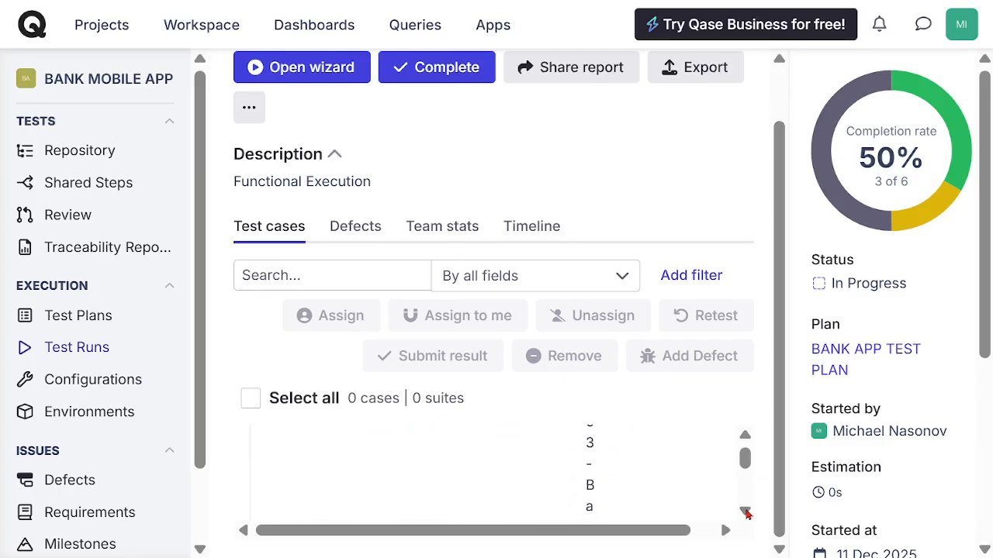
left_click(745, 511)
left_click(745, 511)
left_click(745, 511)
left_click(746, 511)
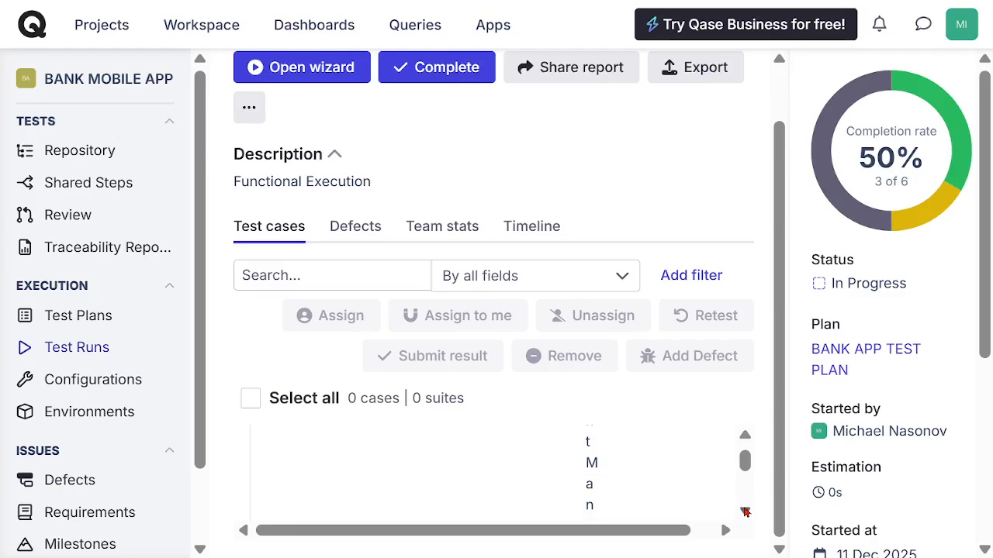
left_click(746, 511)
left_click(745, 511)
left_click(746, 511)
left_click(745, 511)
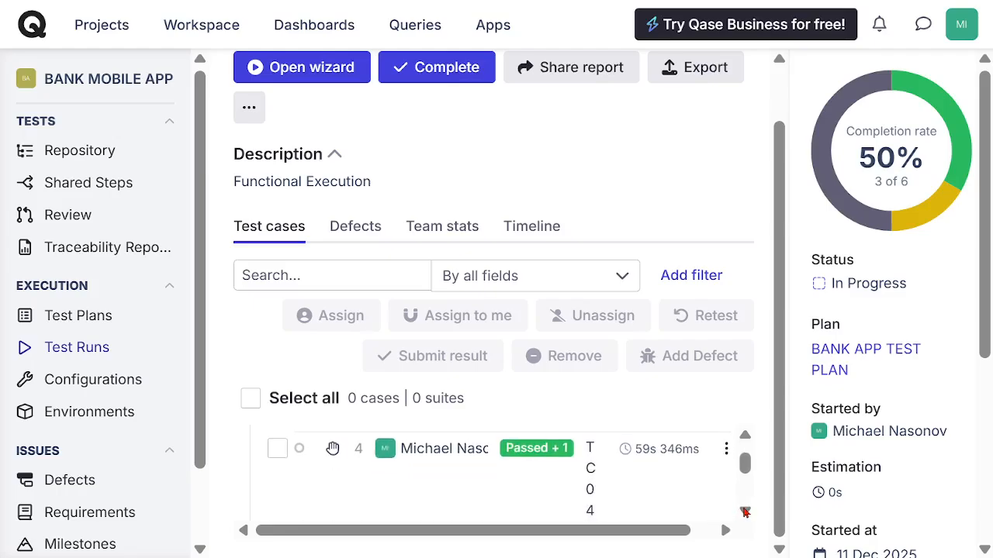
left_click(746, 511)
left_click(745, 511)
left_click(746, 512)
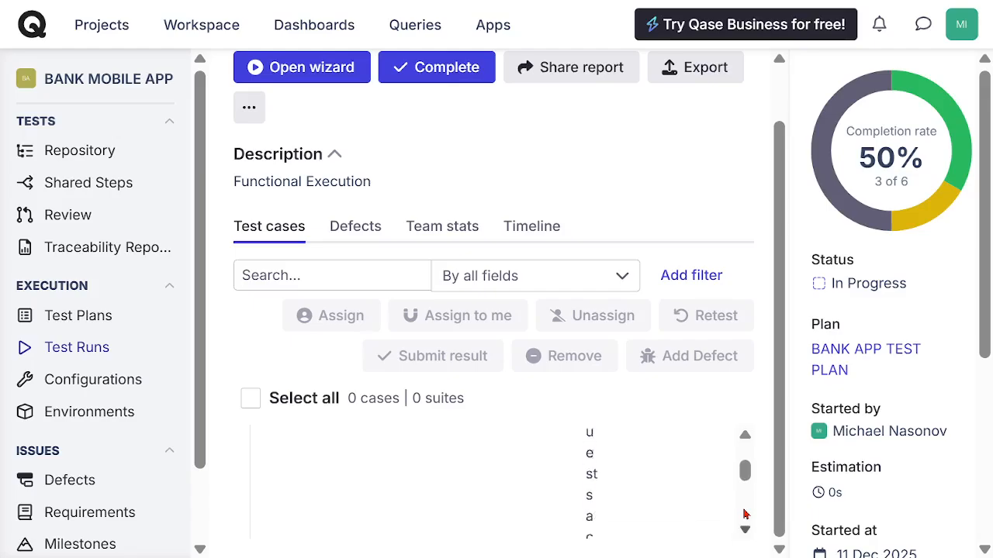
left_click(745, 512)
left_click(745, 511)
left_click(744, 514)
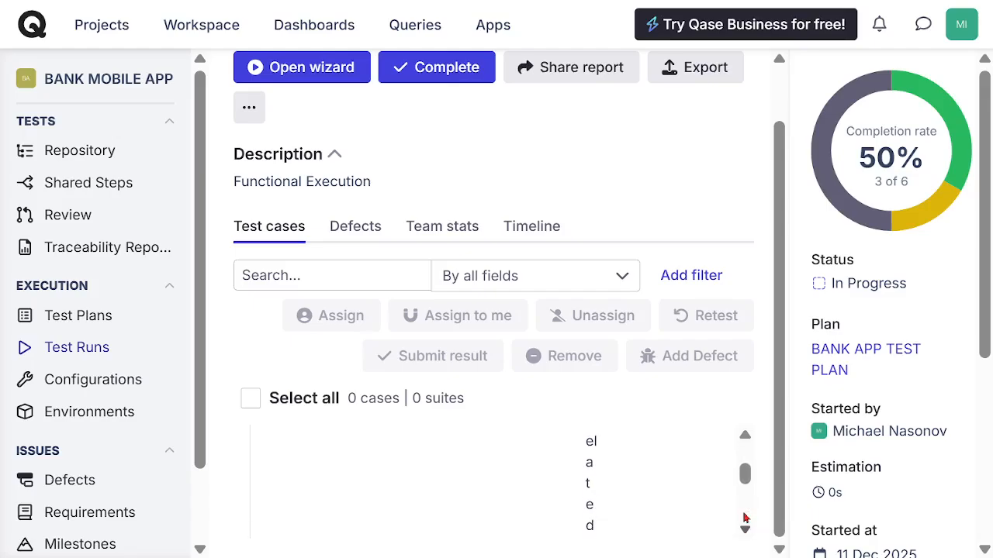
left_click(744, 513)
left_click(745, 514)
left_click(746, 517)
left_click(745, 519)
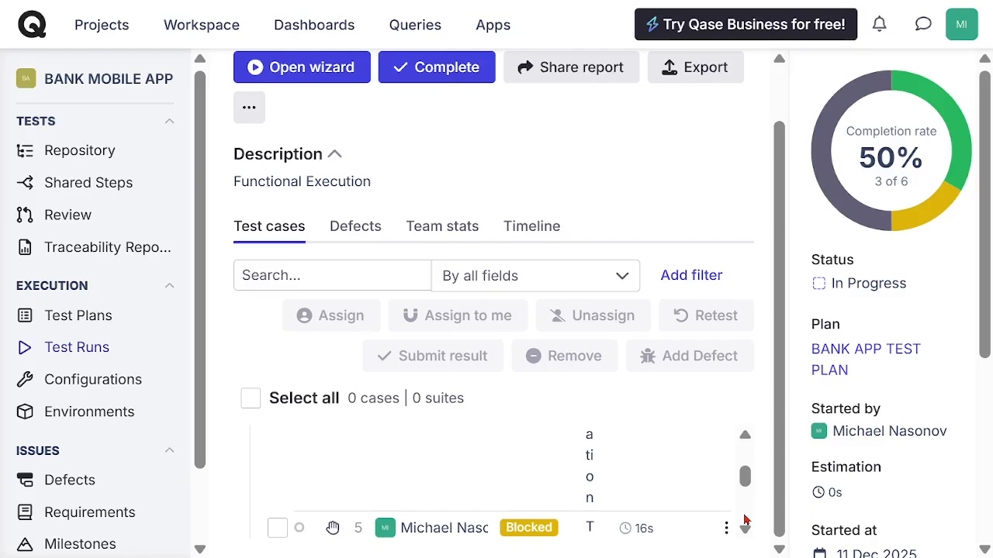
left_click(747, 524)
left_click(524, 440)
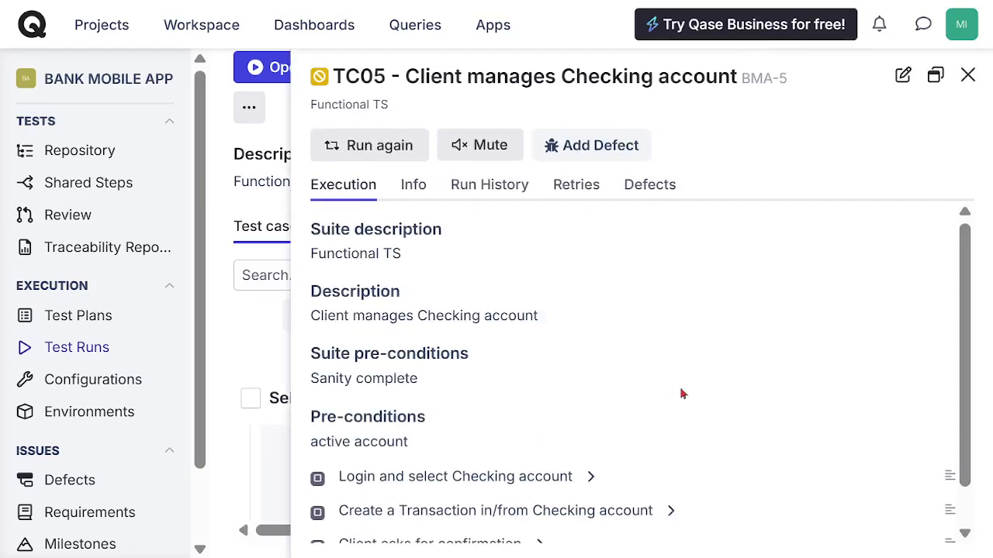
Step: Run the TC05 Checking account case again with the result Passed and close the case pane
left_click(362, 147)
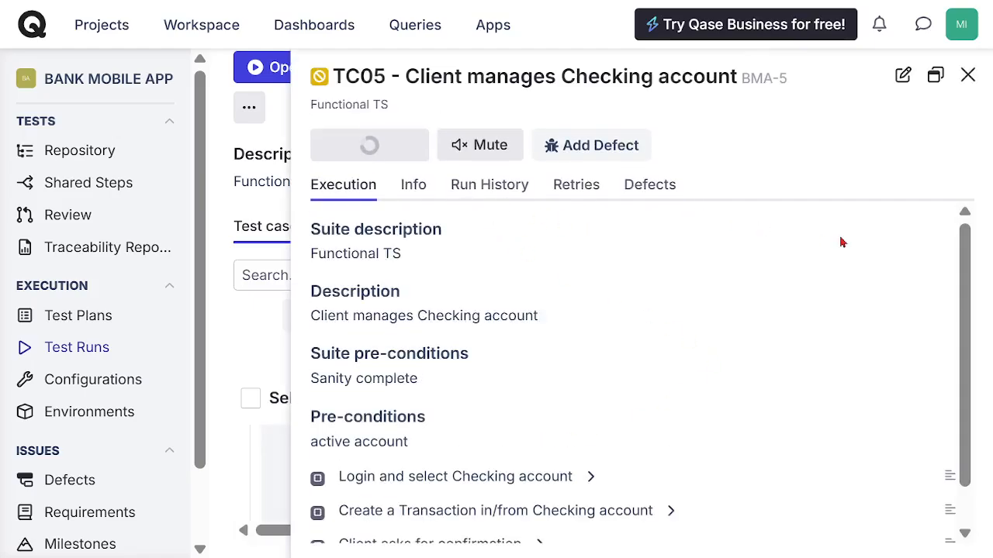
left_click(355, 239)
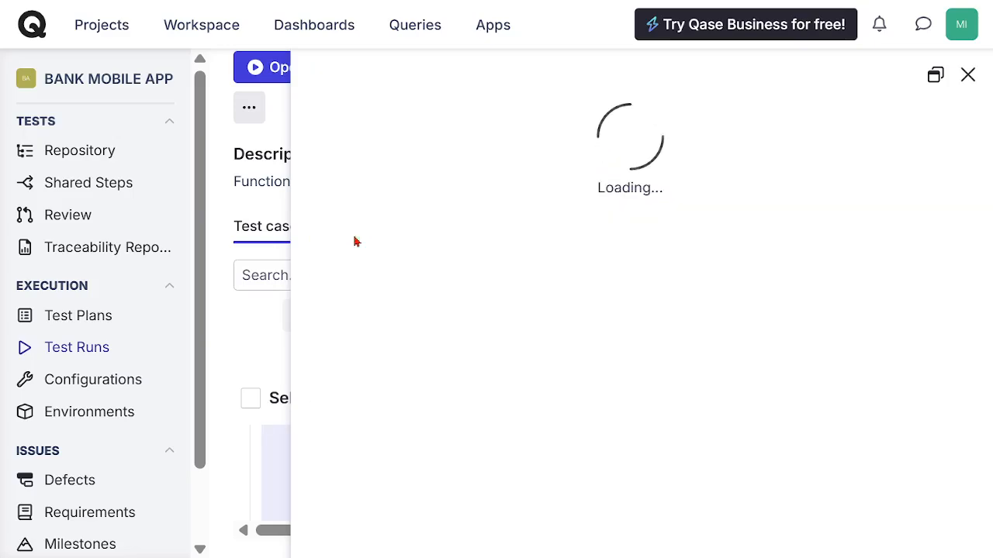
left_click(356, 232)
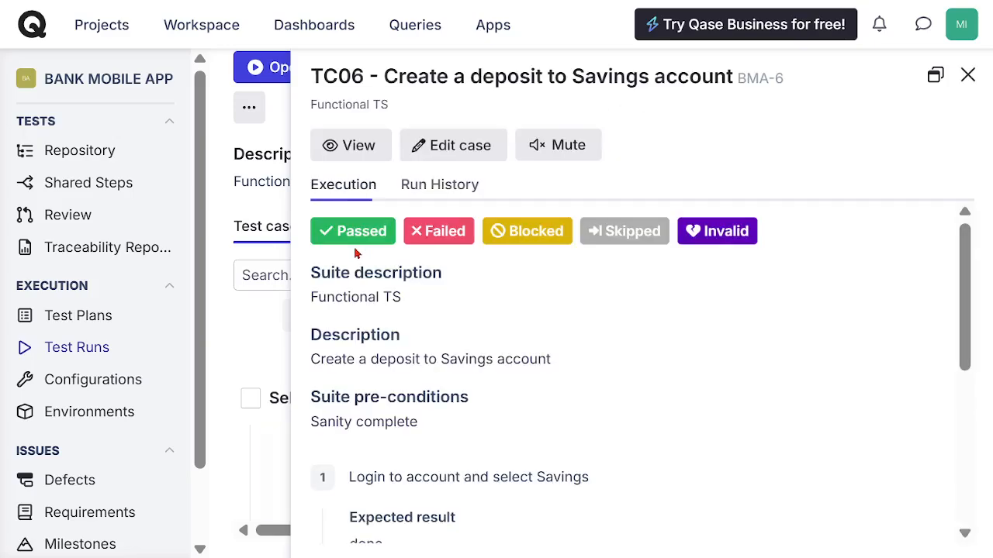
left_click(968, 76)
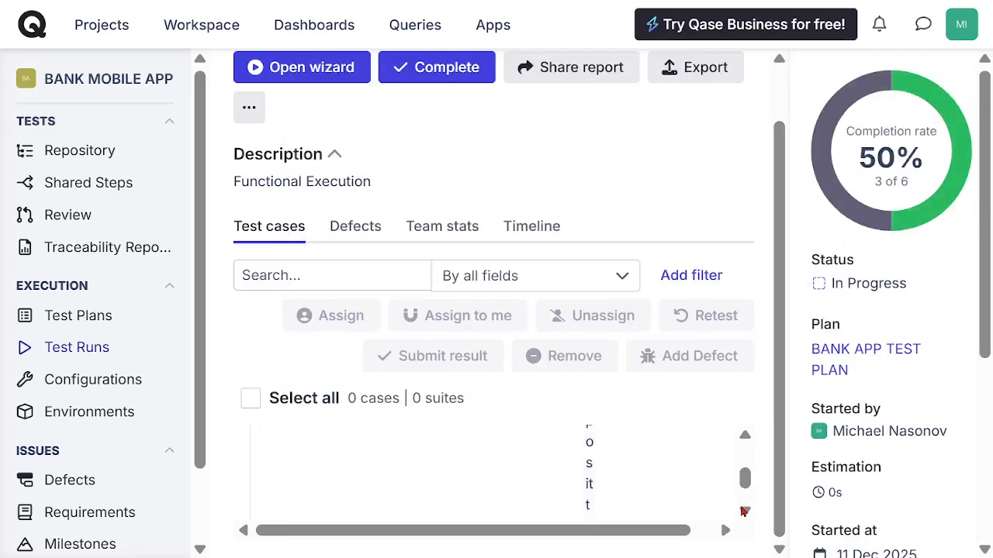
Step: Open the untested TC07 loan application case from the Functional TS suite
left_click(744, 510)
left_click(744, 510)
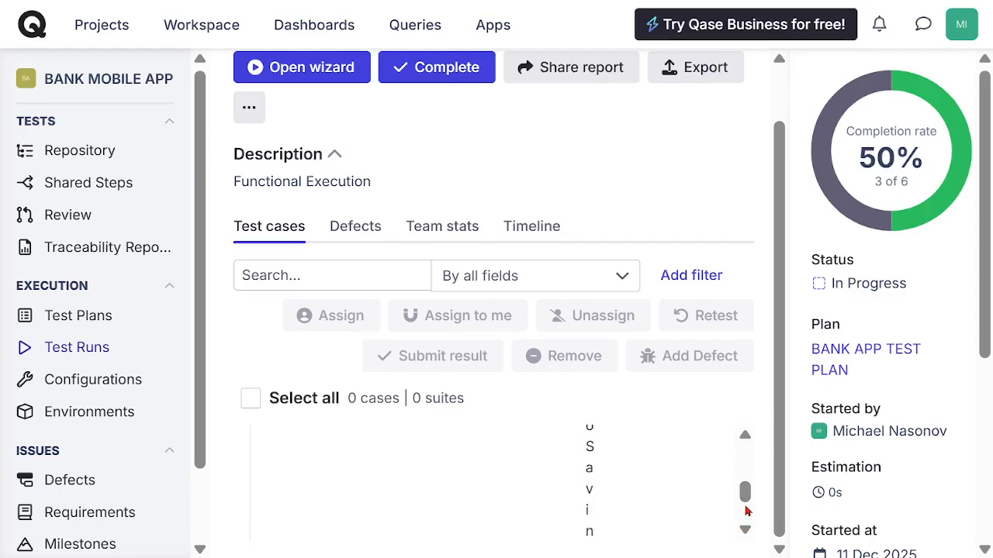
left_click(745, 510)
left_click(745, 511)
left_click(745, 511)
left_click(745, 511)
left_click(745, 511)
left_click(745, 511)
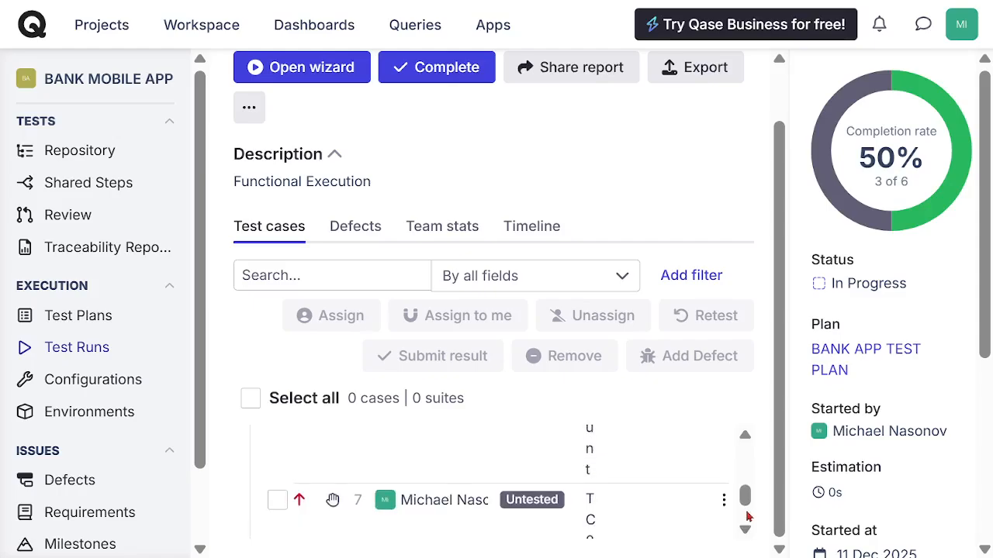
left_click(547, 505)
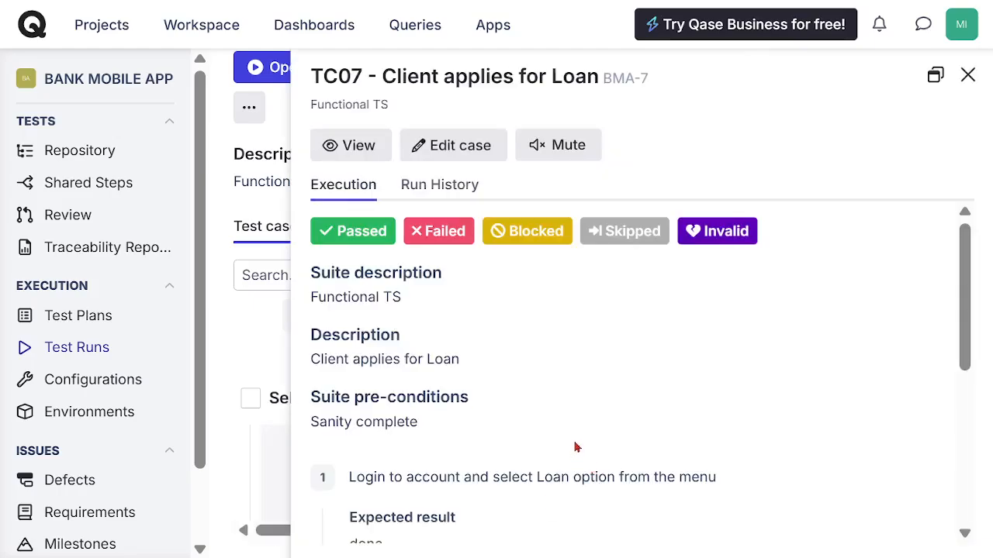
Step: Bring up the Invalid result form for TC07, cancel it, and mark the case as Passed instead, closing the case pane
left_click(725, 232)
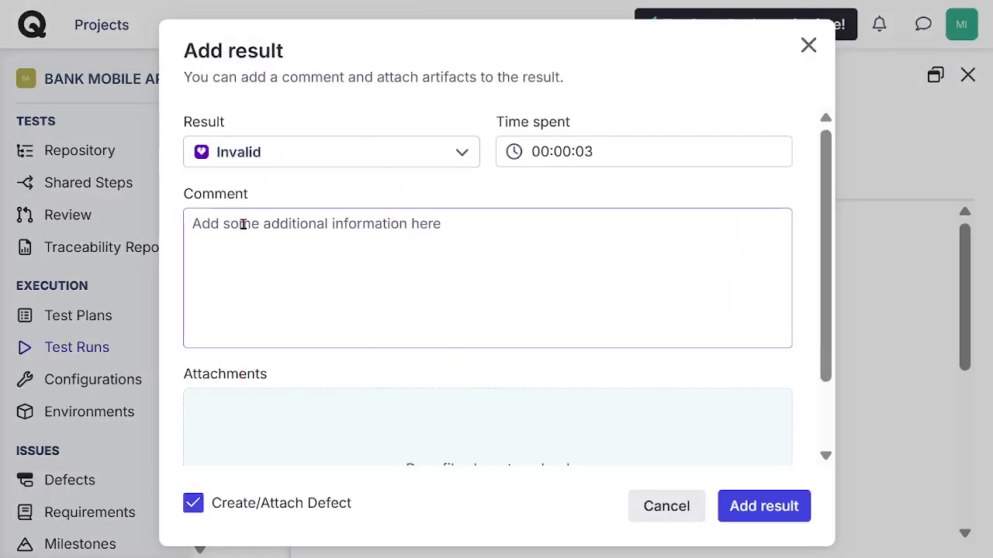
left_click(674, 508)
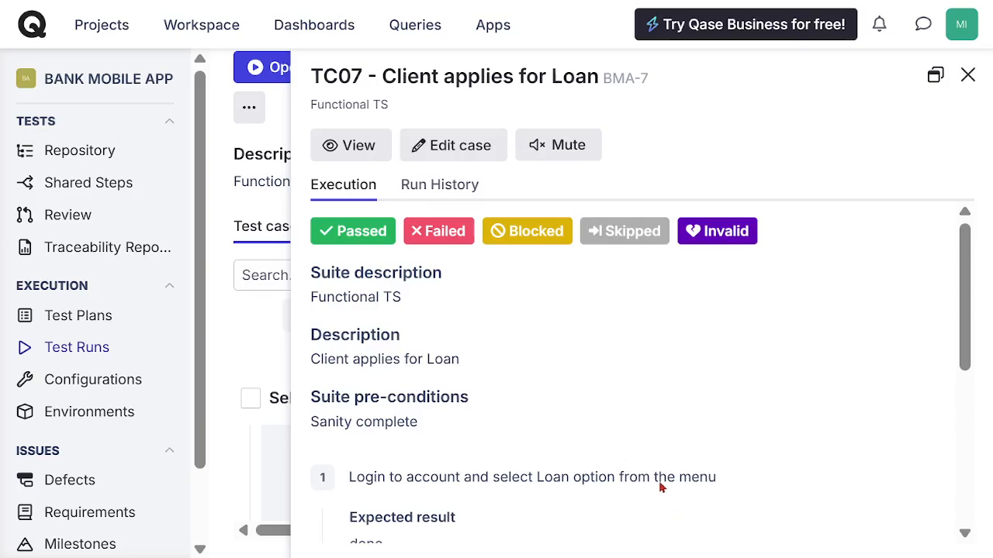
left_click(368, 240)
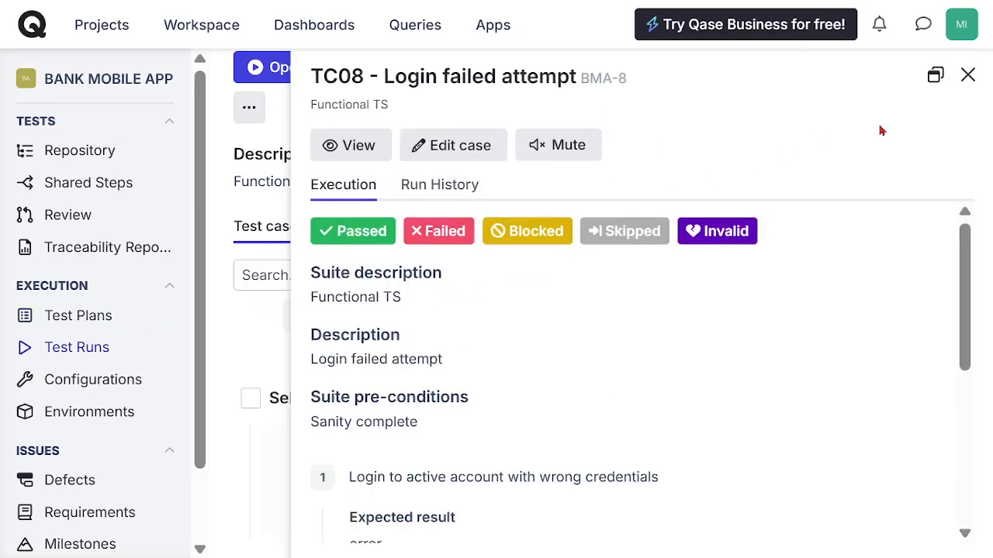
left_click(968, 77)
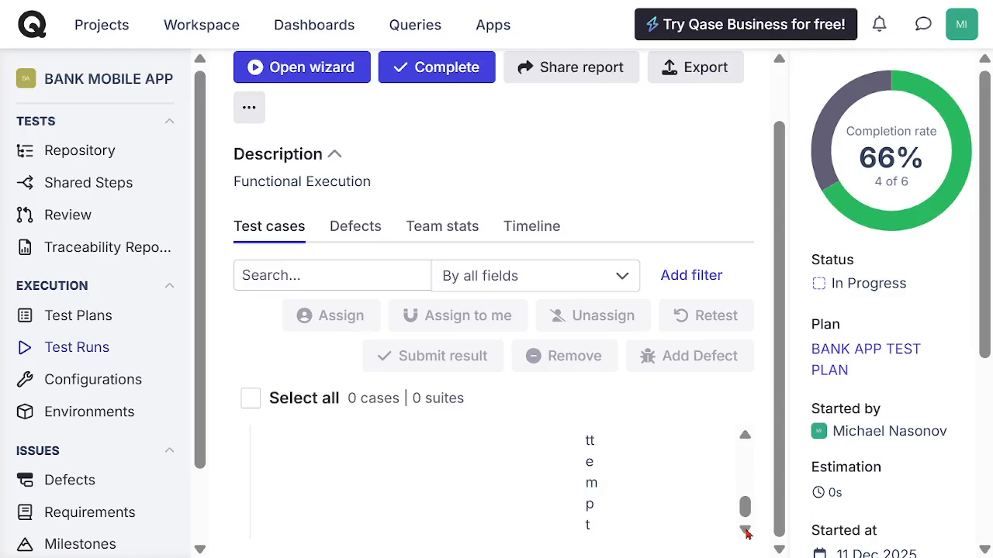
Step: Open the untested TC06 savings deposit case from the Functional TS suite, mark it as Passed and close the case pane
scroll(747, 518, "up", 10)
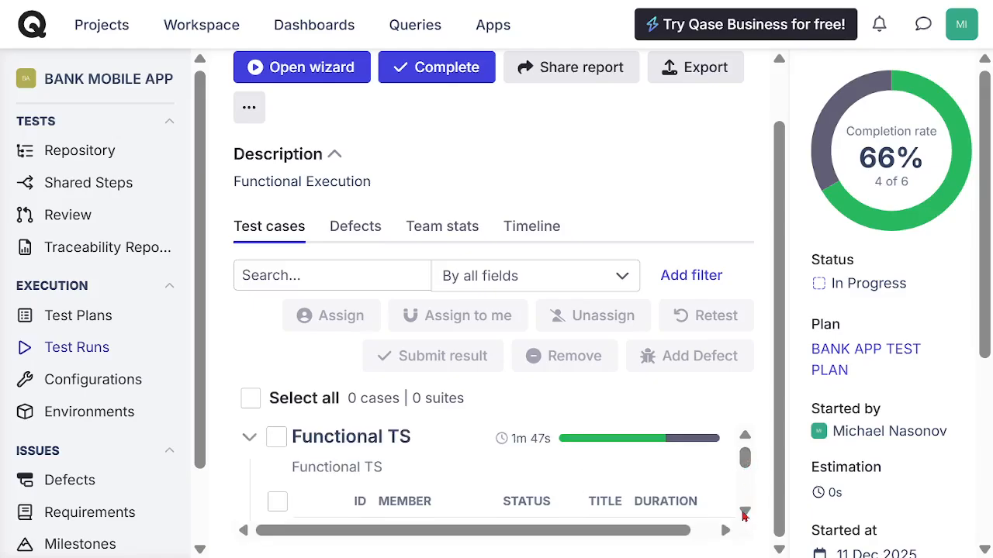
left_click(744, 514)
left_click(745, 514)
left_click(745, 514)
left_click(745, 514)
left_click(745, 514)
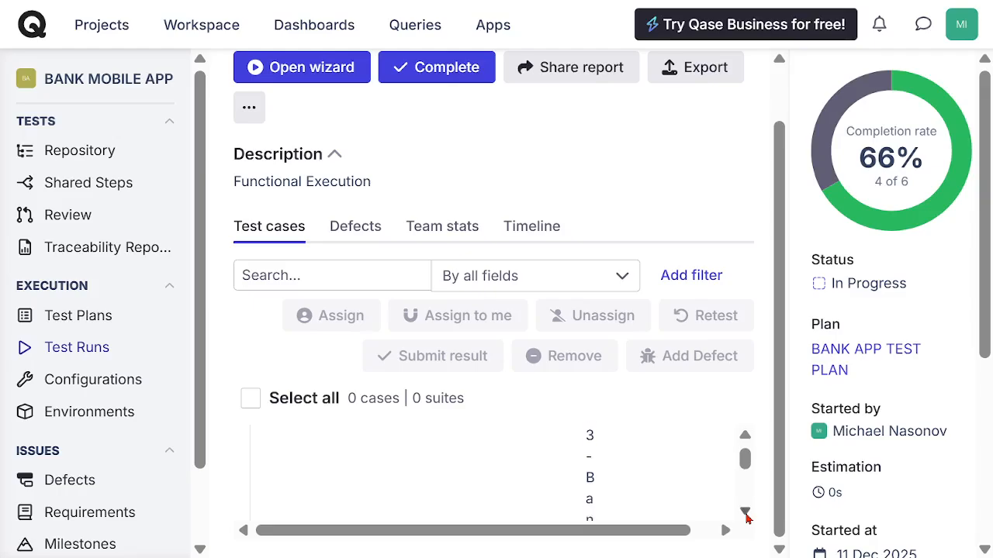
left_click(745, 514)
left_click(745, 514)
left_click(745, 514)
left_click(745, 514)
left_click(745, 514)
left_click(746, 514)
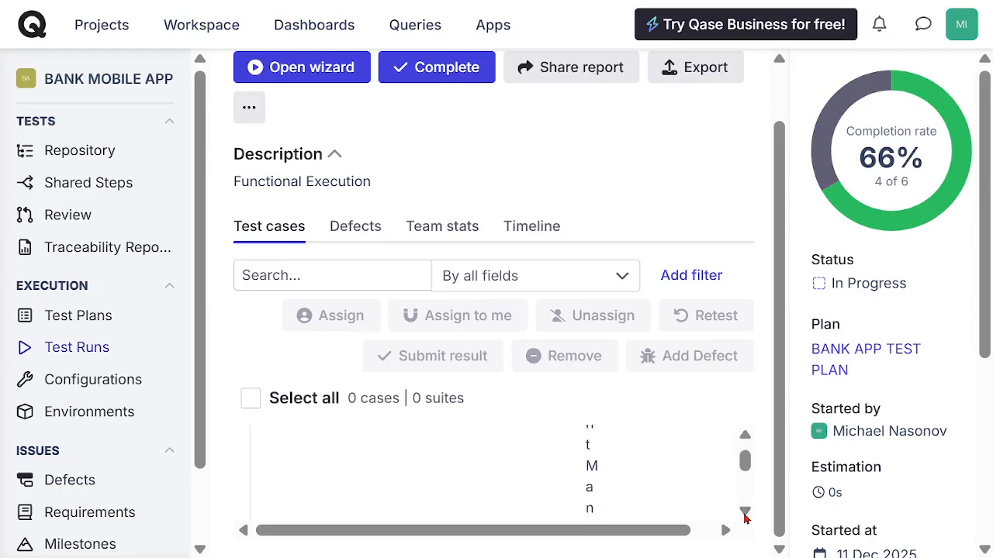
left_click(745, 514)
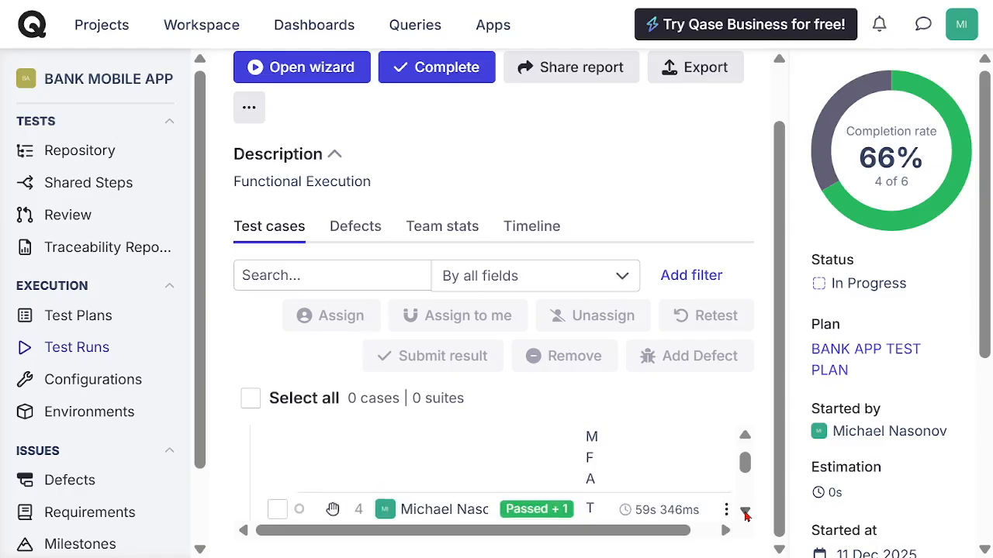
left_click(745, 514)
left_click(745, 514)
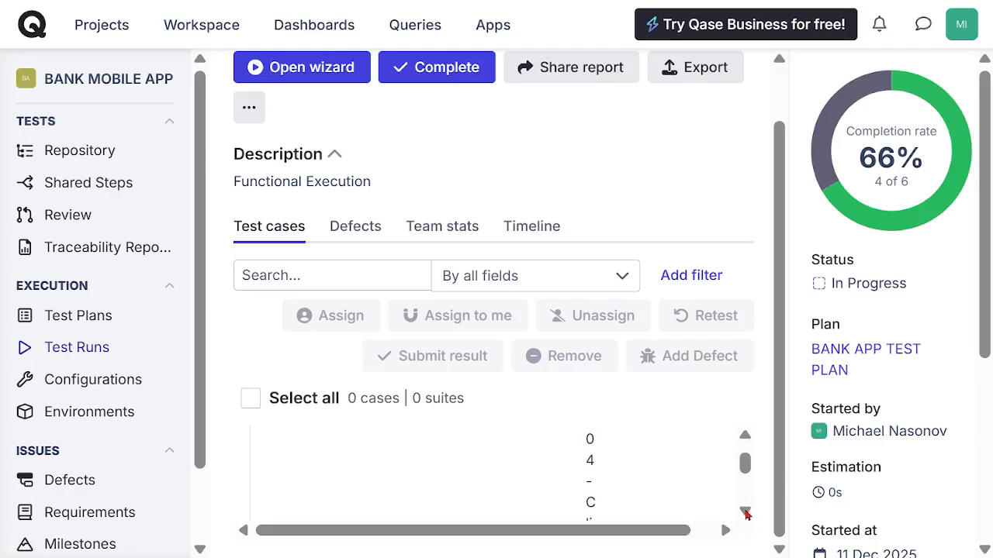
left_click(746, 514)
left_click(746, 514)
left_click(746, 515)
left_click(745, 514)
left_click(745, 514)
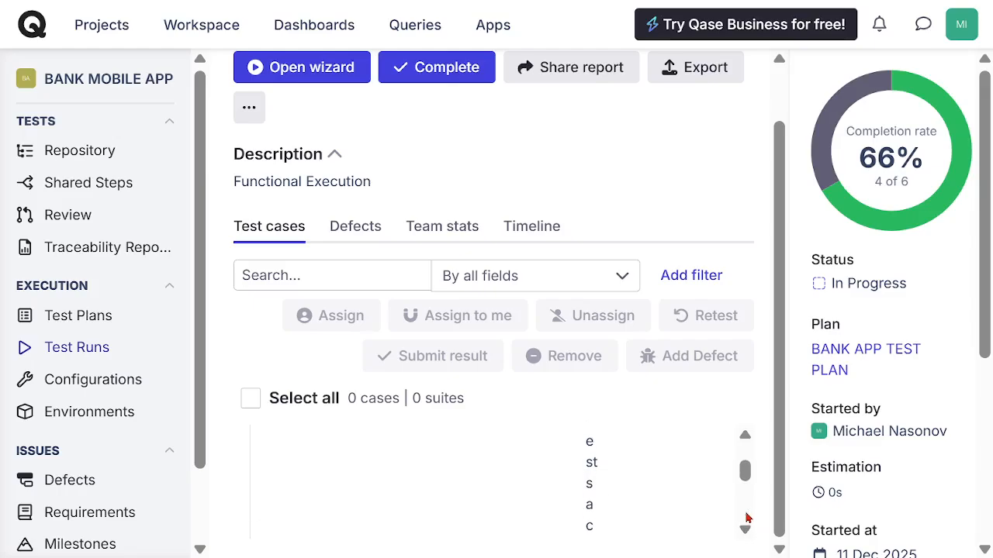
left_click(745, 515)
left_click(745, 514)
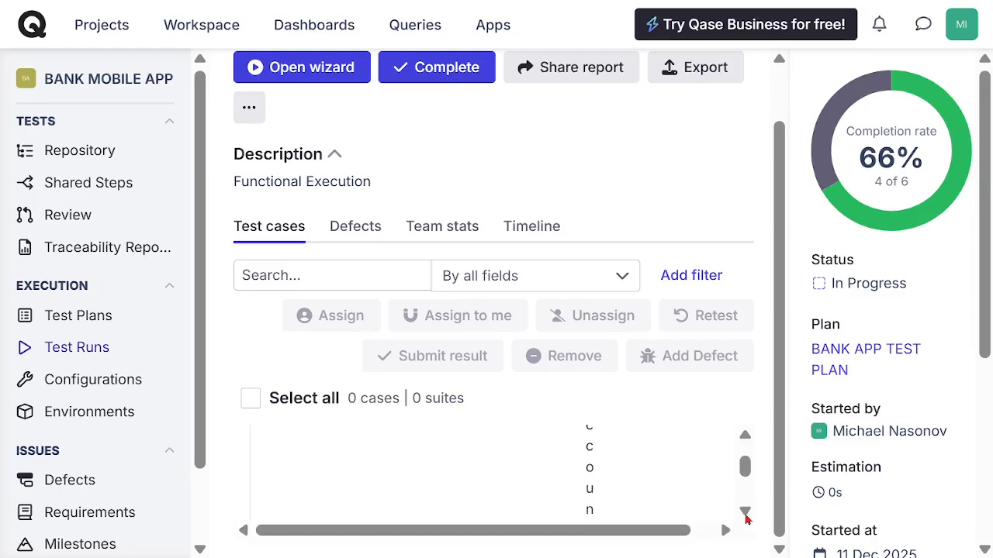
left_click(745, 514)
left_click(746, 514)
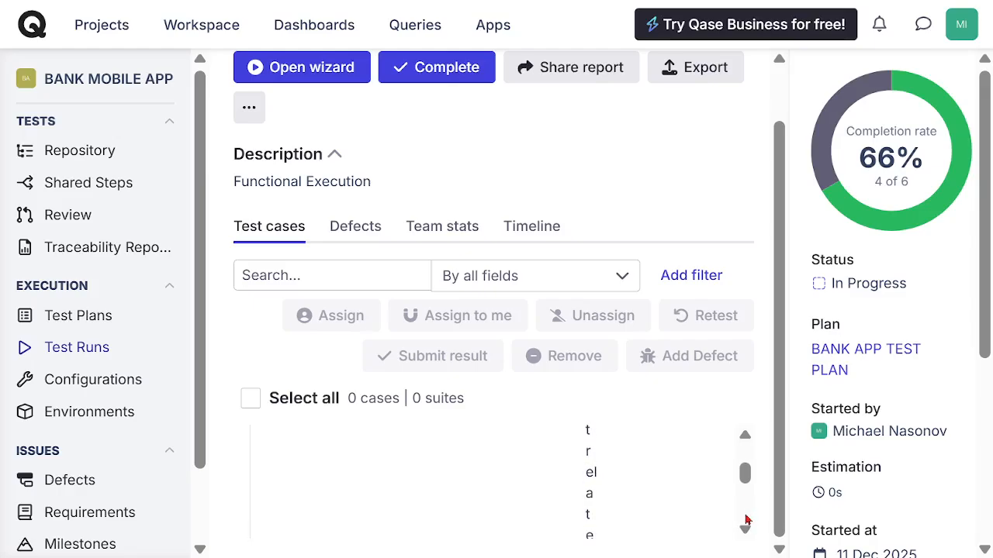
left_click(745, 514)
left_click(745, 515)
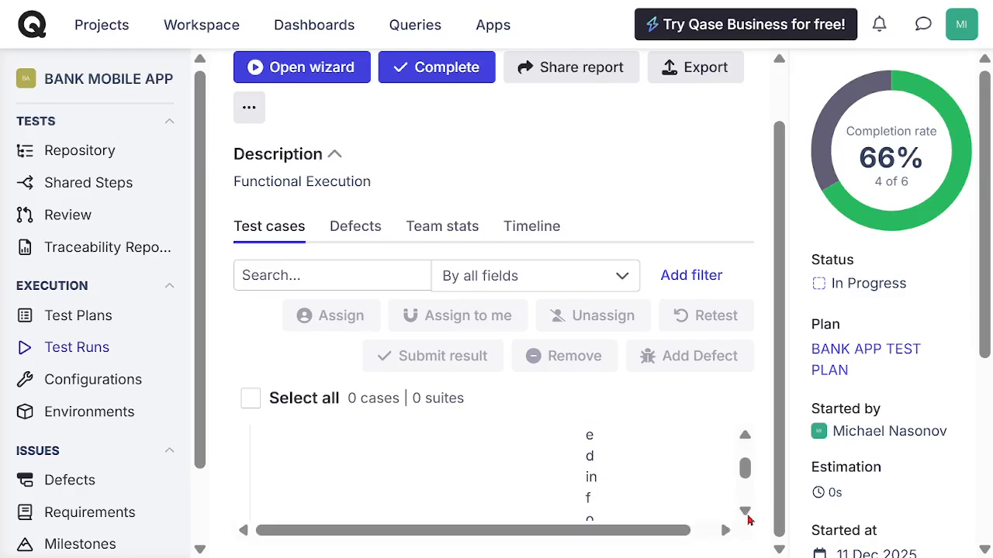
left_click(745, 515)
left_click(746, 516)
left_click(746, 517)
left_click(747, 518)
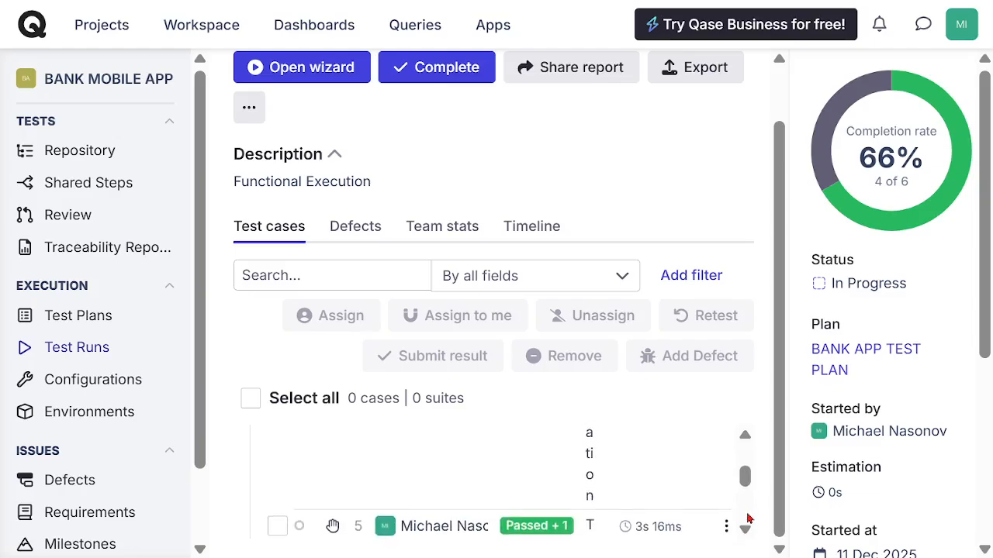
left_click(746, 515)
left_click(746, 516)
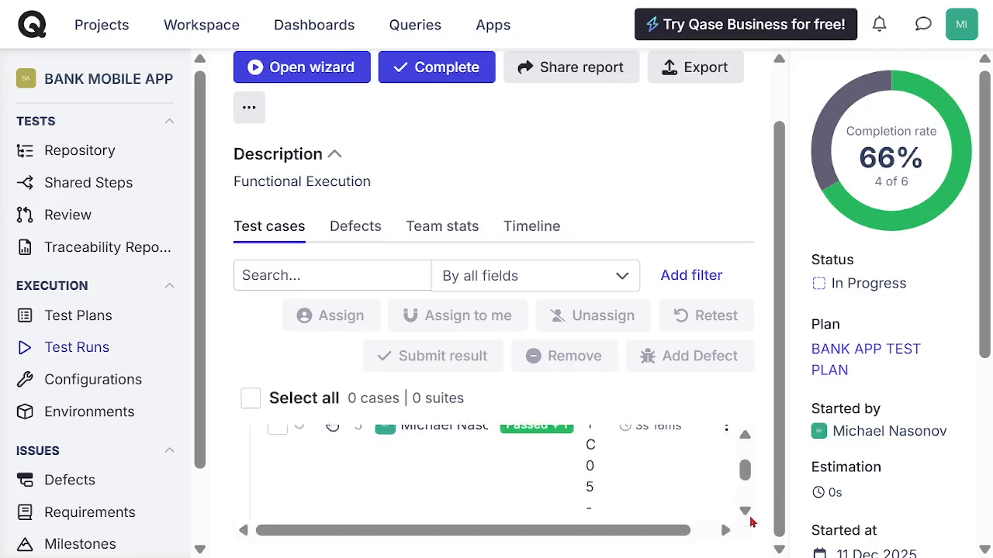
left_click(746, 515)
left_click(746, 516)
left_click(746, 516)
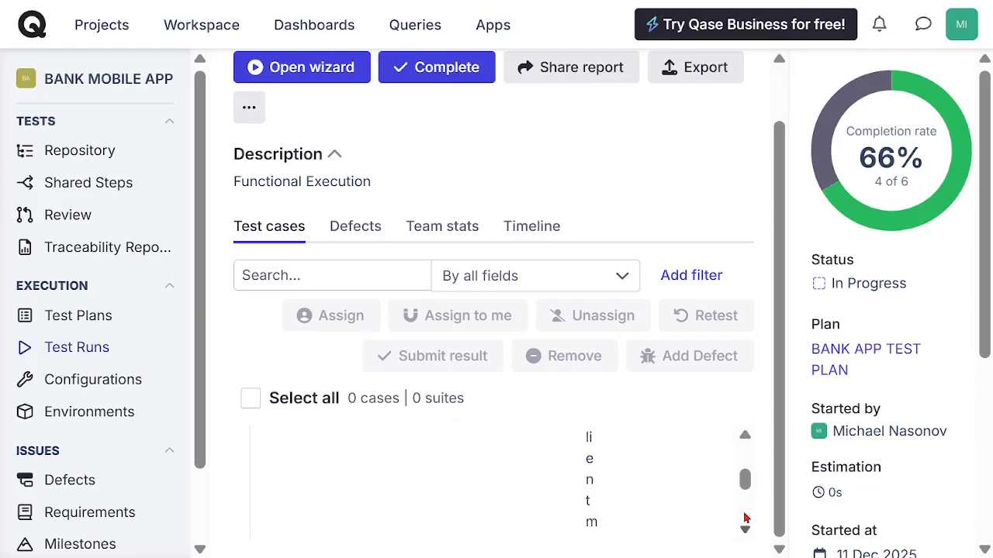
left_click(746, 518)
left_click(746, 528)
left_click(745, 528)
left_click(745, 528)
left_click(745, 528)
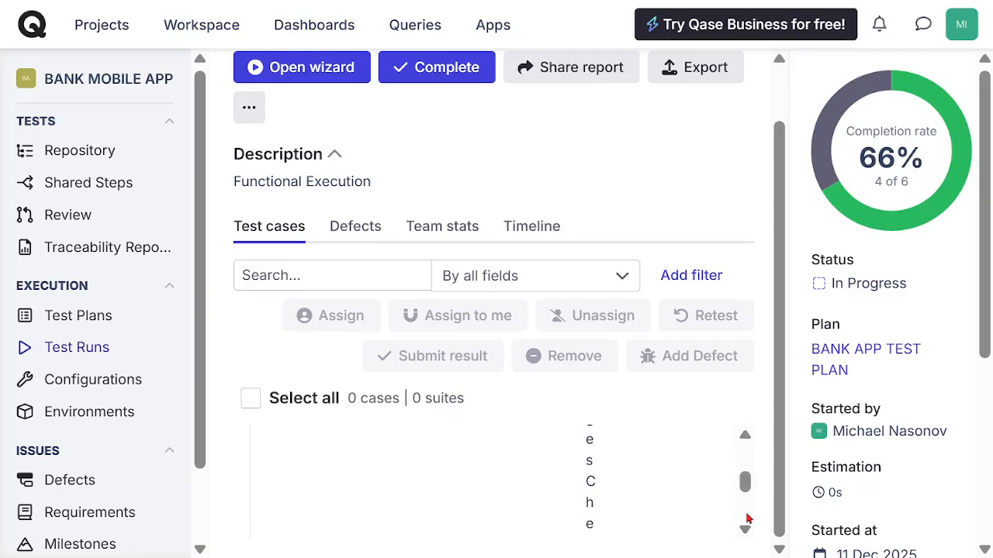
left_click(745, 528)
left_click(746, 516)
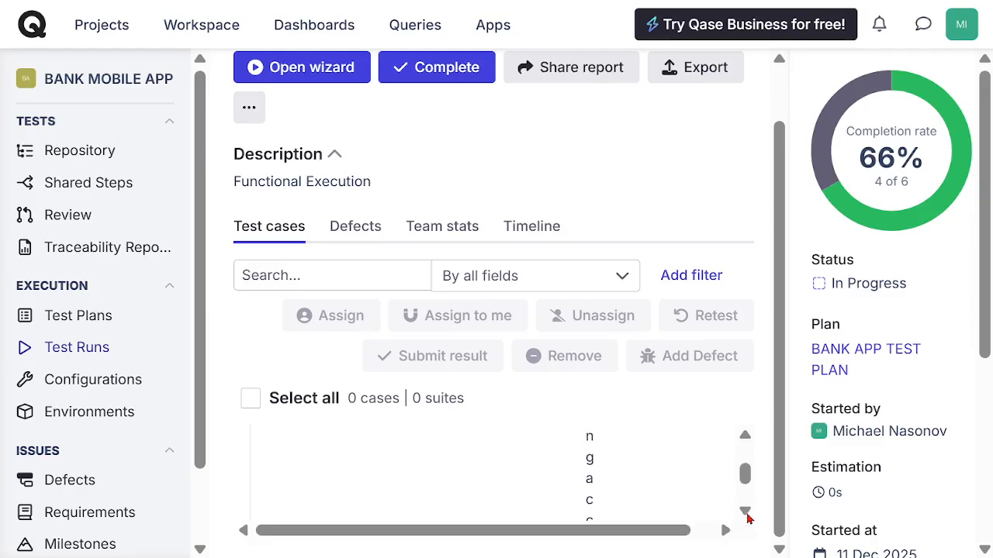
left_click(746, 516)
left_click(746, 519)
left_click(746, 519)
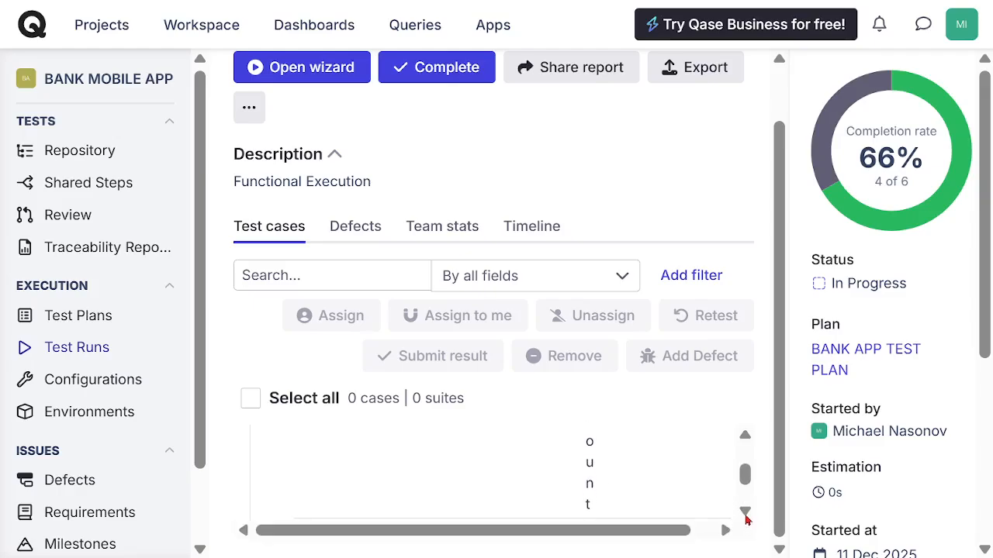
left_click(745, 439)
left_click(746, 439)
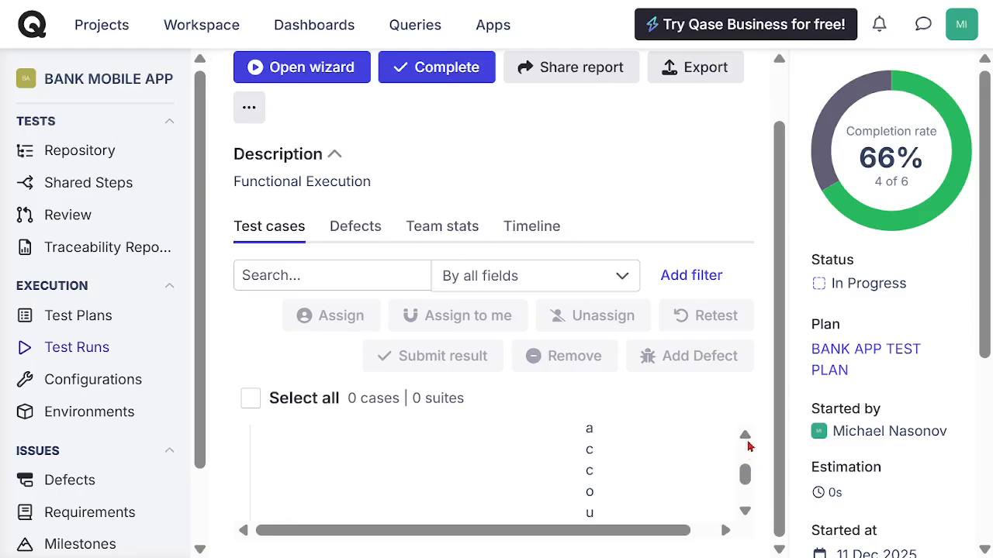
left_click(745, 439)
left_click(746, 444)
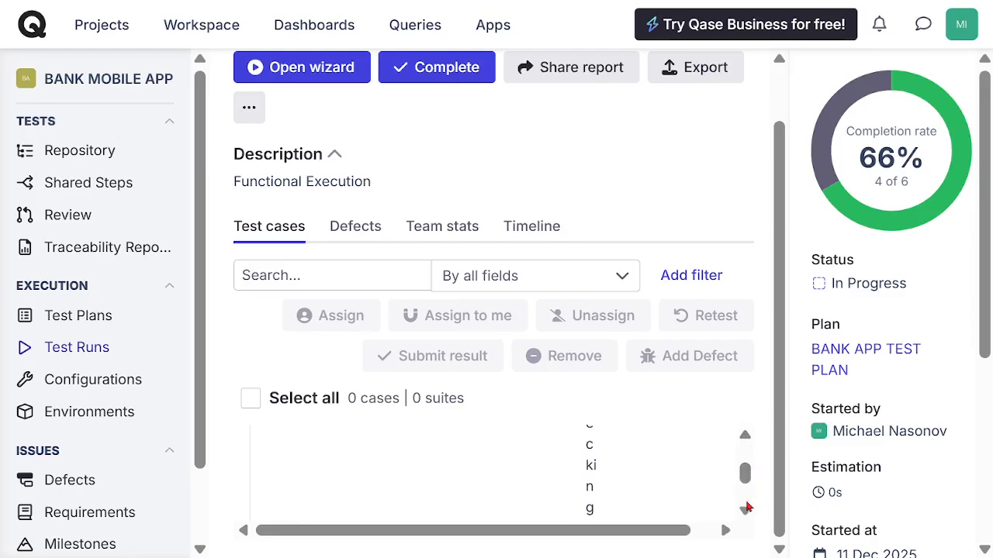
left_click(745, 512)
left_click(745, 511)
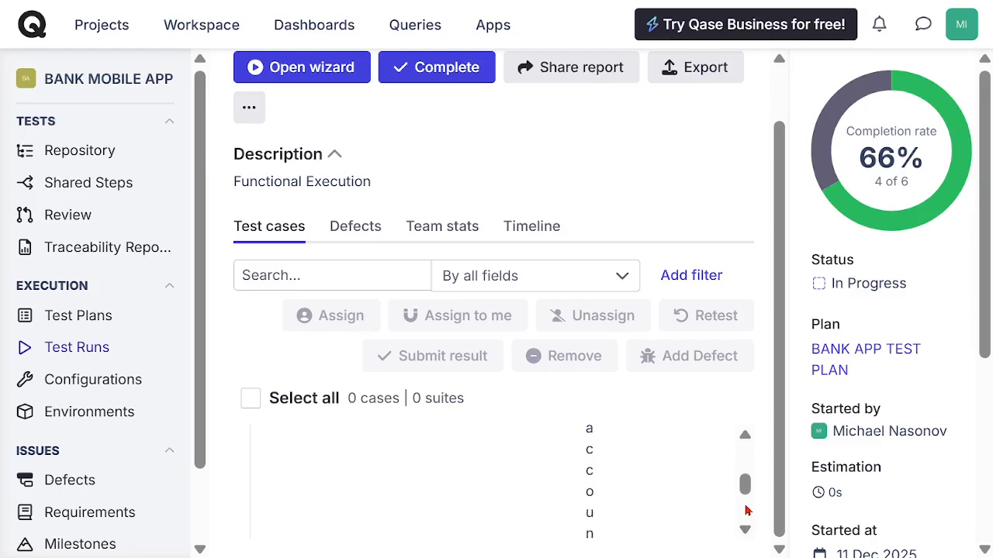
left_click(746, 511)
left_click(746, 511)
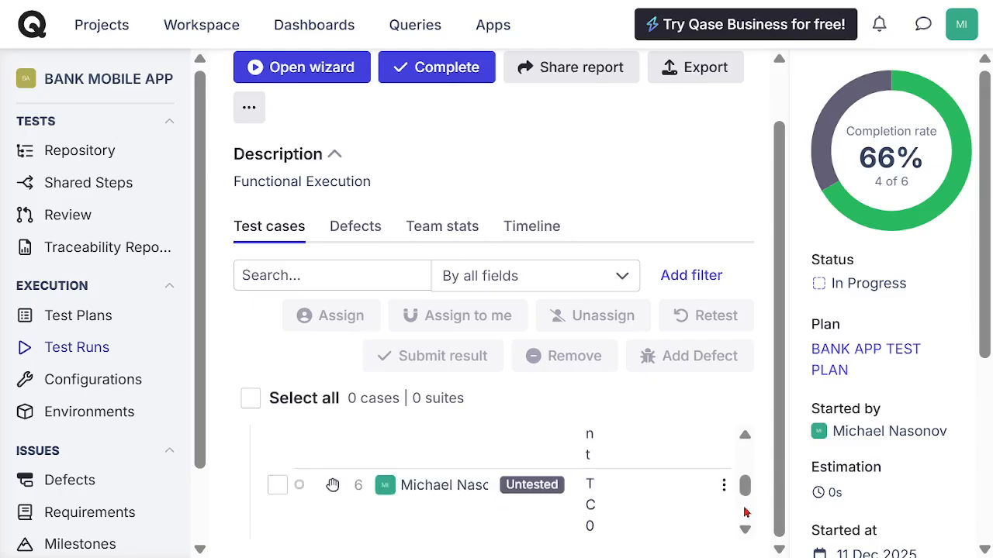
left_click(531, 497)
left_click(354, 235)
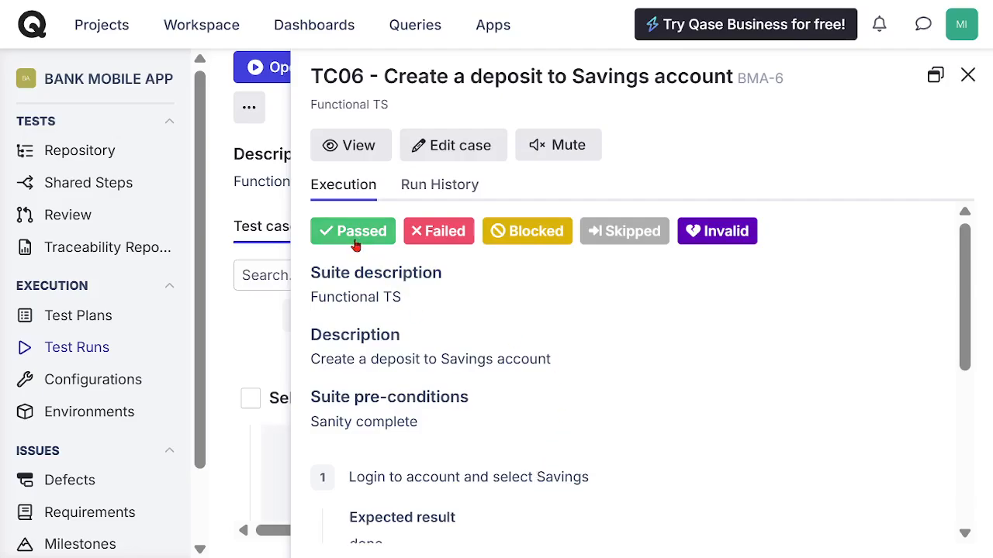
left_click(967, 78)
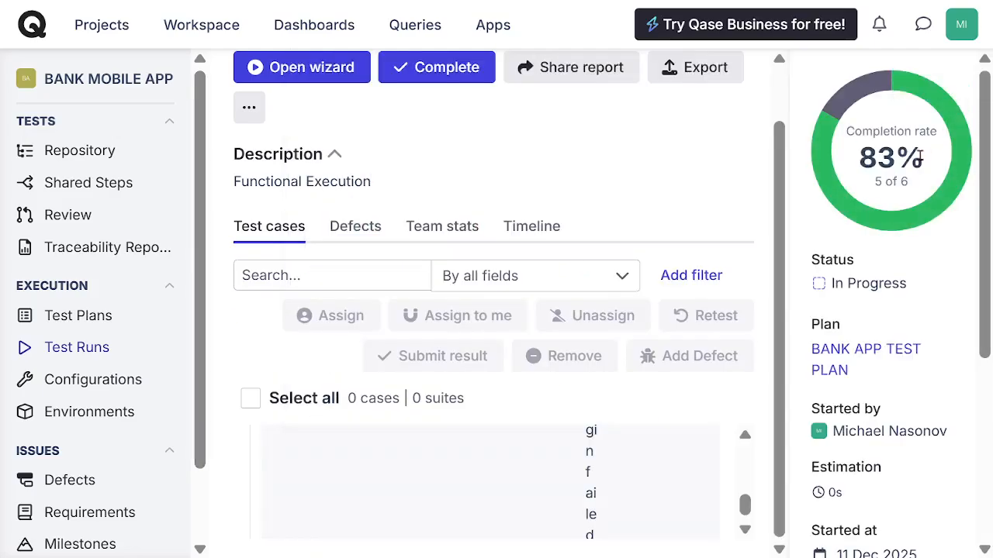
Step: Open the untested TC08 Login failed attempt case from the Functional TS suite and mark it as Passed
left_click(745, 530)
left_click(745, 530)
left_click(744, 531)
left_click(743, 531)
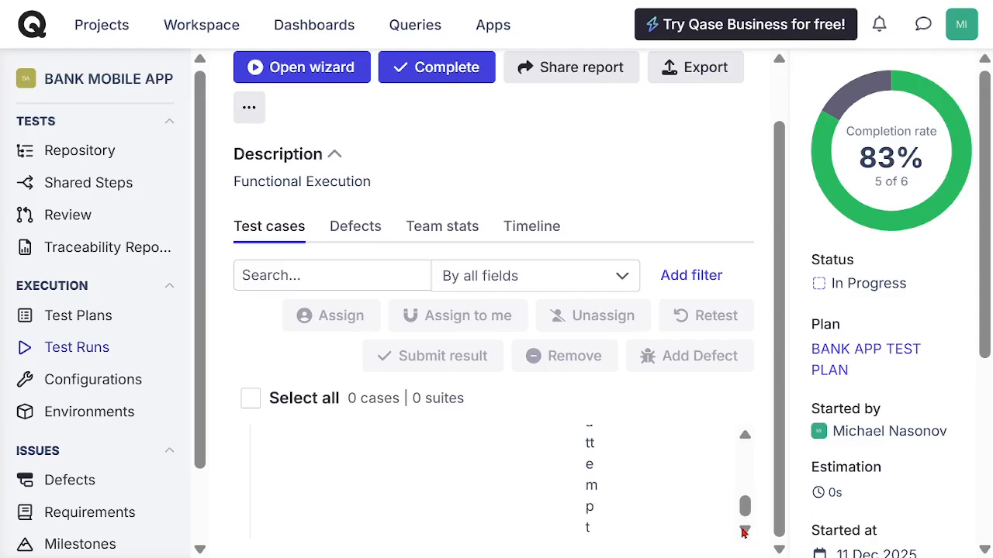
left_click(744, 531)
left_click(745, 439)
left_click(746, 441)
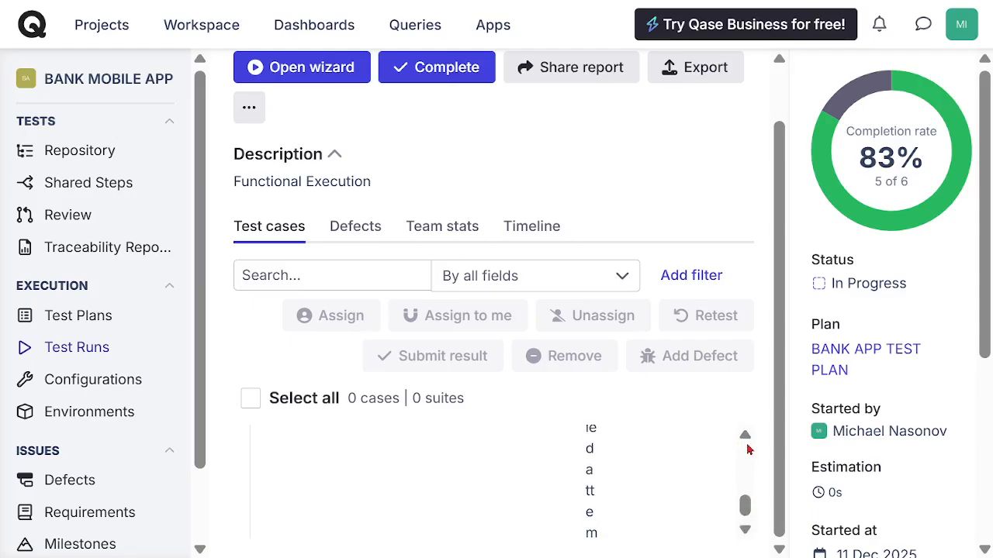
left_click(748, 446)
left_click(747, 446)
left_click(747, 446)
left_click(748, 447)
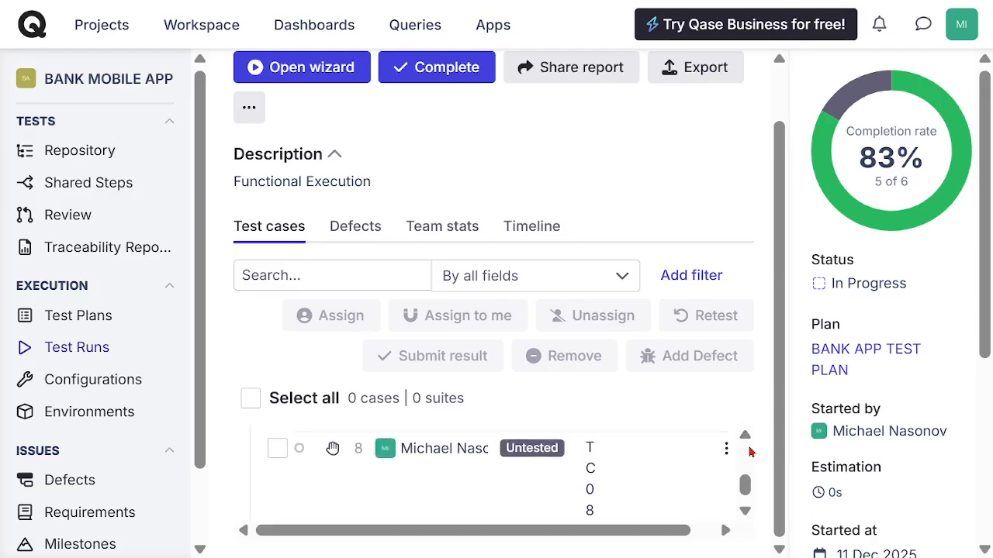
left_click(543, 456)
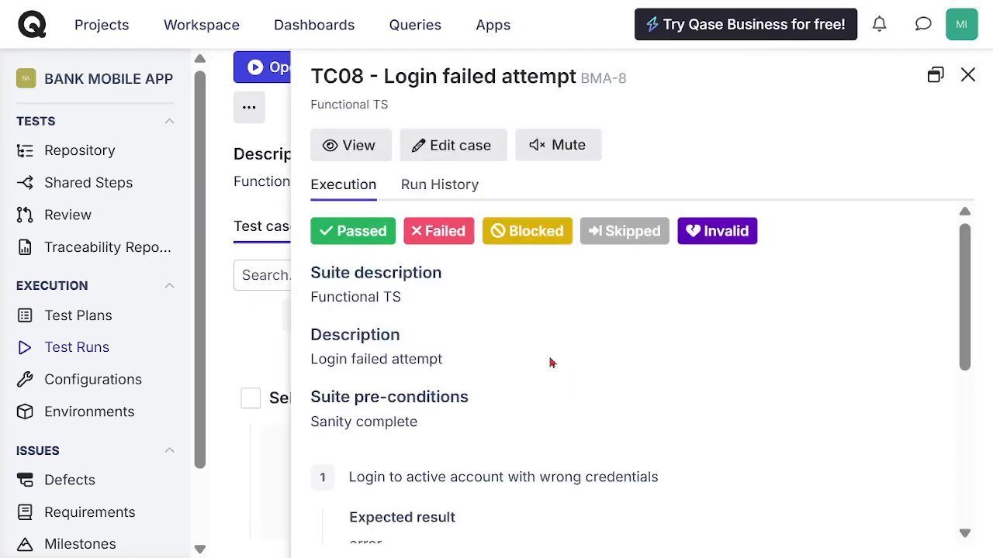
left_click(353, 232)
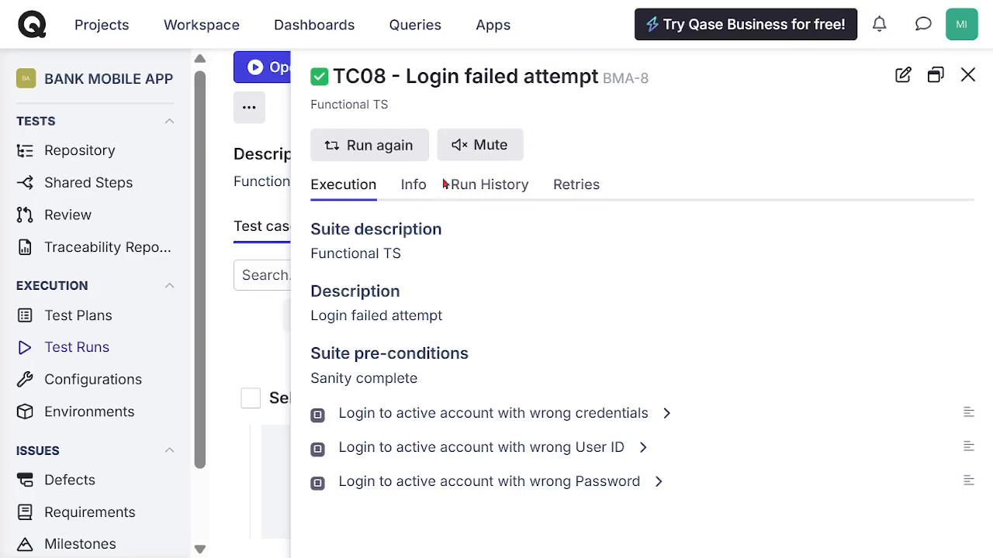
Step: Run the TC08 Login failed attempt case again with the result Passed and close the case pane
left_click(369, 148)
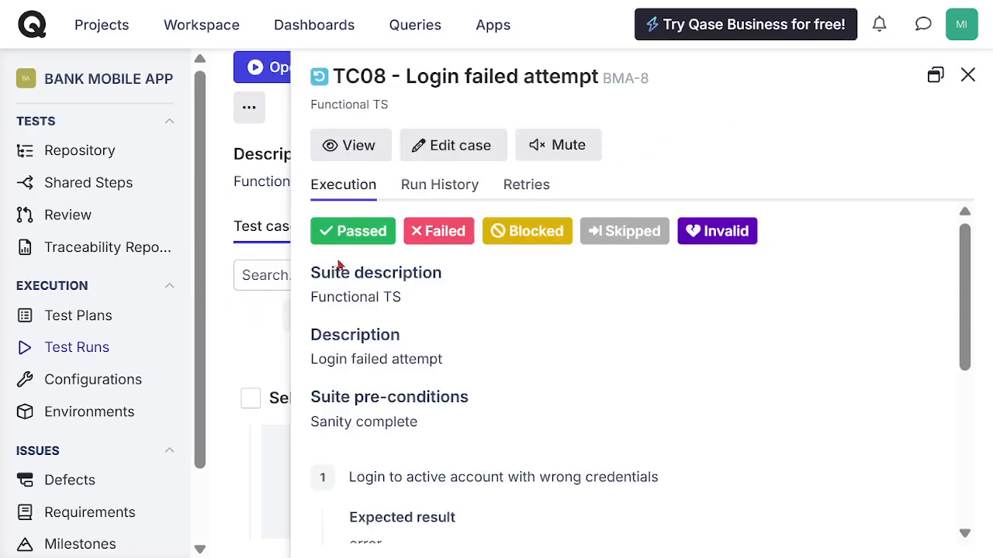
left_click(359, 232)
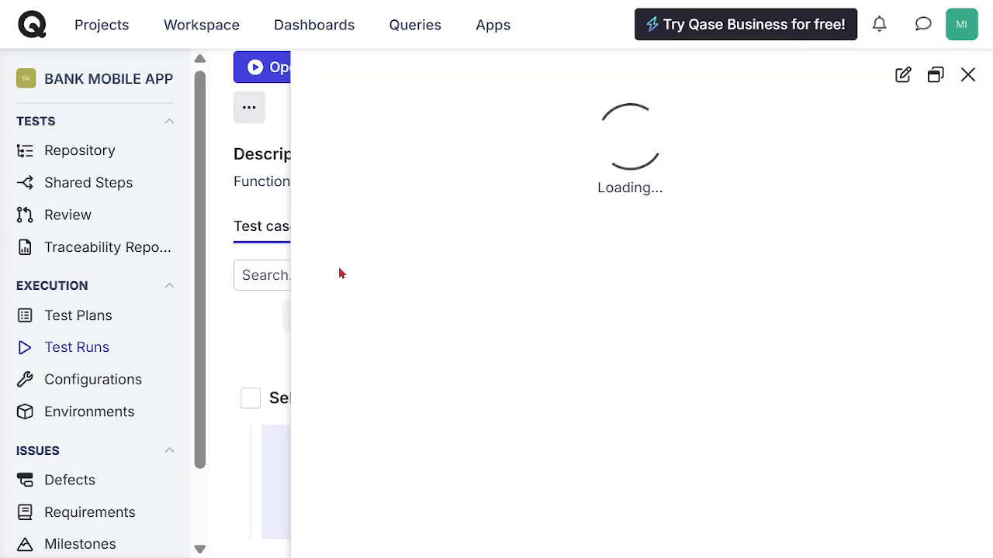
left_click(967, 76)
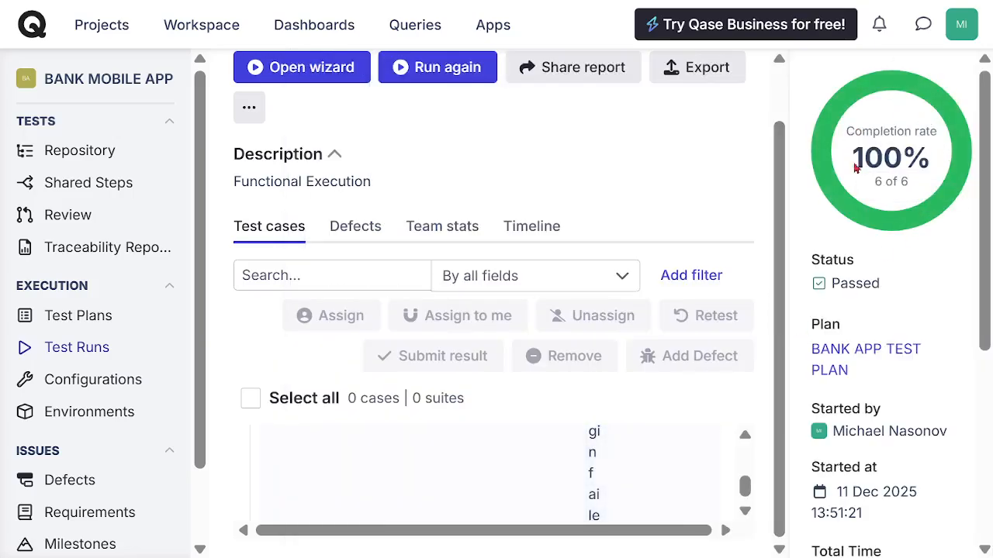
Step: Review the project's list of test runs and open its list of defects
left_click(86, 351)
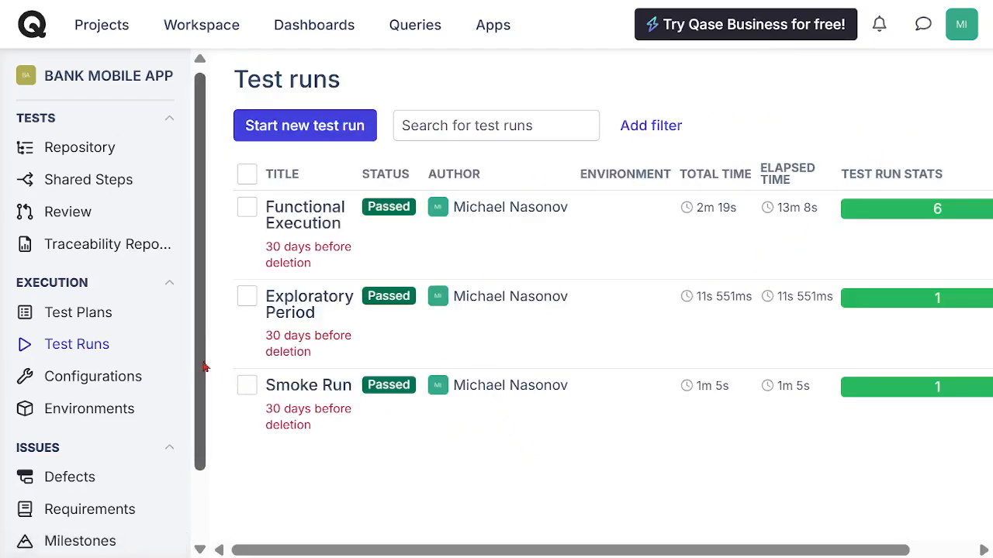
scroll(206, 372, "down", 1)
left_click(78, 396)
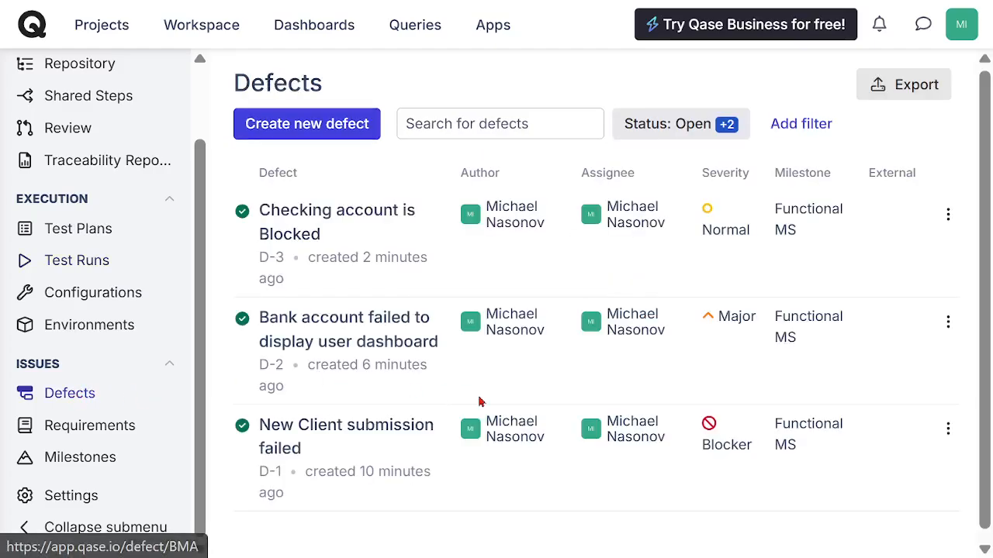